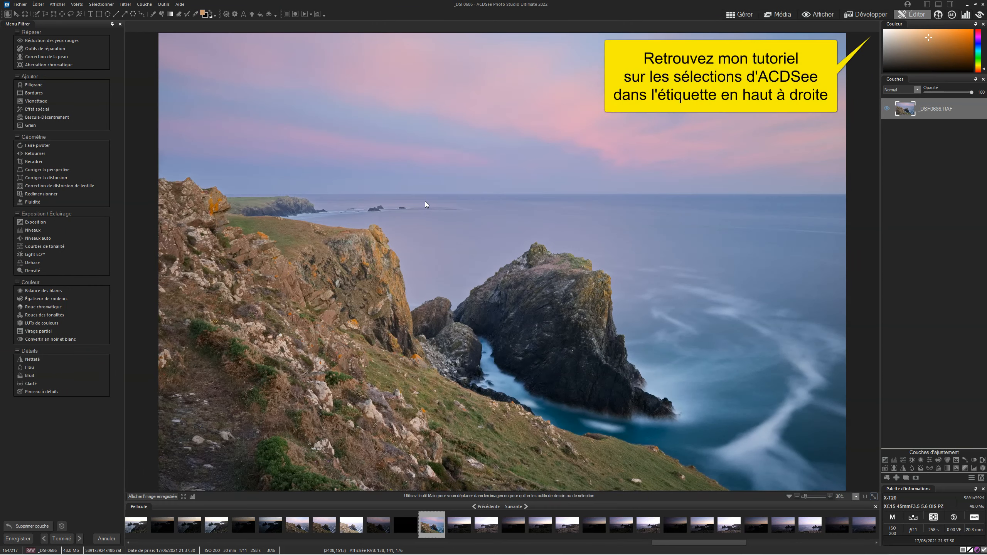
Draw an elliptical selection in the sky, shift it over the pink clouds, and add overlapping ellipses extending down to the sea rock
left_click(61, 14)
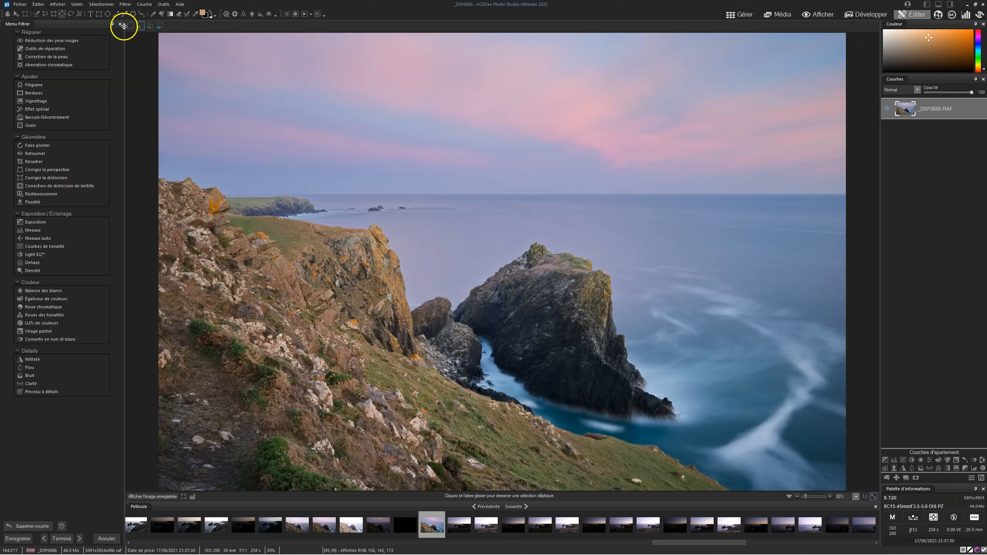
left_click_drag(398, 104, 649, 222)
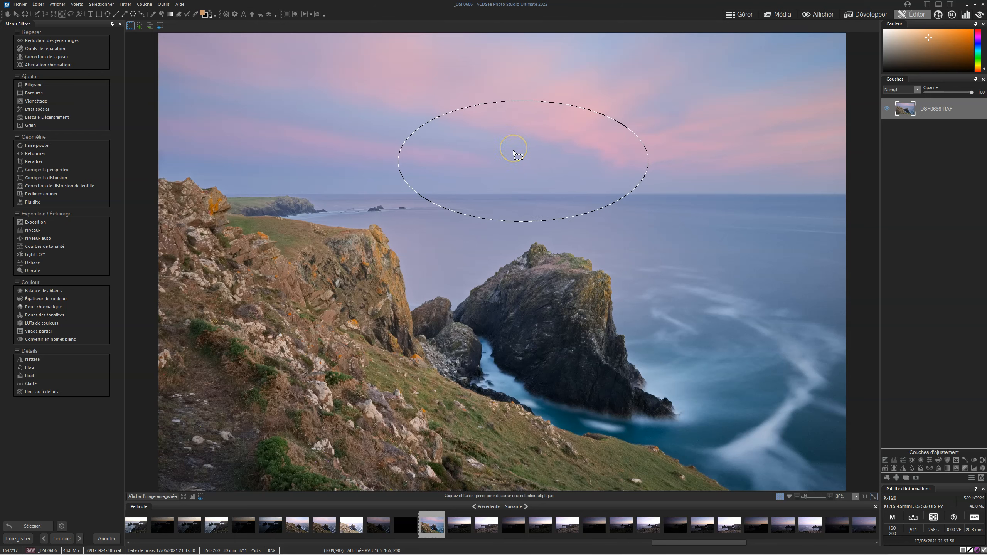
left_click_drag(514, 149, 689, 142)
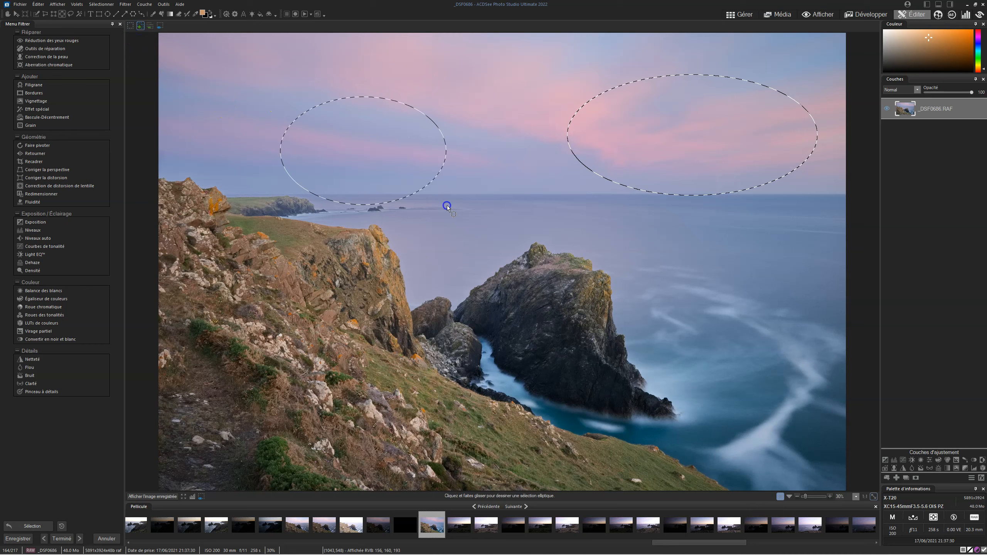
mouse_move(418, 149)
left_mouse_down()
mouse_move(558, 262)
mouse_move(661, 294)
left_mouse_up()
left_click_drag(431, 86, 575, 167)
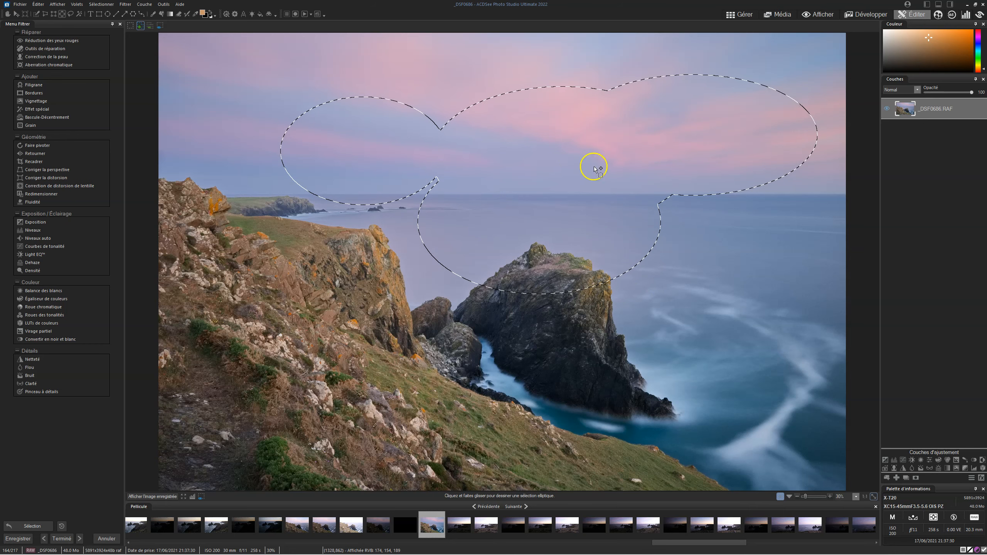
Return to new-selection mode, move the combined elliptical selection down over the cliffs, and deselect it
left_click(130, 26)
right_click(564, 157)
left_click_drag(563, 157, 457, 184)
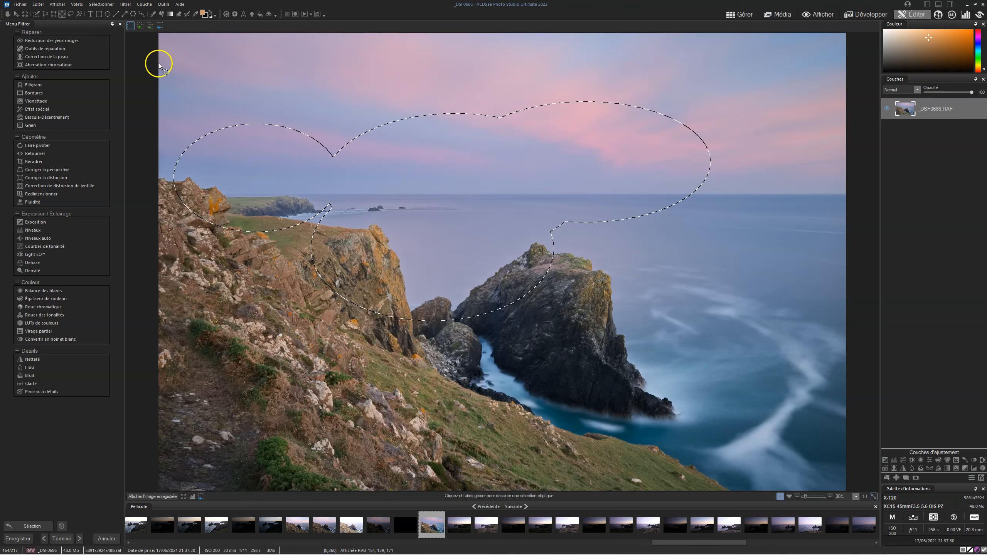
left_click(266, 107)
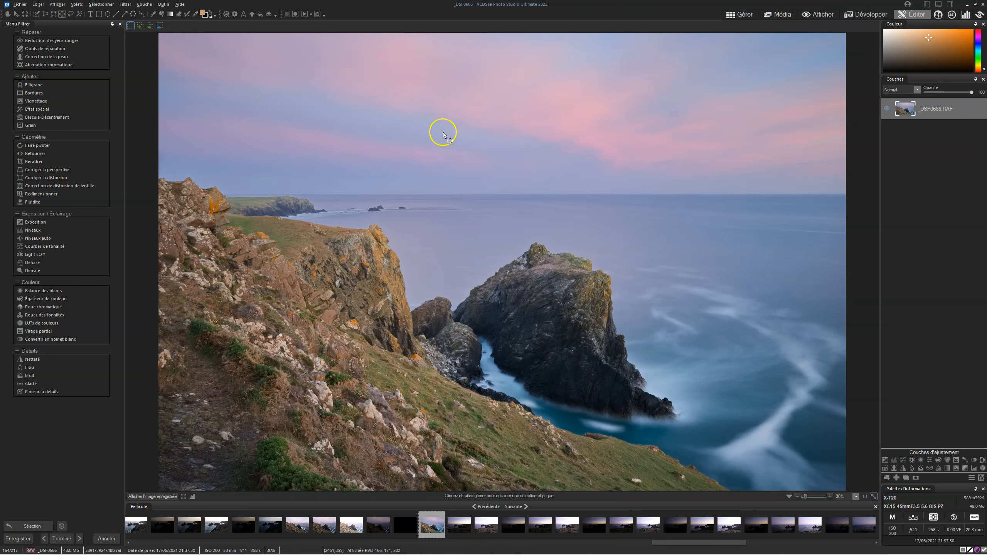
Draw a new elliptical selection across the horizon, move it over the distant headland, and deselect it
left_click_drag(433, 136, 628, 224)
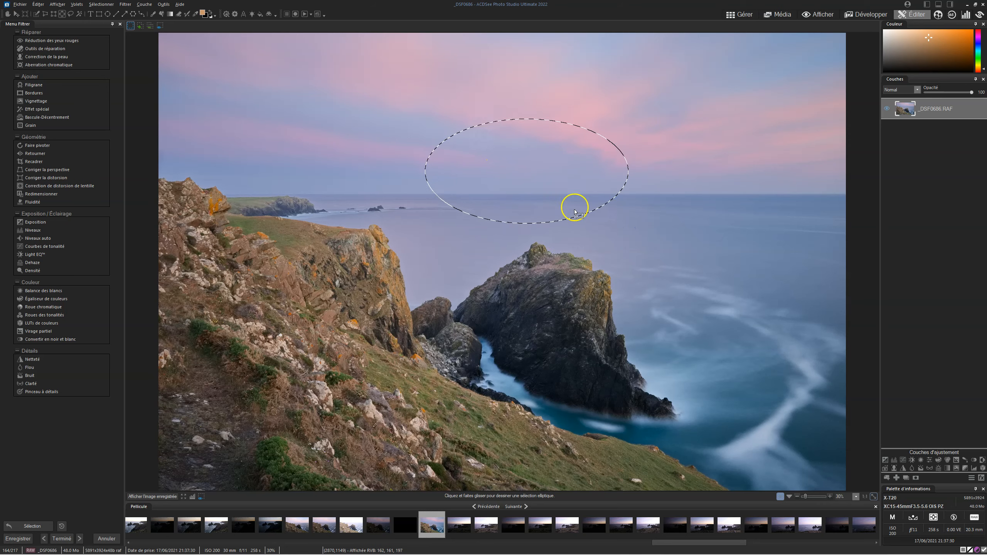
left_click_drag(497, 166, 360, 232)
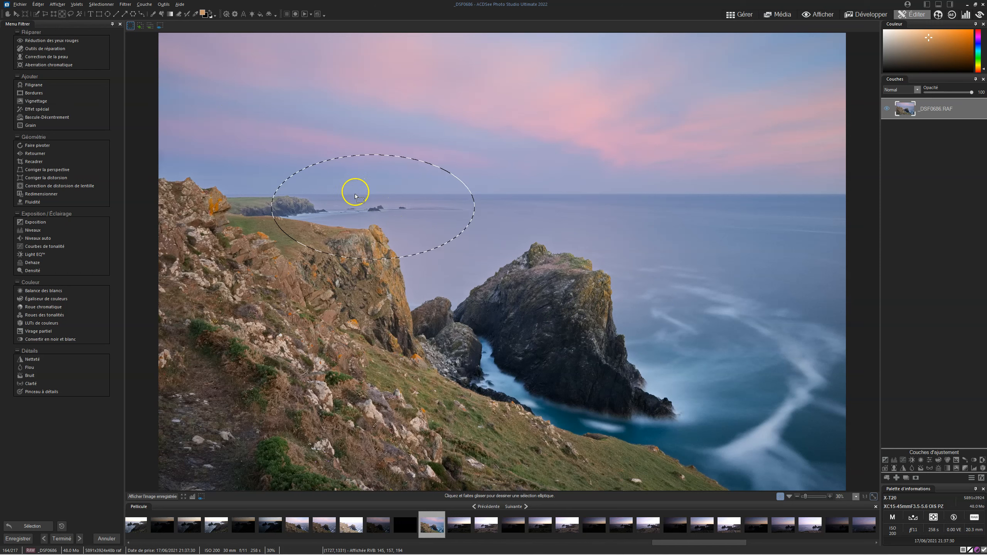
left_click(335, 157)
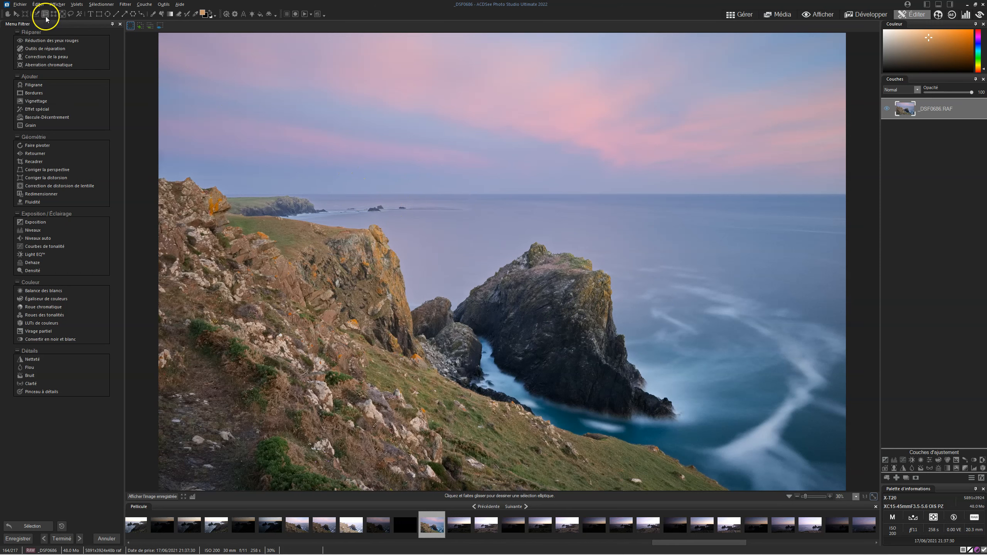
Draw a rectangular selection across the horizon and move it onto the large sea rock
left_click(52, 15)
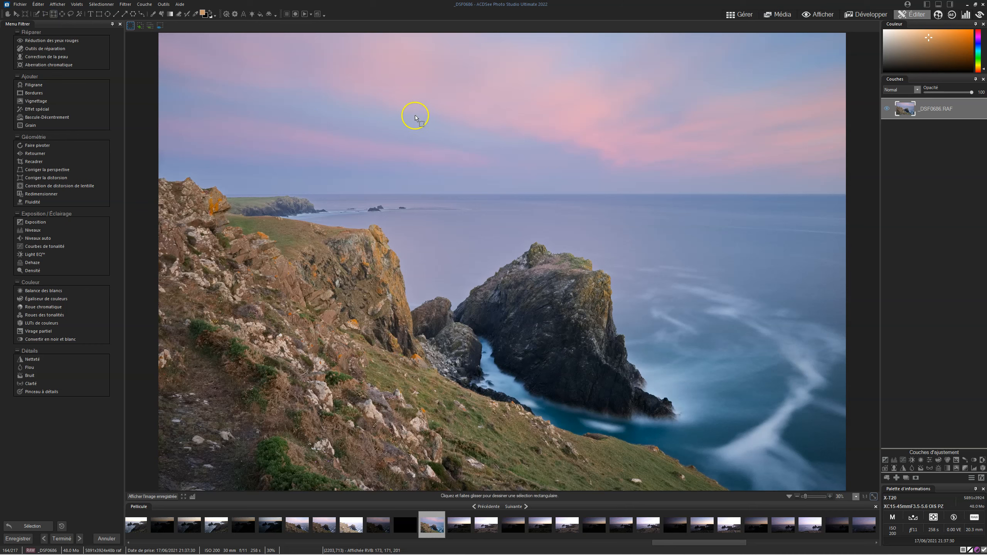
left_click_drag(484, 216, 505, 226)
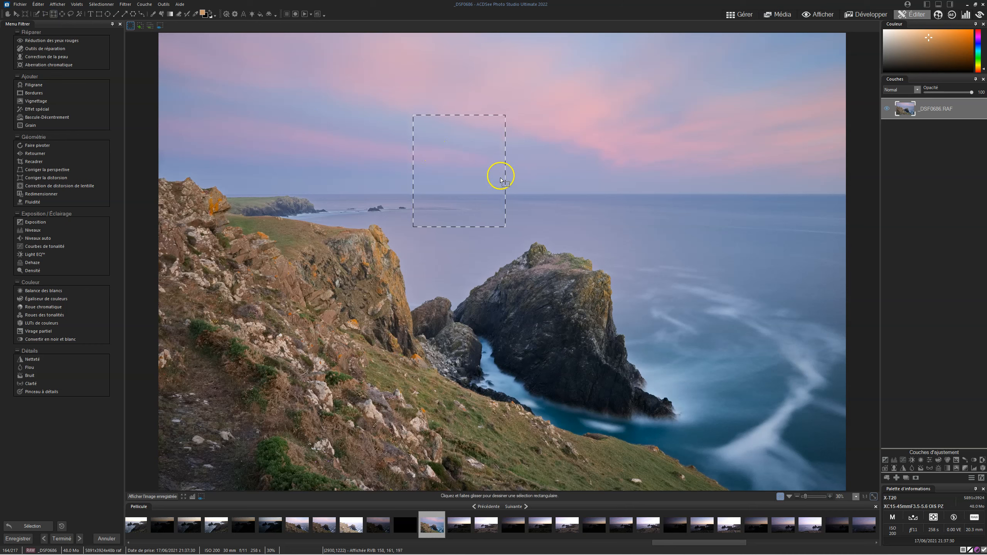
left_click_drag(438, 178, 552, 294)
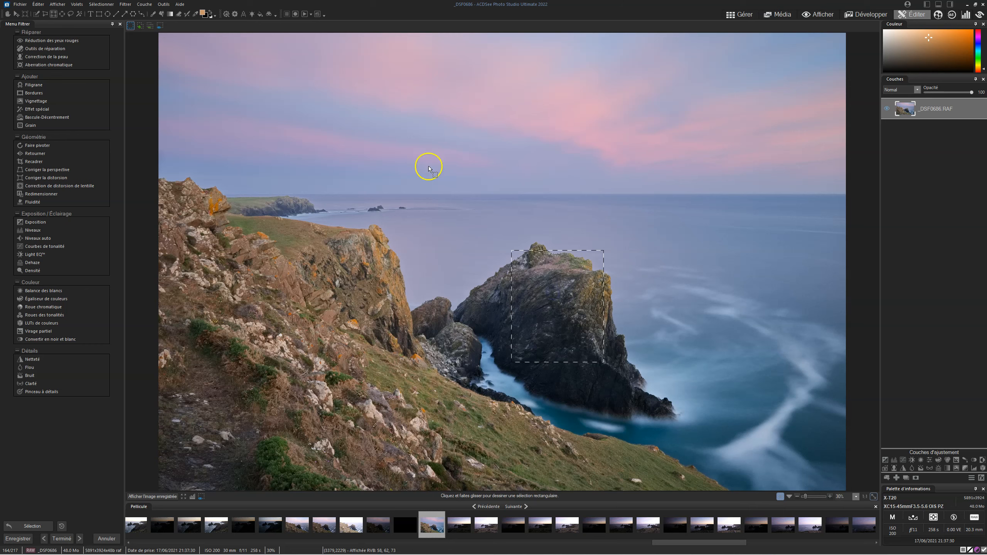
Add four overlapping rectangles to the selection, covering the sea around the rock, its base and part of the pink sky
left_click(140, 27)
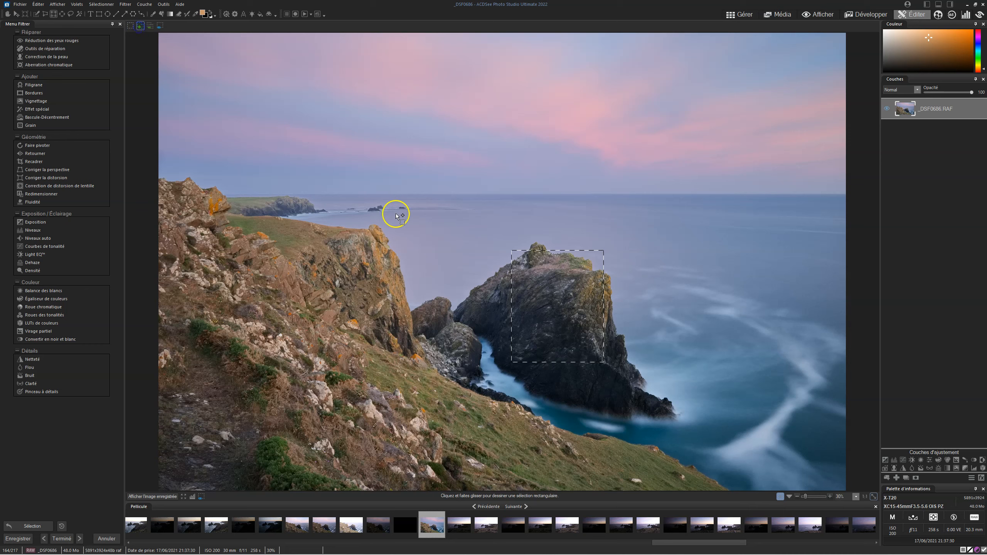
left_click_drag(427, 212, 625, 350)
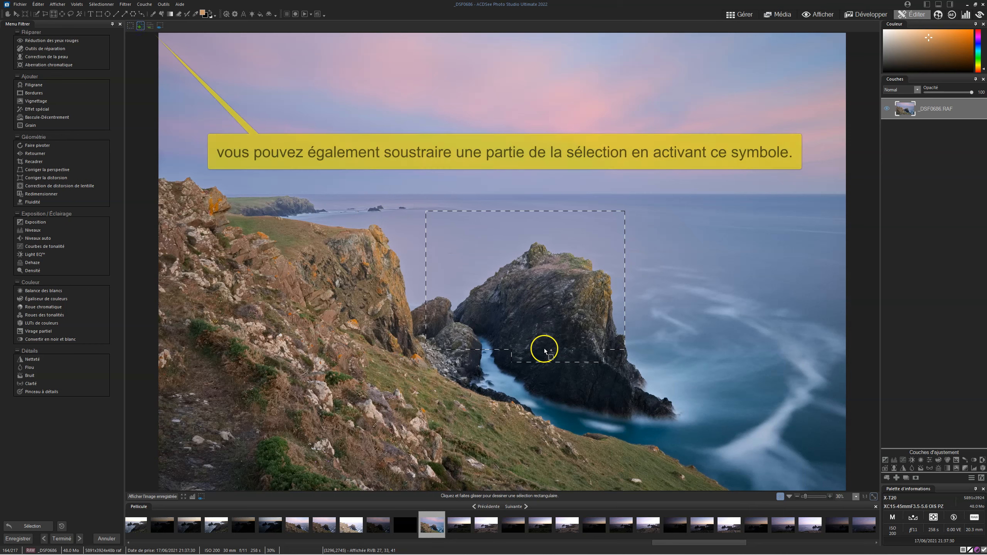
left_click_drag(556, 348, 606, 413)
left_click_drag(600, 291, 669, 333)
left_click_drag(554, 231, 671, 97)
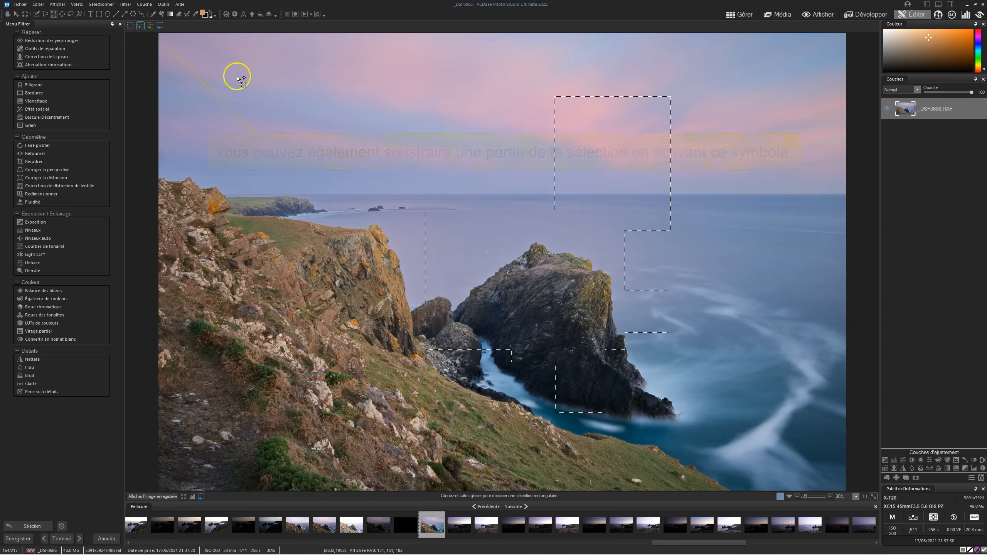
Switch back to new-selection mode and move the combined rectangular selection slightly toward the cliffs
left_click(131, 26)
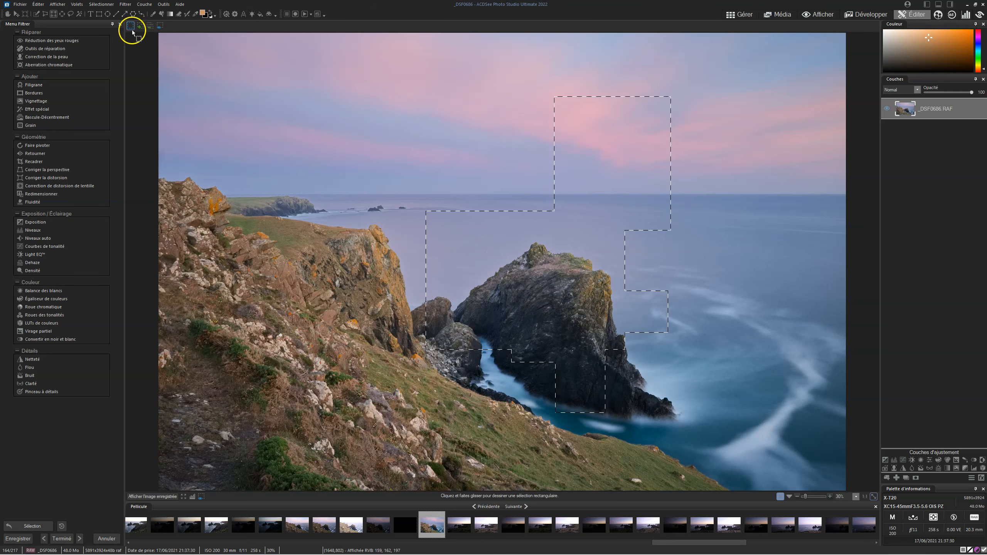
left_click(536, 263)
left_click_drag(536, 263, 494, 264)
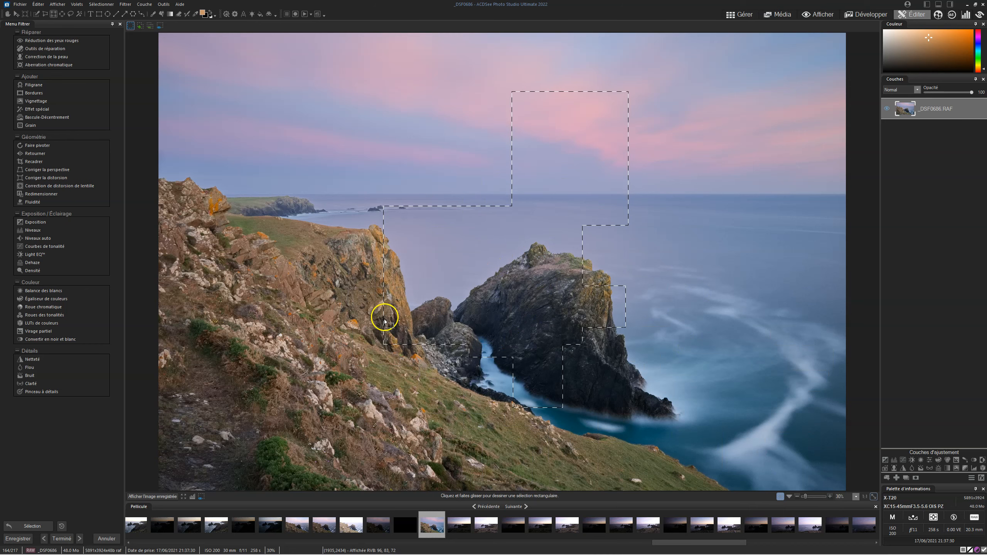
Set the selection overlay to Sélection en surbrillance with the red highlight colour
left_click(103, 4)
left_click(121, 133)
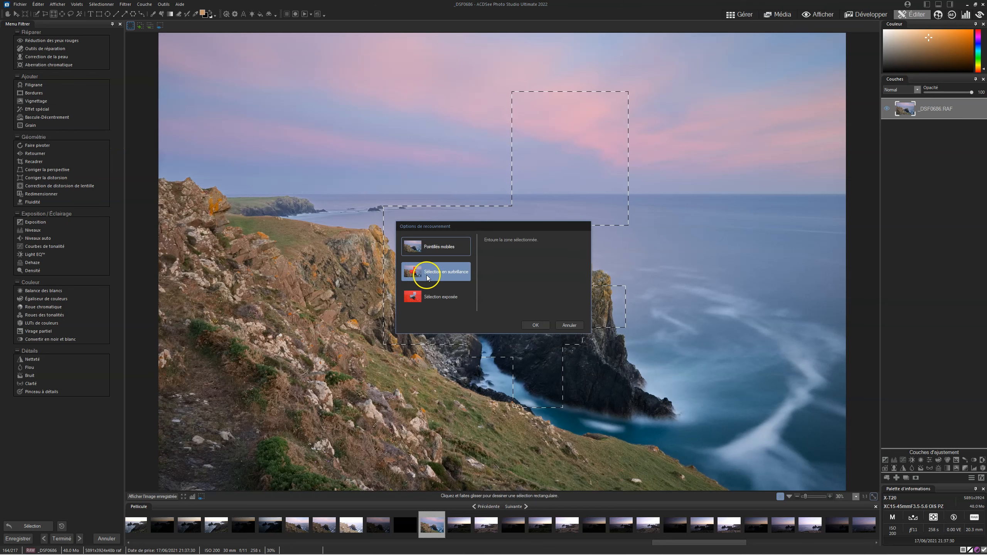
left_click(442, 275)
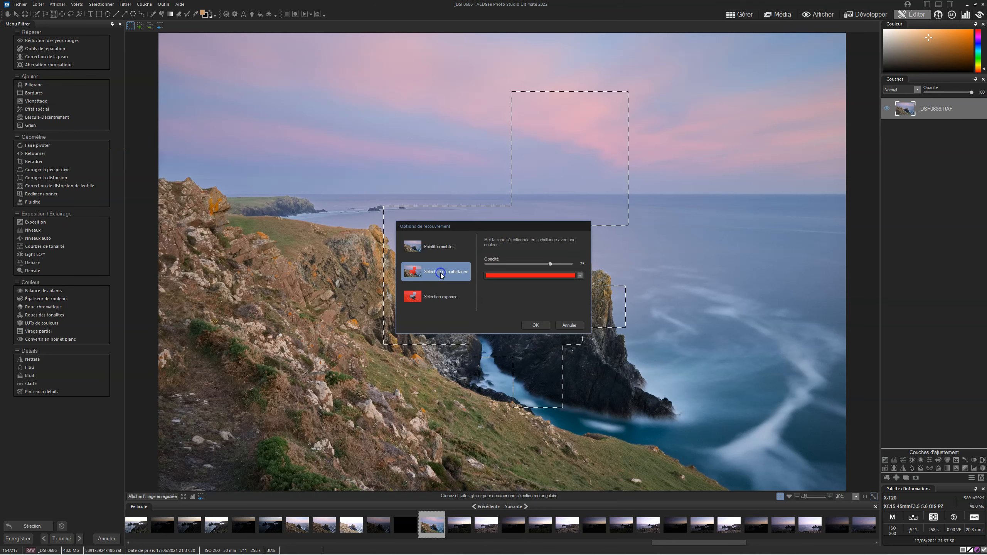
left_click(536, 325)
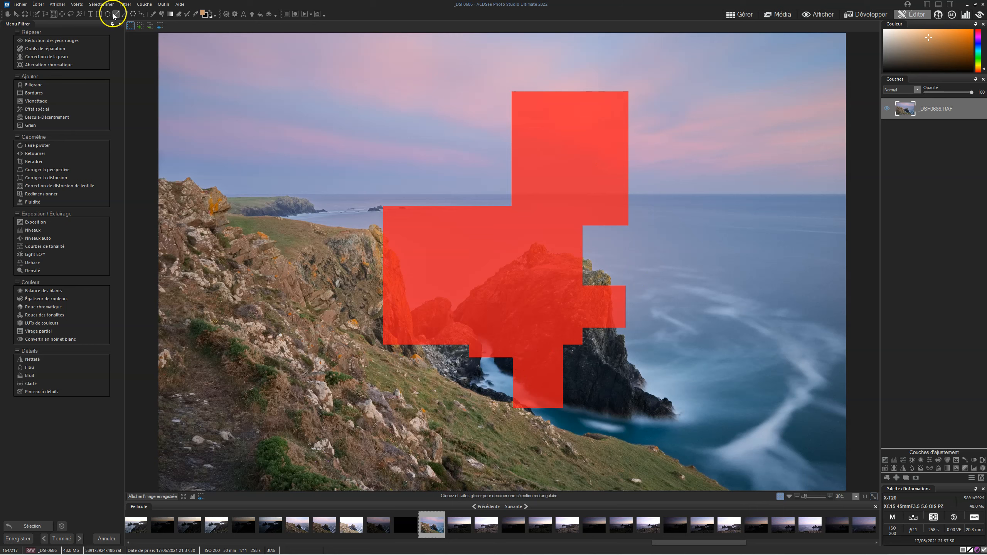
Set the selection overlay back to Pointillés mobiles and preview the selection as a black-and-white mask
left_click(99, 4)
left_click(129, 132)
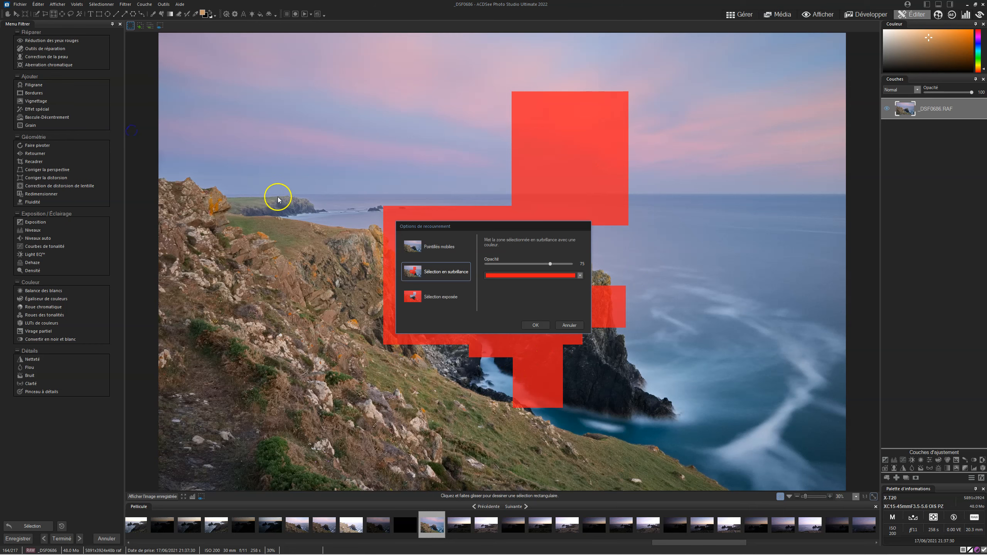
left_click(437, 246)
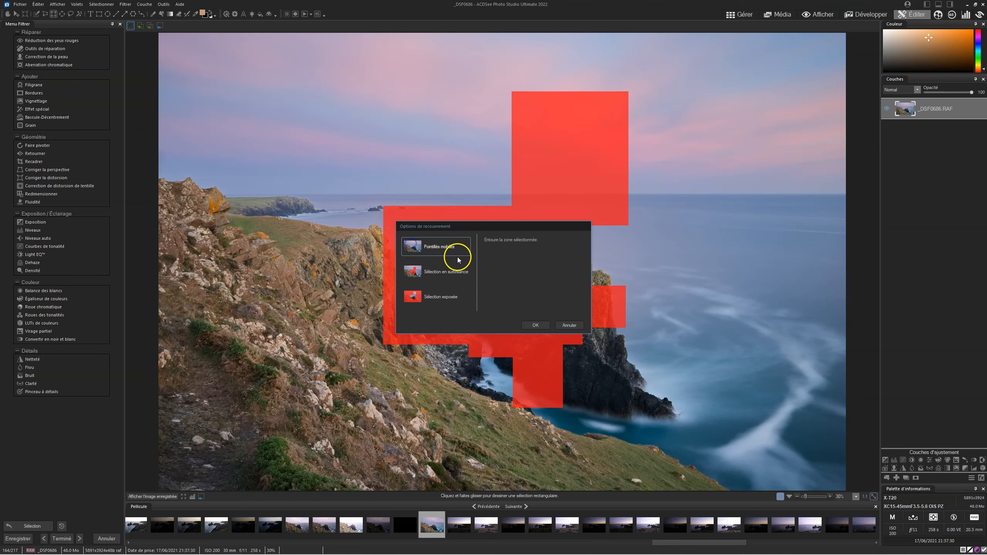
left_click(535, 325)
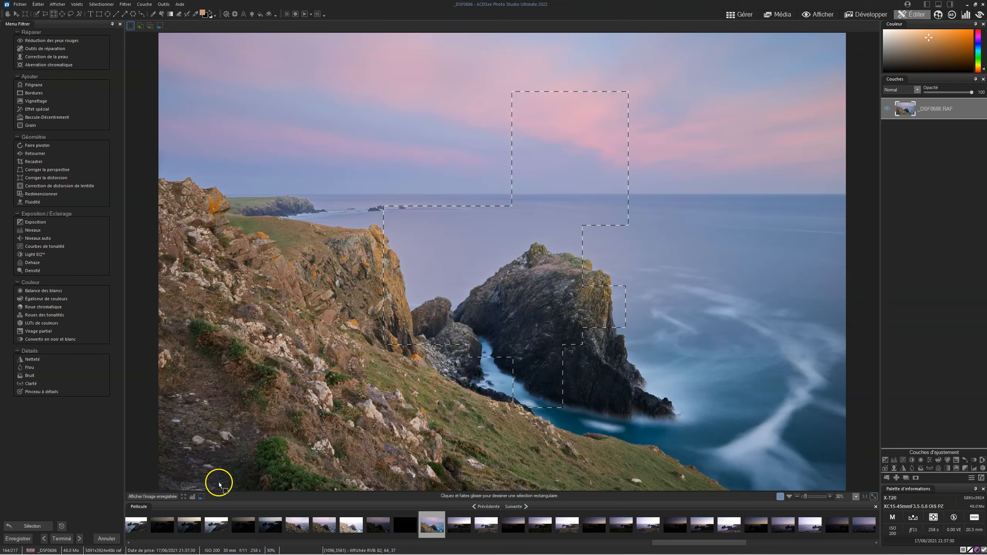
left_click(201, 496)
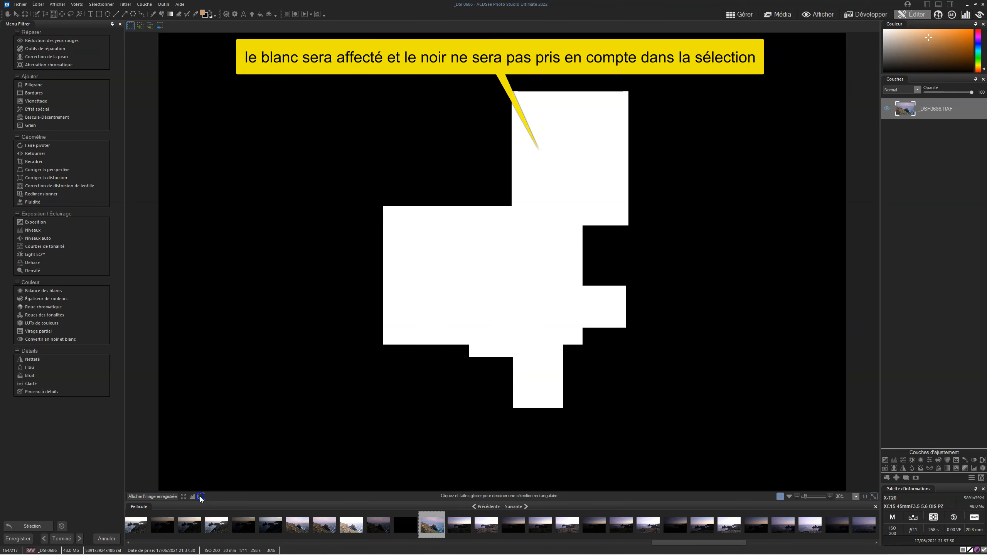
left_click(199, 497)
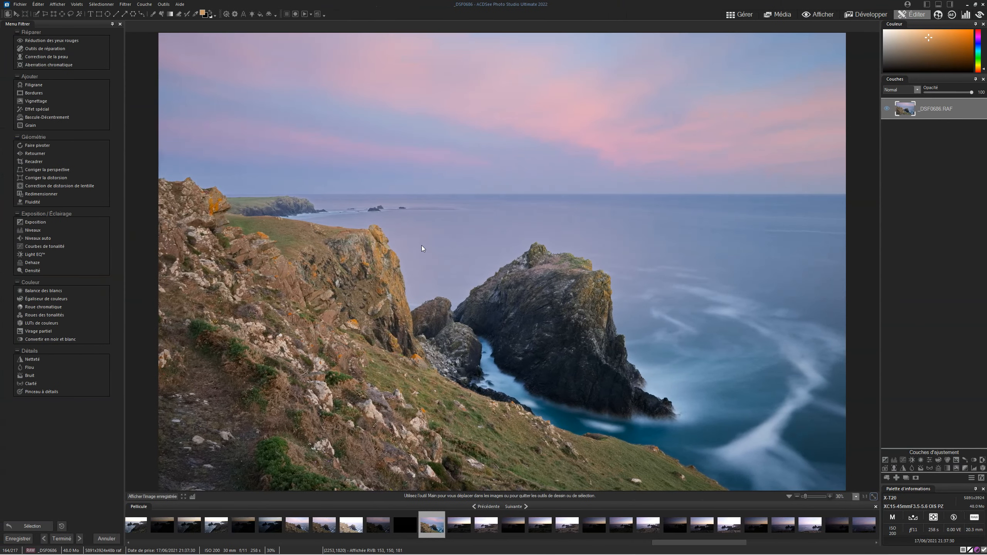
Duplicate the _DSF0686.RAF layer
left_click(420, 244)
right_click(907, 112)
left_click(897, 128)
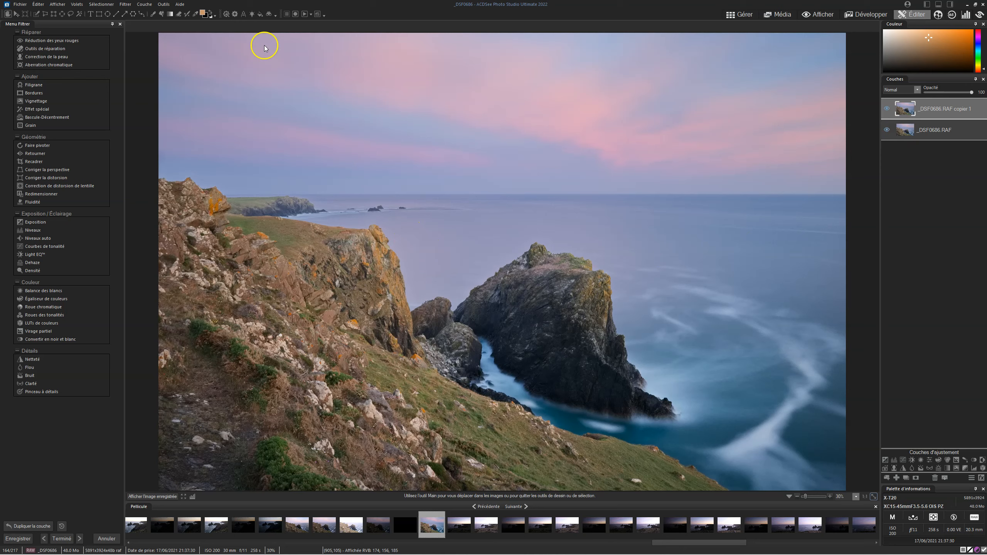
Start a Gamme de luminance/couleurs selection on the copied layer and adjust the dark limit and its falloff to target the brighter tones
left_click(109, 5)
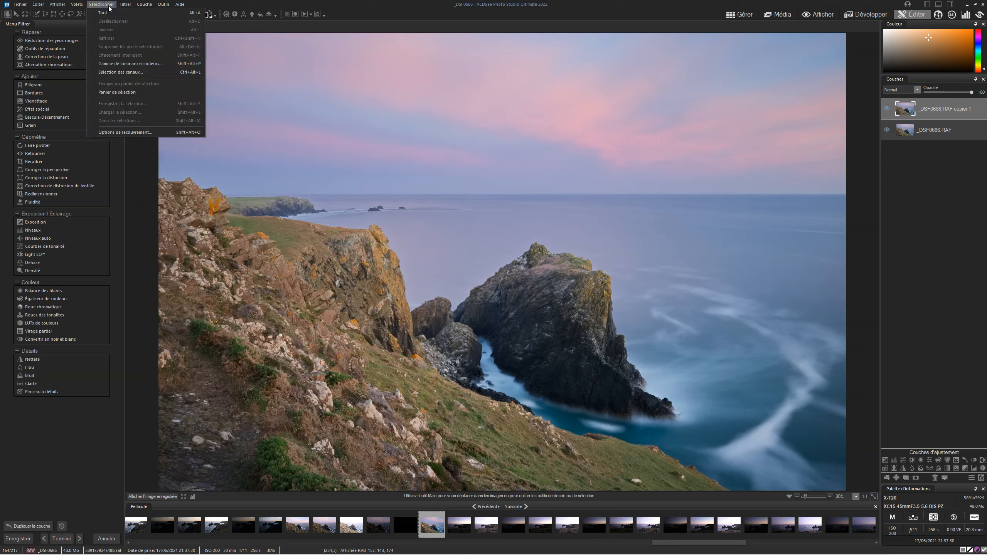
left_click(138, 64)
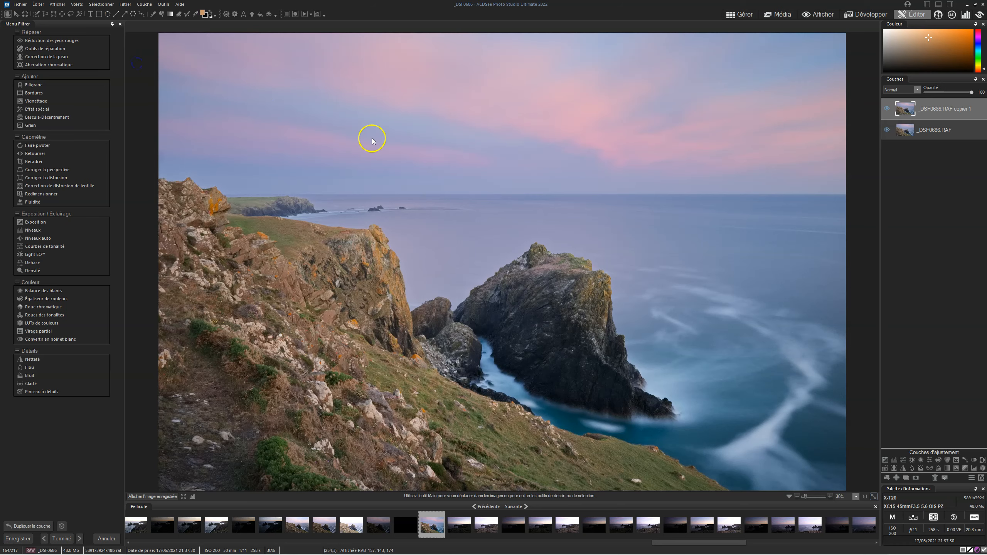
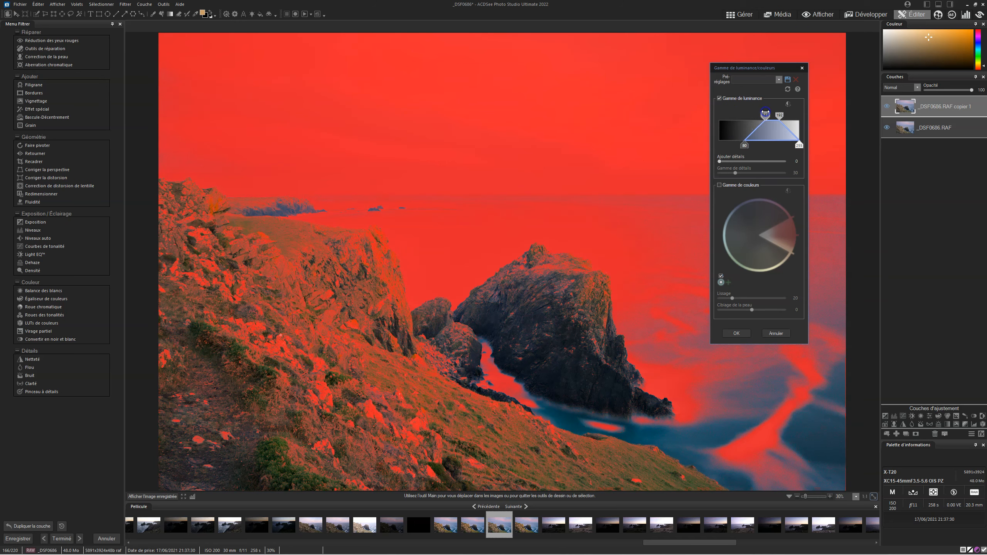
left_click_drag(765, 115, 769, 116)
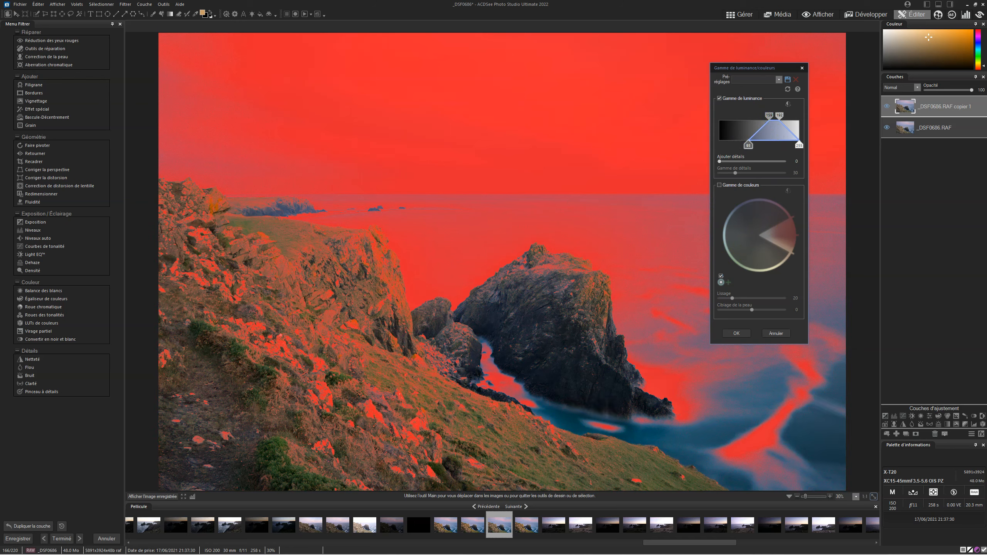
left_click_drag(748, 145, 767, 145)
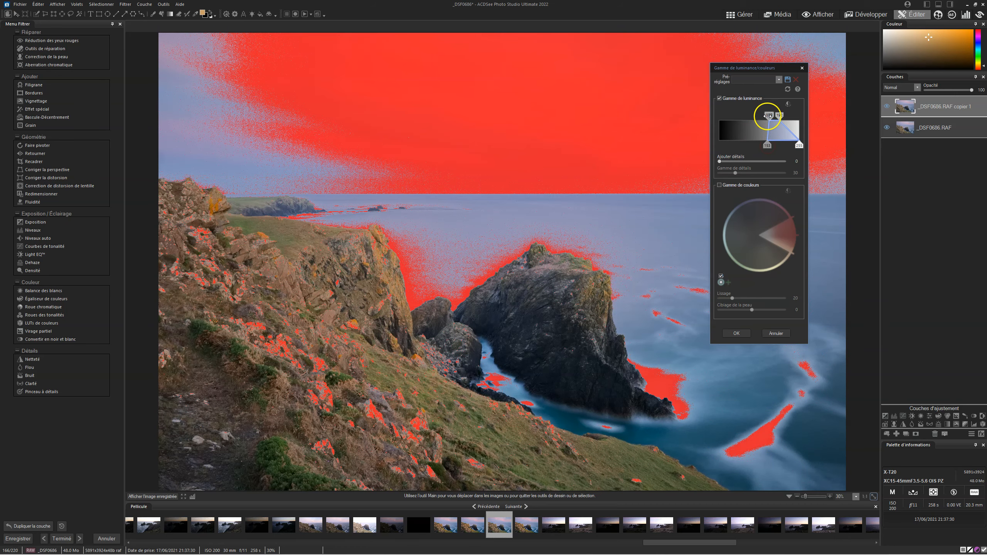
left_click_drag(767, 145, 768, 118)
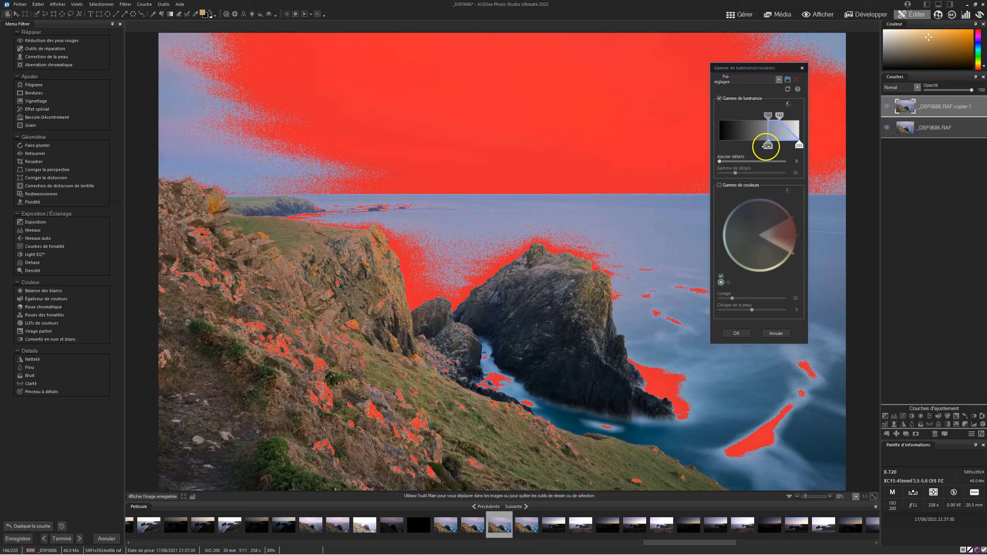
mouse_move(767, 146)
left_mouse_down()
mouse_move(755, 147)
mouse_move(764, 158)
mouse_move(760, 147)
left_mouse_up()
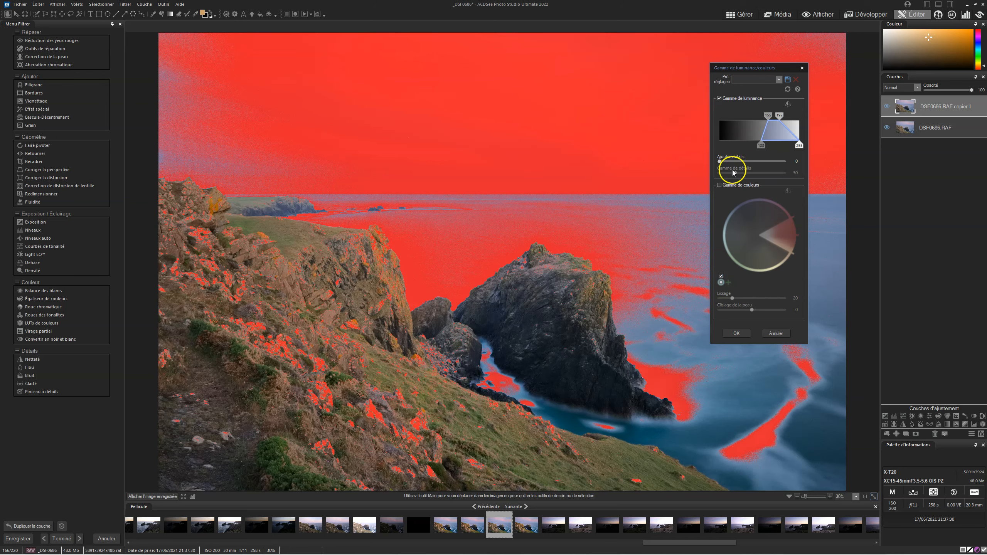
Shift the luminance range to the darkest tones so the selection targets the shadows of the rocks and cliffs
left_click_drag(769, 115, 627, 115)
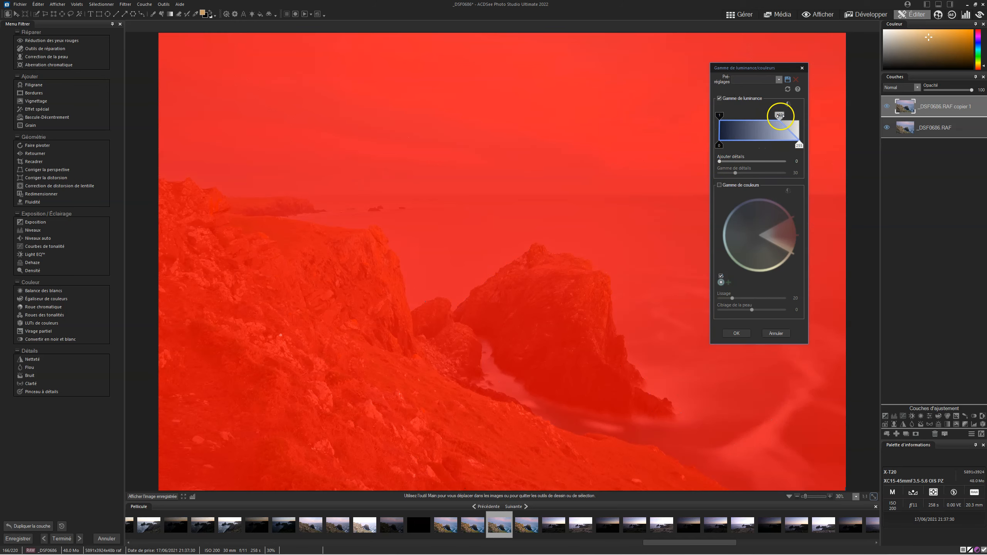
left_click_drag(780, 115, 736, 115)
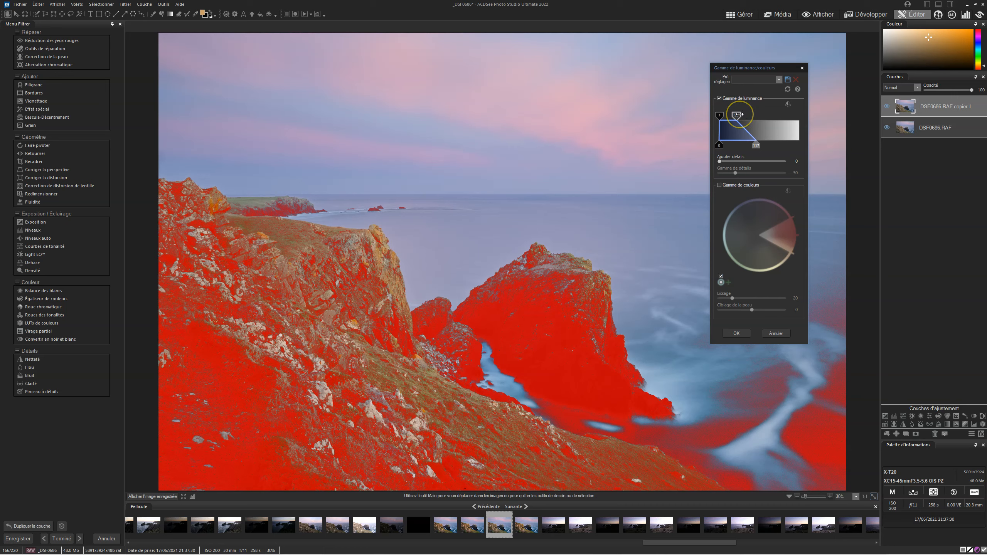
Vary the upper limit and falloff of the dark-tone luminance range to compare hard and soft transitions
left_click_drag(738, 114, 754, 114)
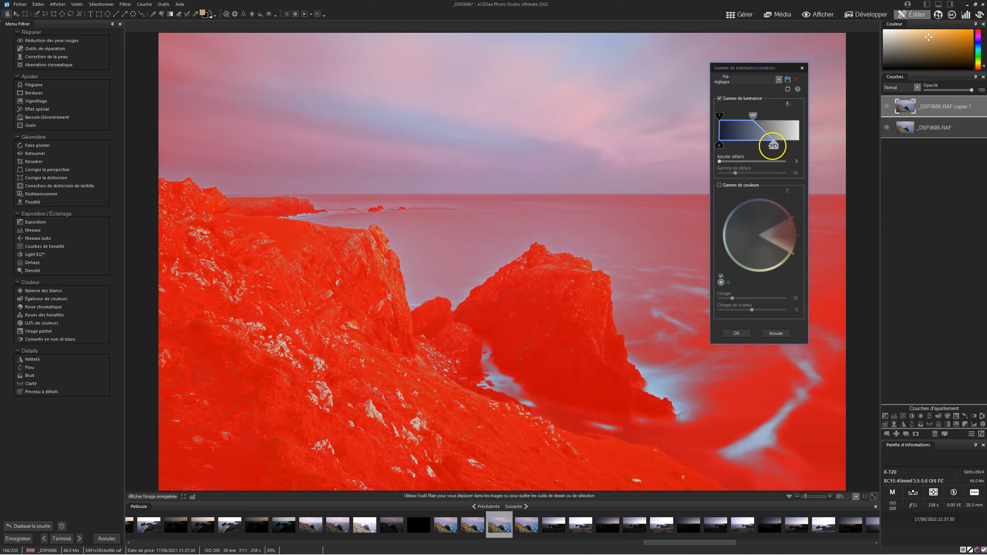
left_click_drag(774, 146, 733, 147)
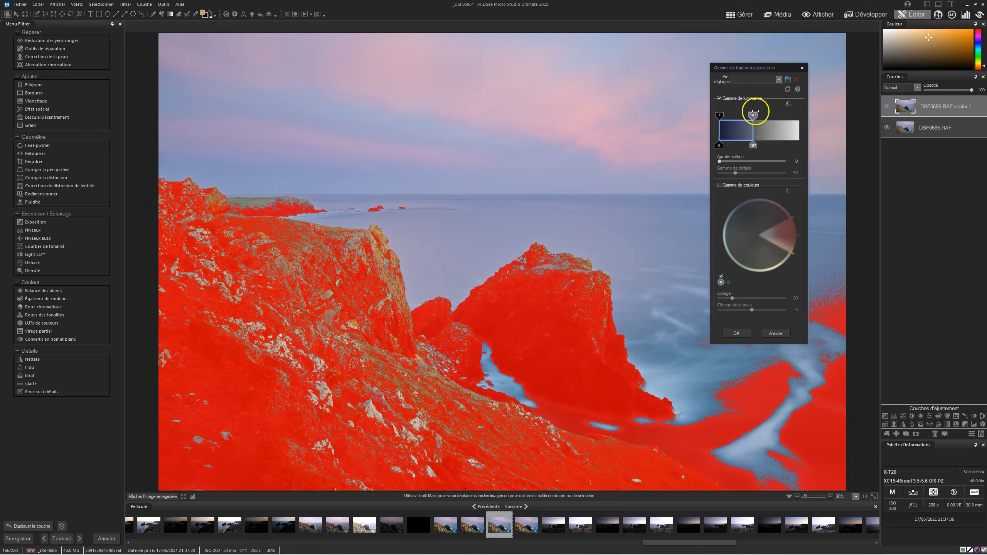
mouse_move(753, 114)
left_mouse_down()
mouse_move(782, 115)
mouse_move(760, 116)
left_mouse_up()
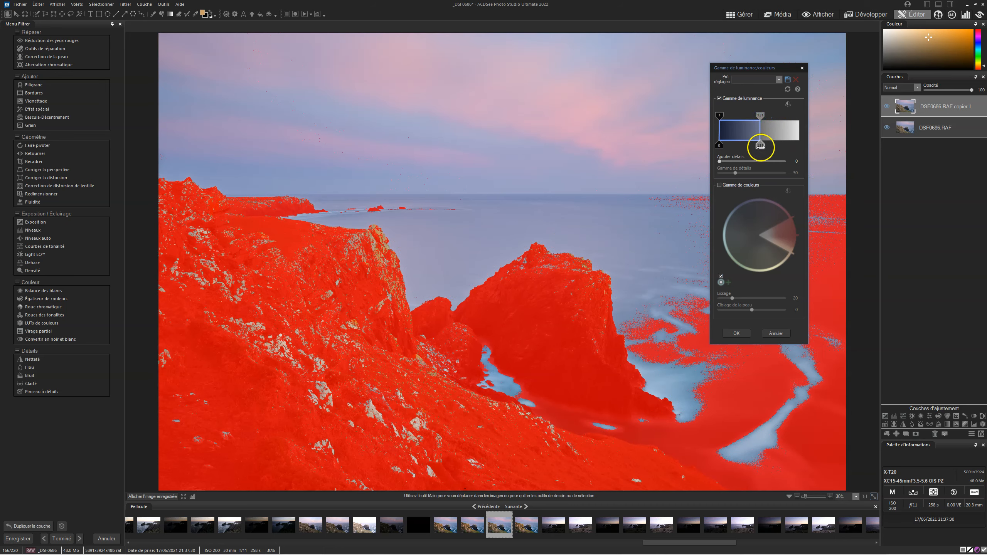
left_click_drag(760, 147, 772, 145)
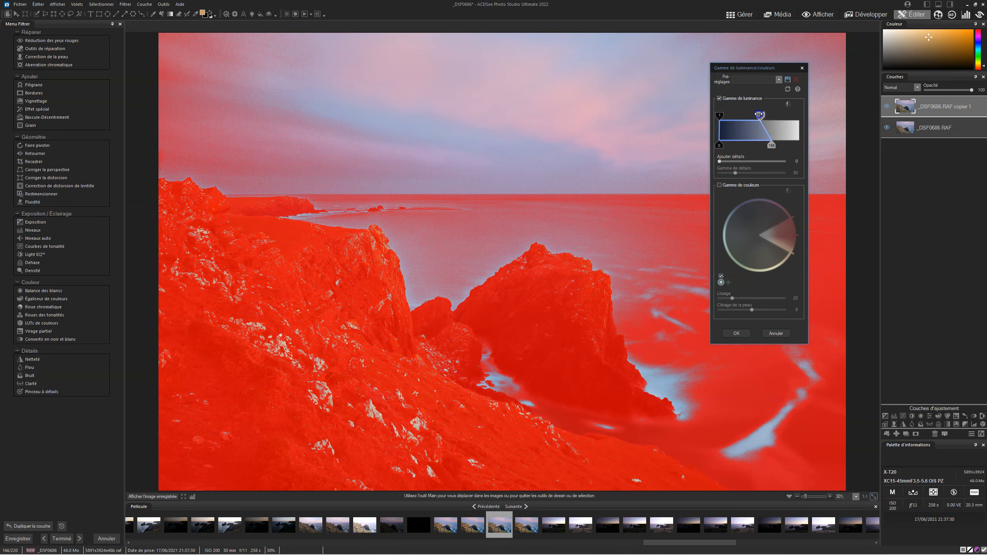
Reset the range settings, enable Gamme de luminance and invert the range to target the darkest and brightest tones
left_click(788, 89)
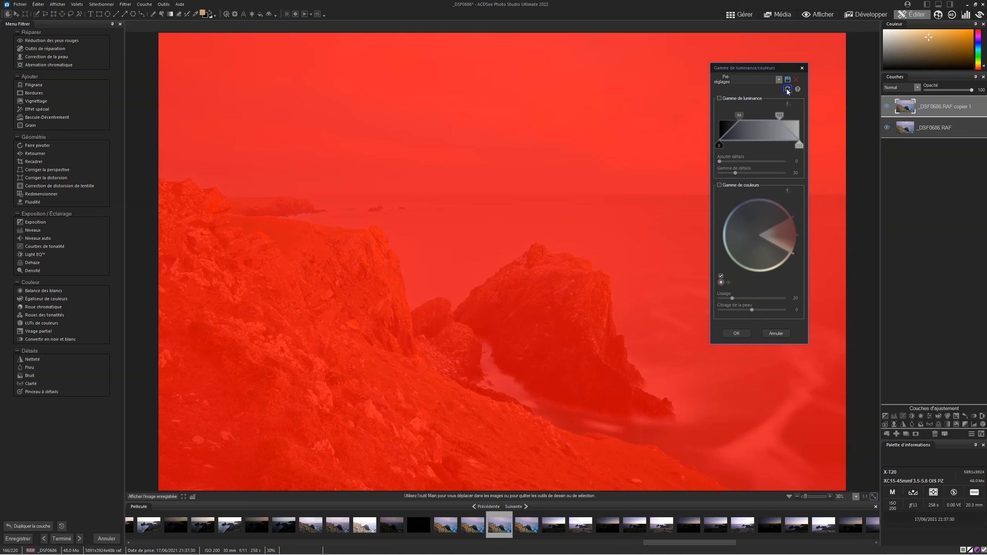
left_click(720, 98)
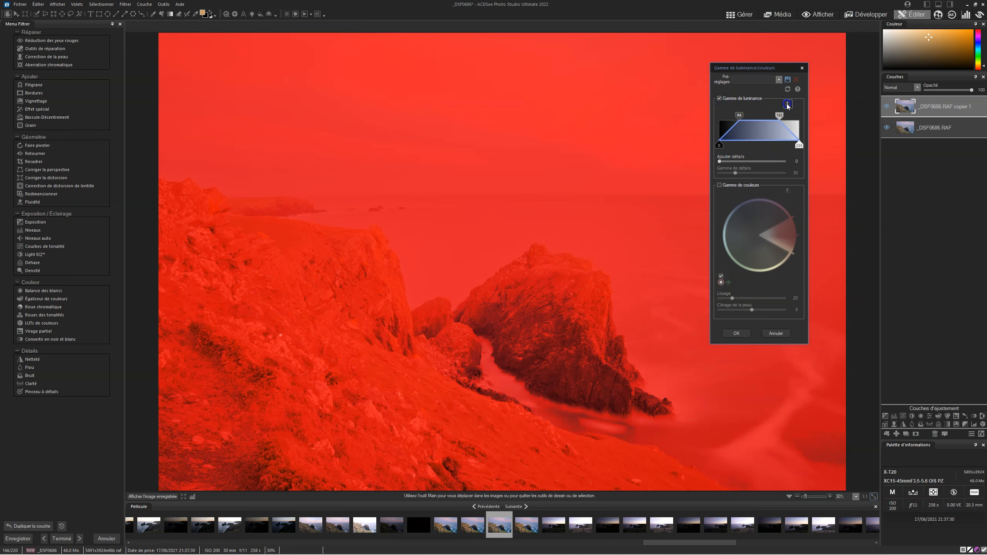
left_click(788, 104)
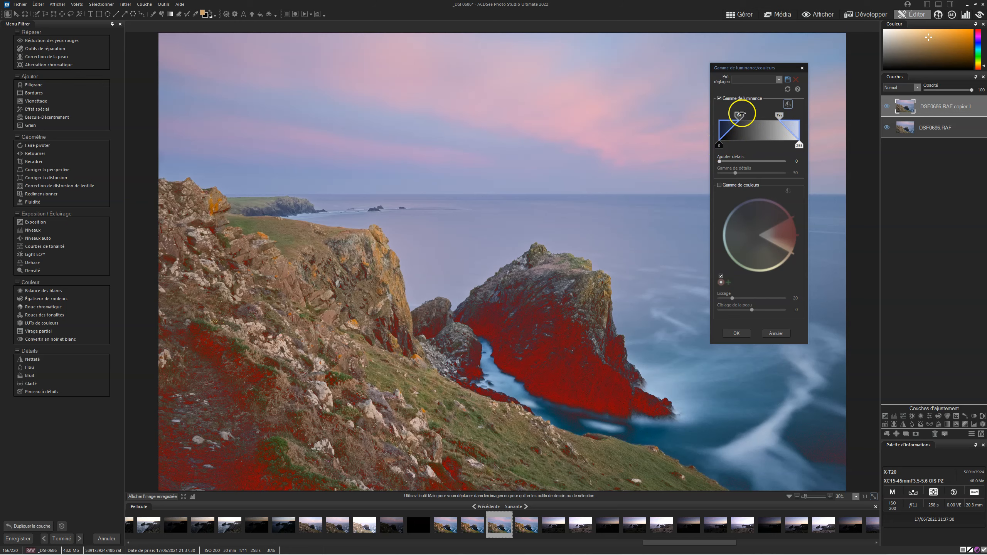
Adjust the dark and bright limits and their falloffs in the inverted luminance range to compare the selected areas
left_click_drag(740, 114, 759, 117)
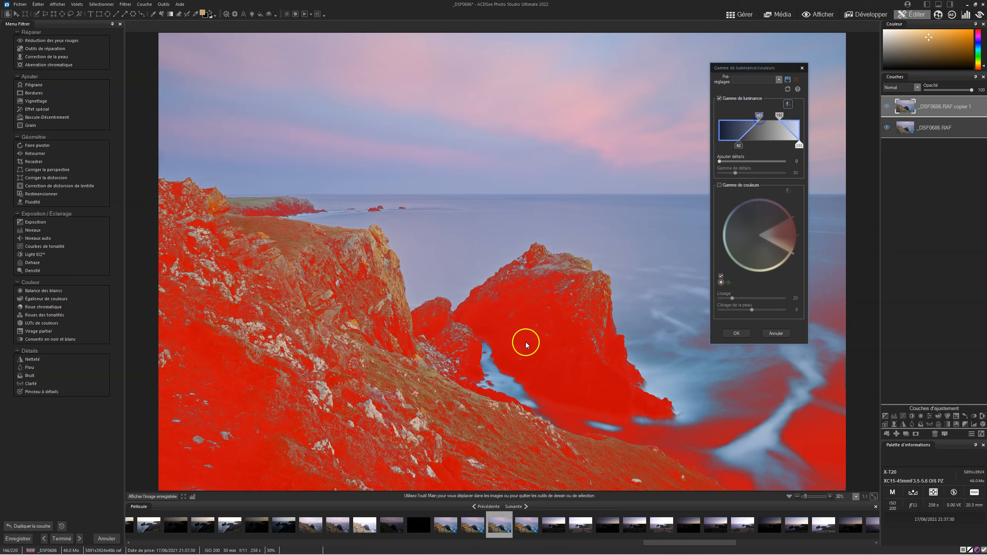
mouse_move(758, 115)
left_mouse_down()
mouse_move(741, 116)
mouse_move(755, 121)
left_mouse_up()
left_click(755, 119)
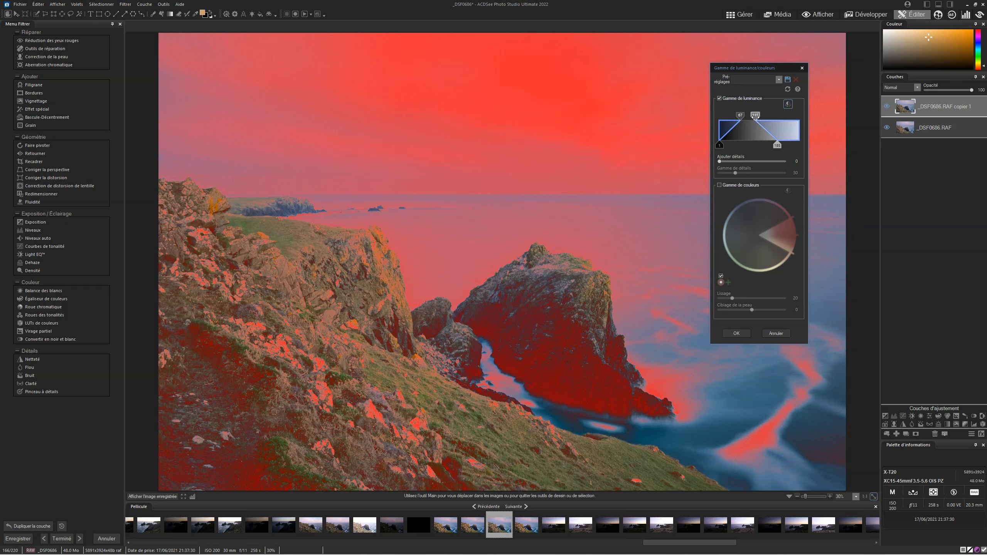
left_click_drag(739, 115, 754, 116)
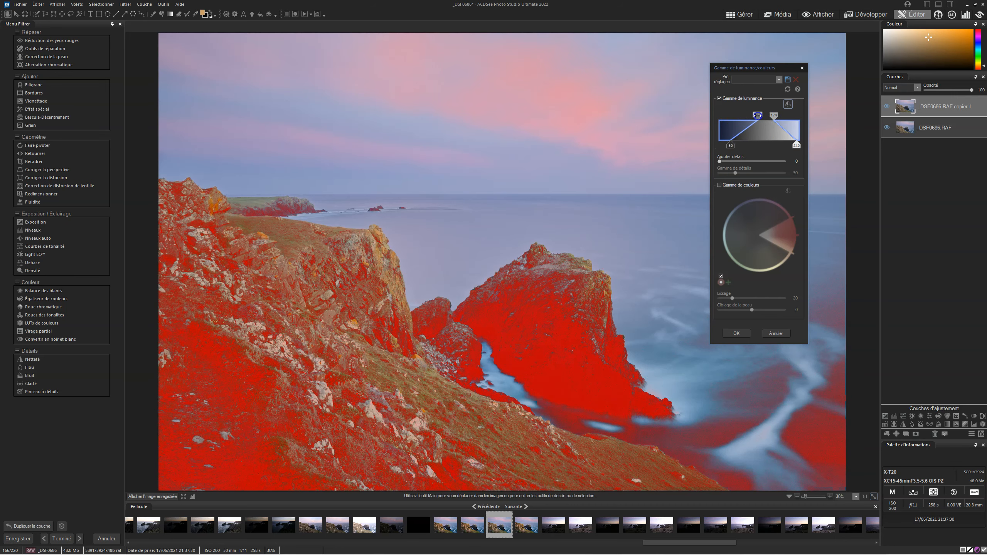
left_click_drag(731, 145, 758, 145)
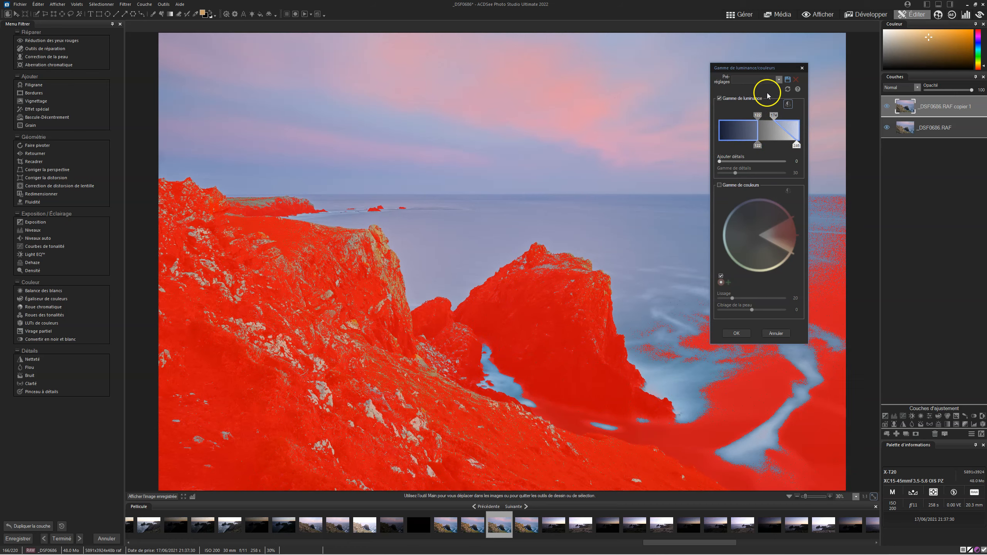
left_click_drag(758, 115, 752, 115)
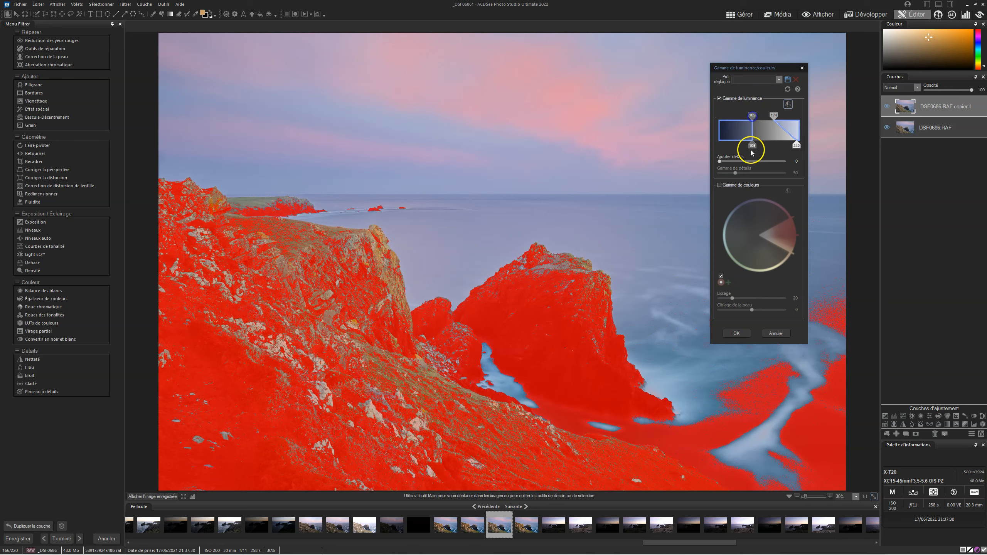
left_click_drag(752, 145, 721, 146)
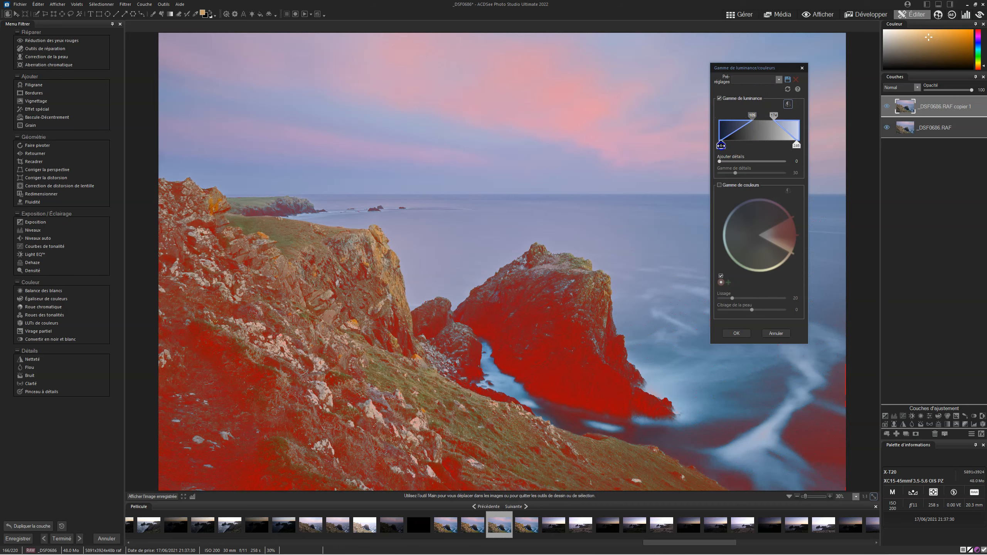
left_click_drag(754, 114, 766, 115)
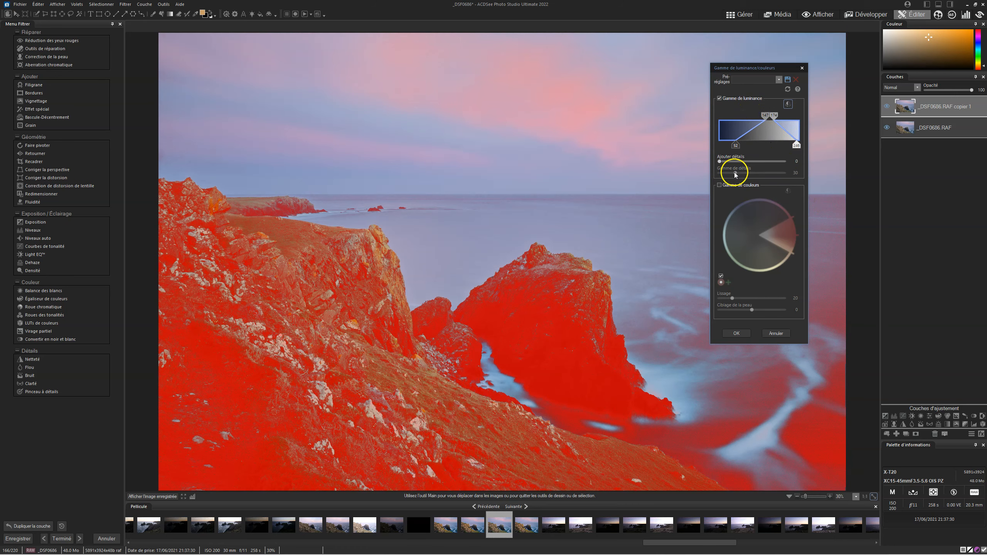
Reset the range settings, re-enable Gamme de luminance and lower the bright limit and its falloff to exclude the highlights
left_click(788, 90)
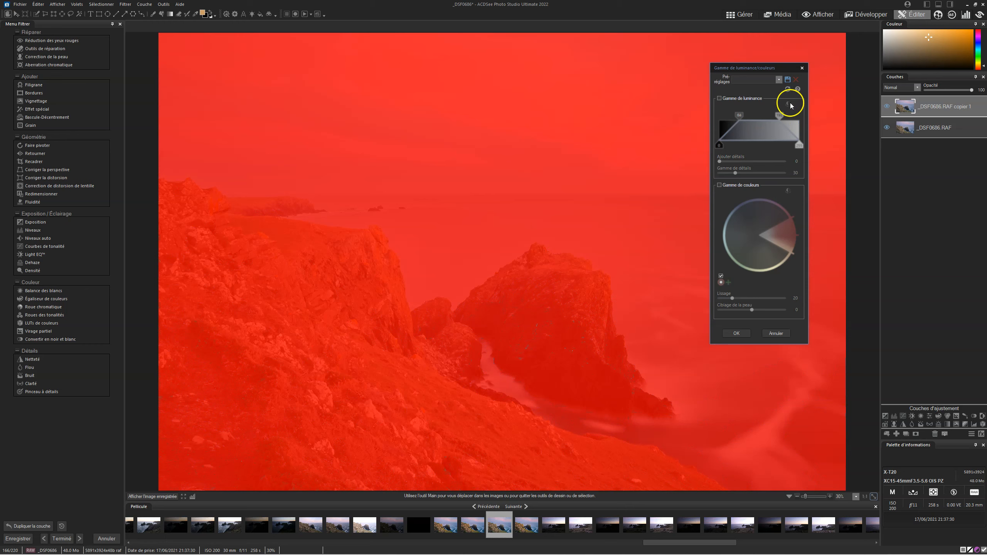
left_click(720, 99)
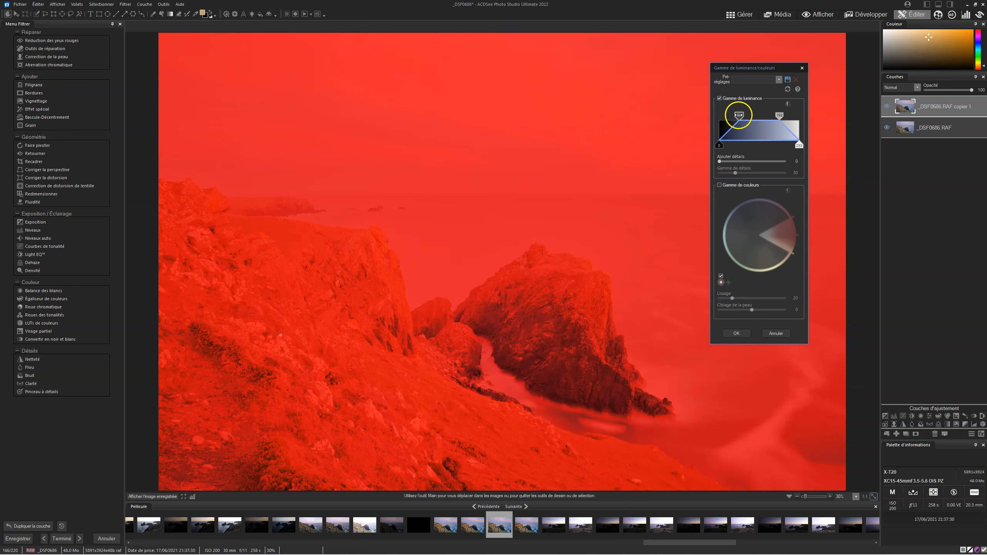
left_click_drag(780, 118, 768, 146)
left_click(775, 146)
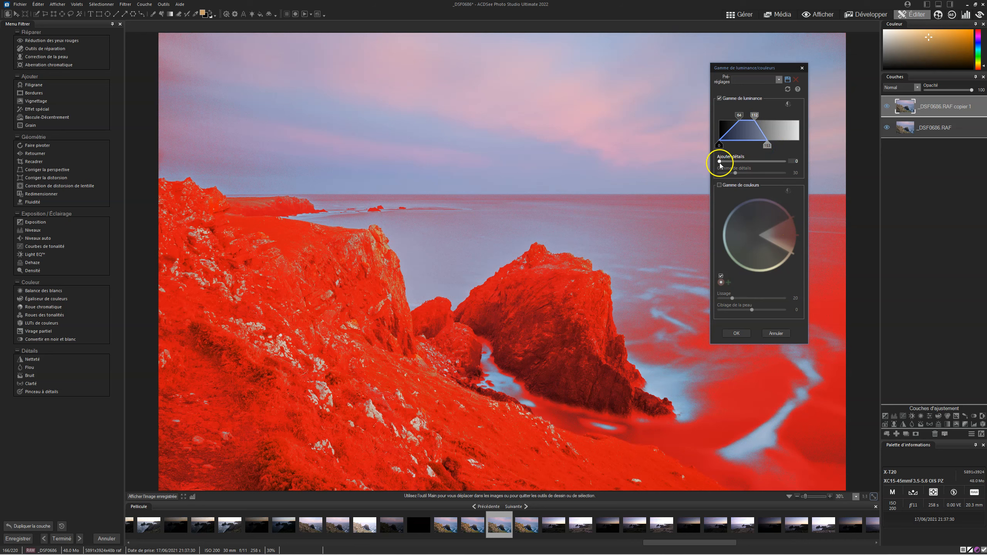
Try Ajouter détails at 90 and at lower amounts, and vary Gamme de détails for the luminance selection
left_click_drag(719, 161, 778, 161)
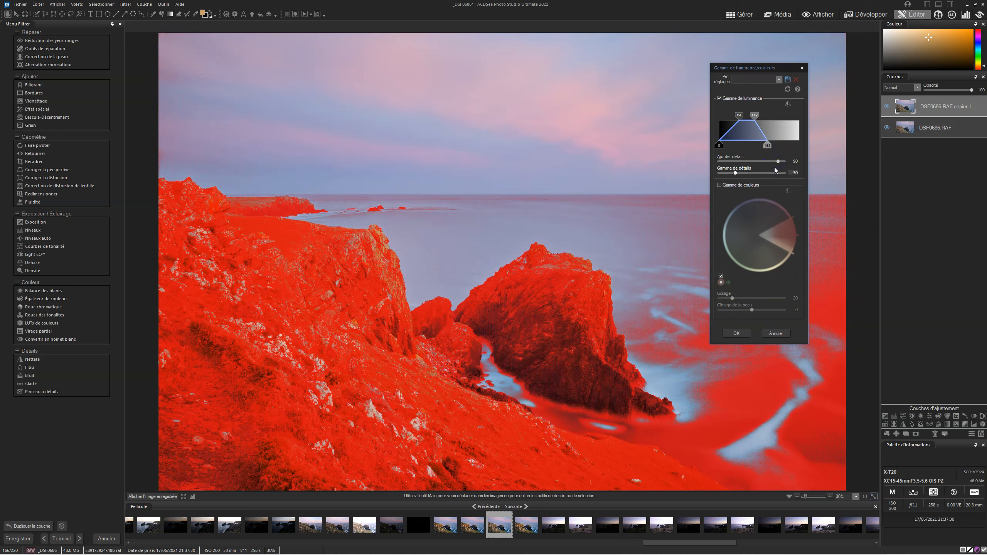
mouse_move(779, 160)
left_mouse_down()
mouse_move(710, 163)
mouse_move(765, 162)
left_mouse_up()
left_click_drag(782, 173, 823, 174)
left_click_drag(722, 174, 781, 172)
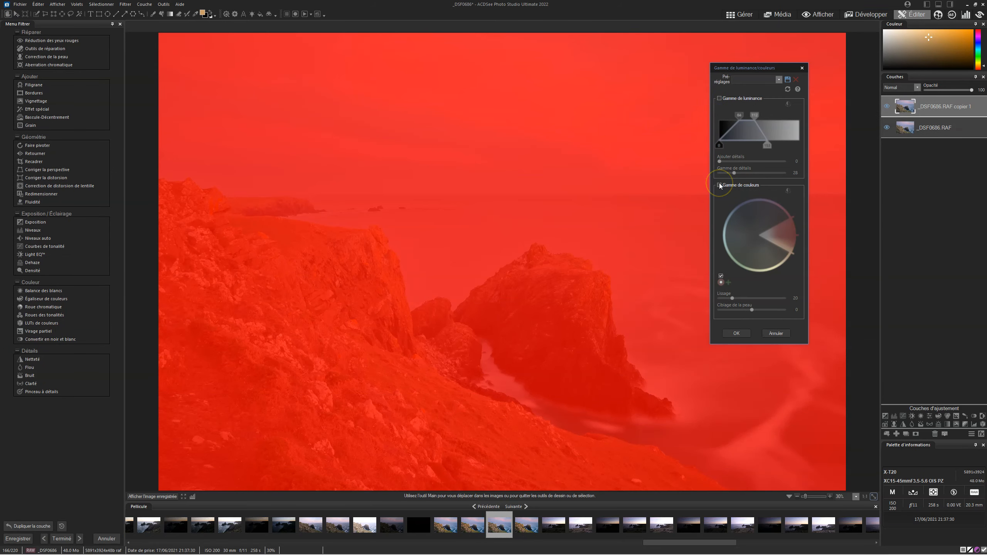
Switch from the luminance range to Gamme de couleurs and target yellow-orange hues, adjusting the saturation limit near the wheel's centre
left_click(720, 185)
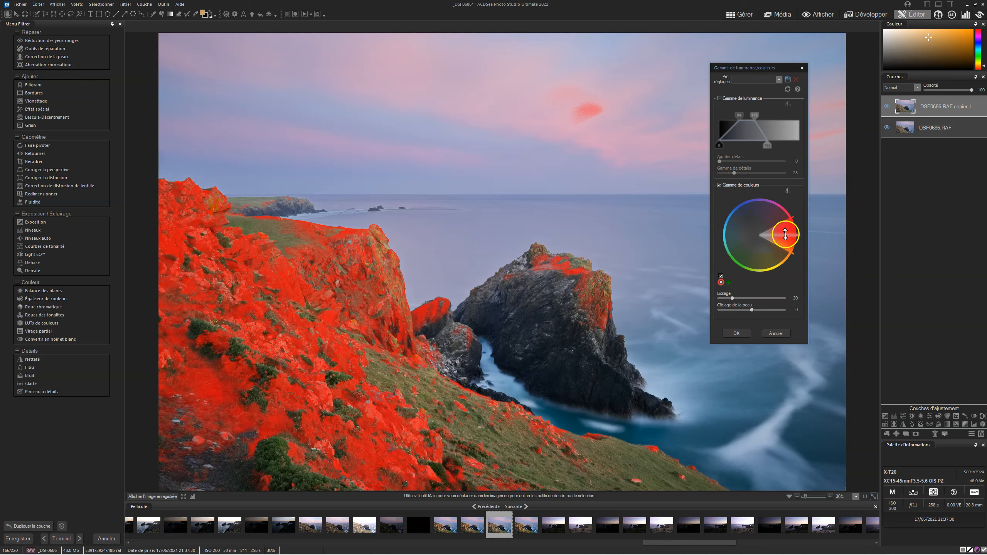
left_click_drag(784, 226, 774, 259)
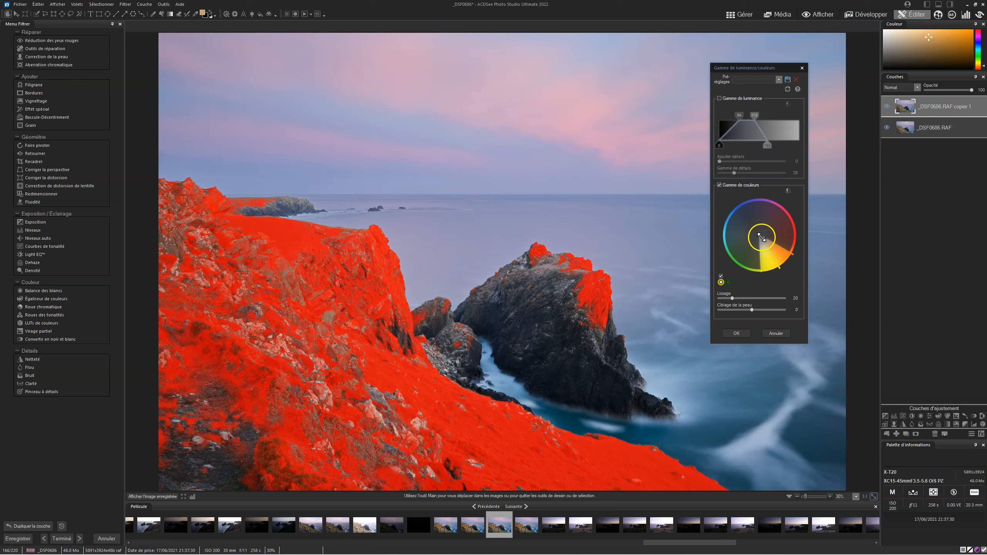
left_click_drag(764, 240, 772, 247)
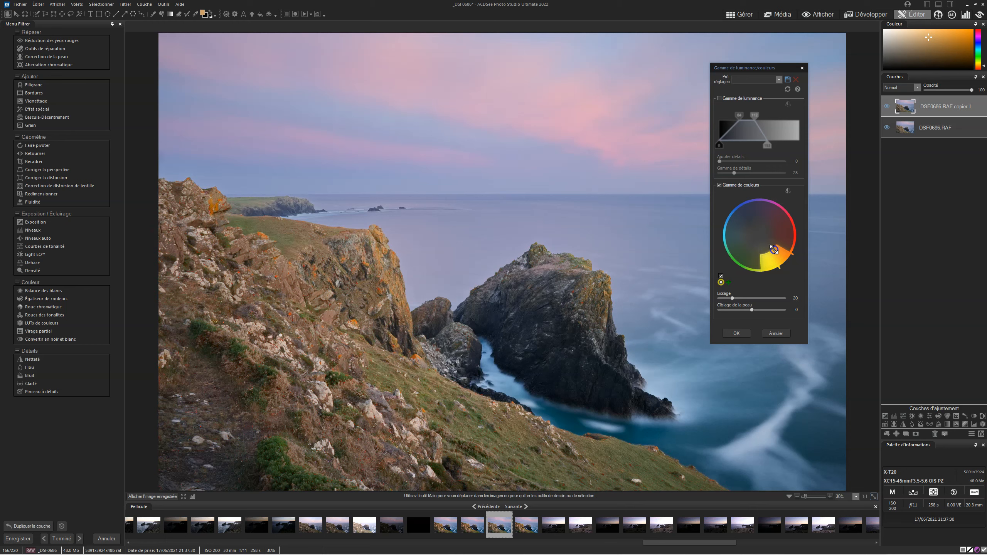
left_click_drag(772, 247, 767, 241)
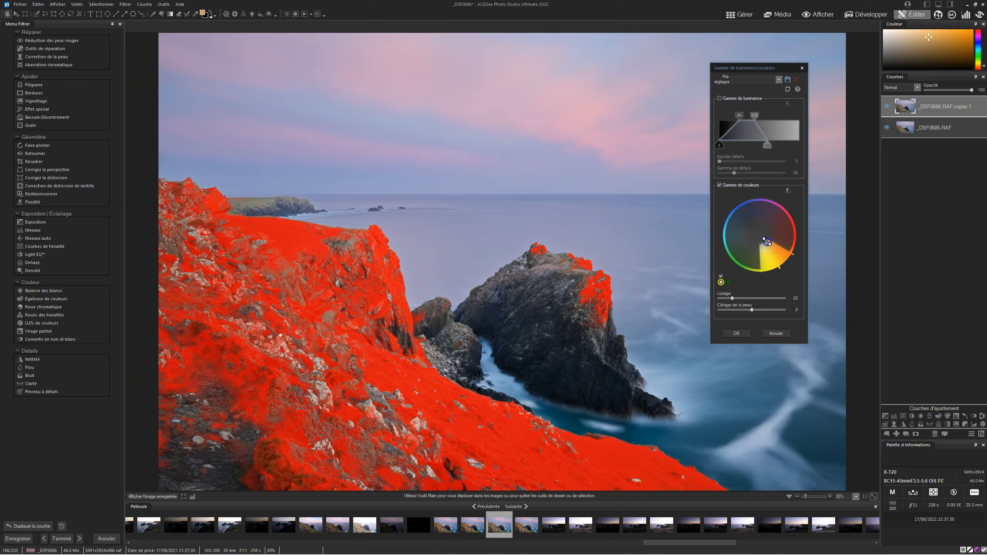
Compare low and high Lissage values for the color range and set Lissage to 100
left_click(732, 298)
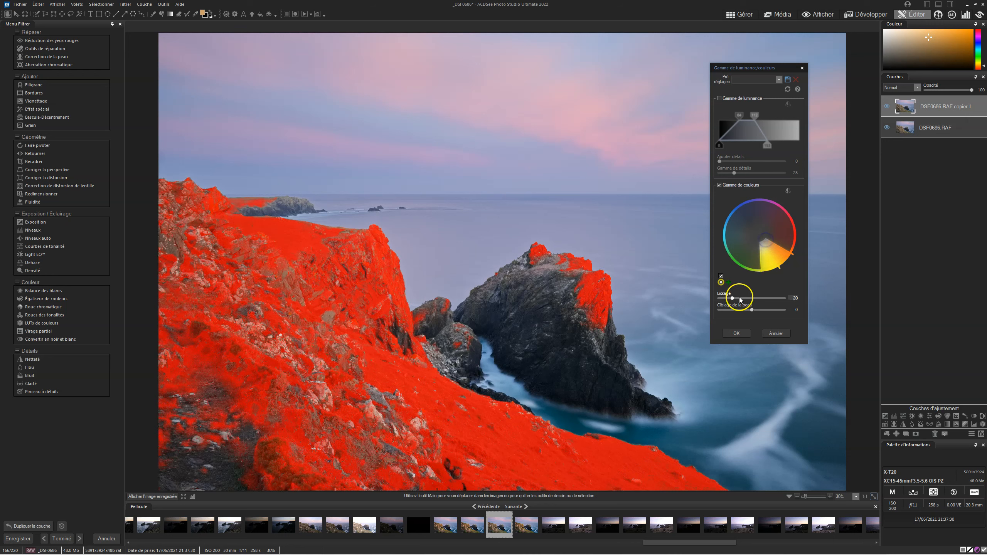
left_click_drag(733, 297, 761, 298)
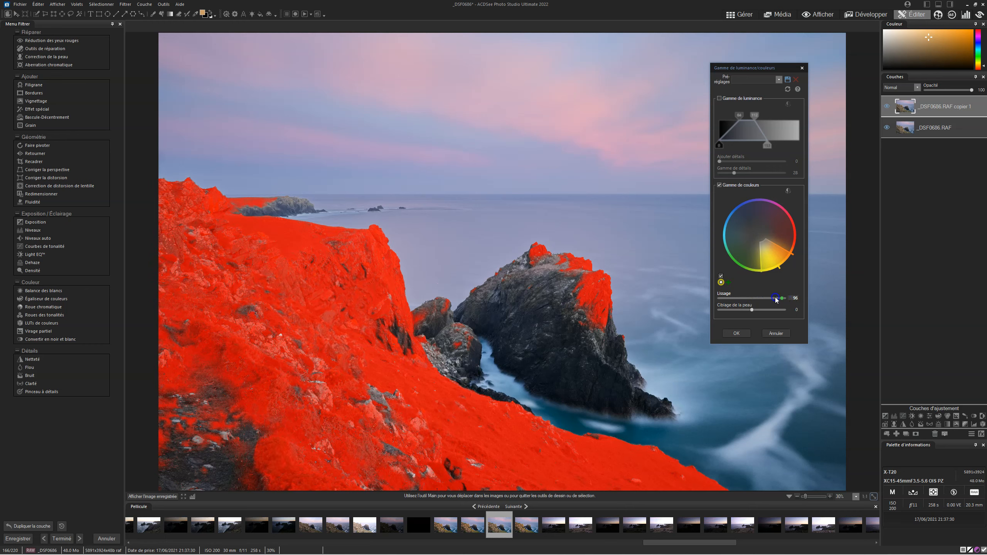
left_click_drag(776, 298, 684, 297)
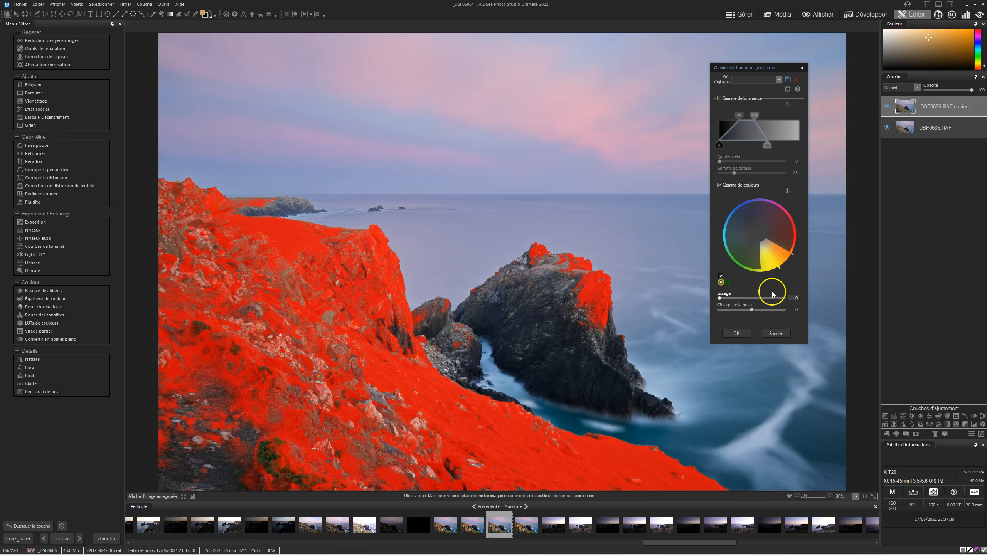
left_click_drag(720, 298, 822, 300)
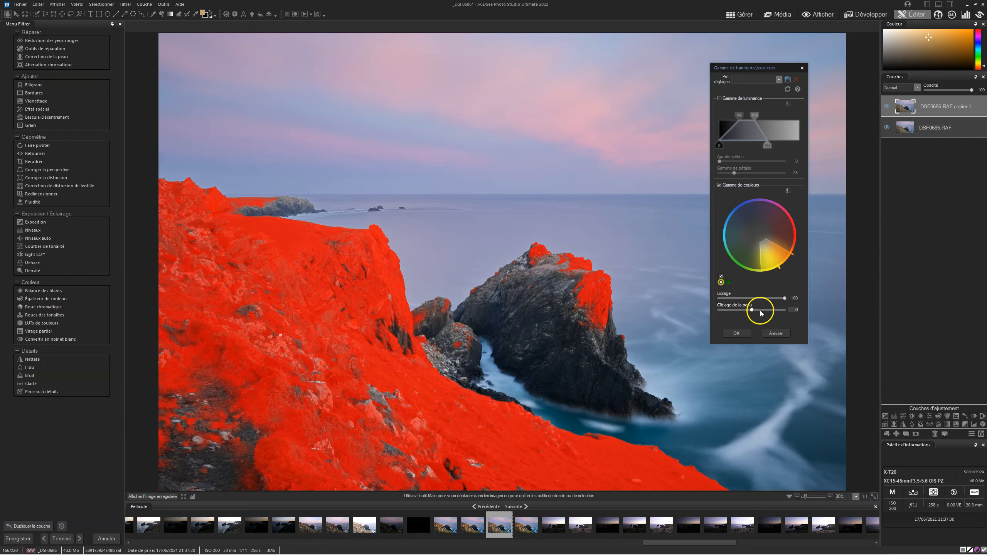
Try different Ciblage de la peau values on the color selection and reset the setting to 0
left_click_drag(752, 312, 696, 312)
left_click_drag(777, 312, 764, 310)
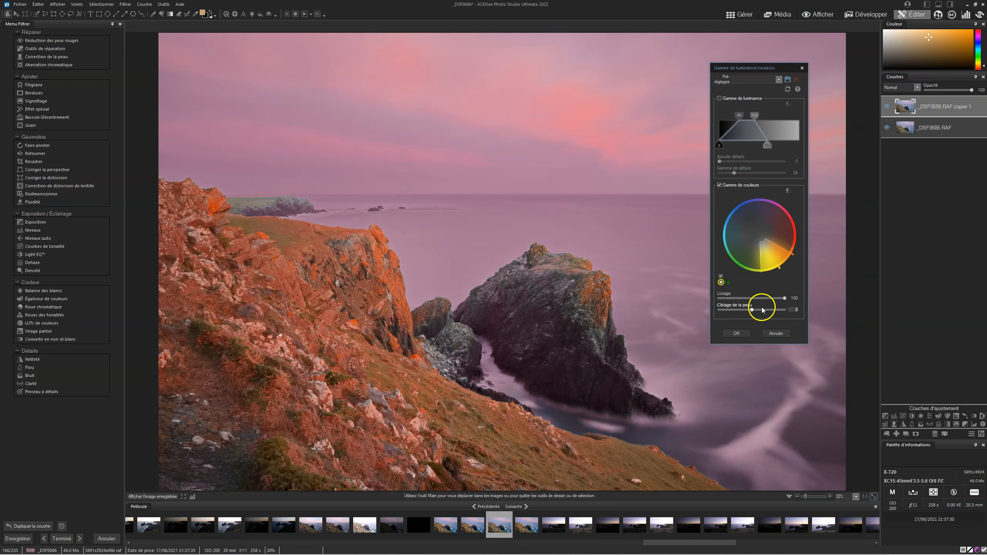
right_click(760, 311)
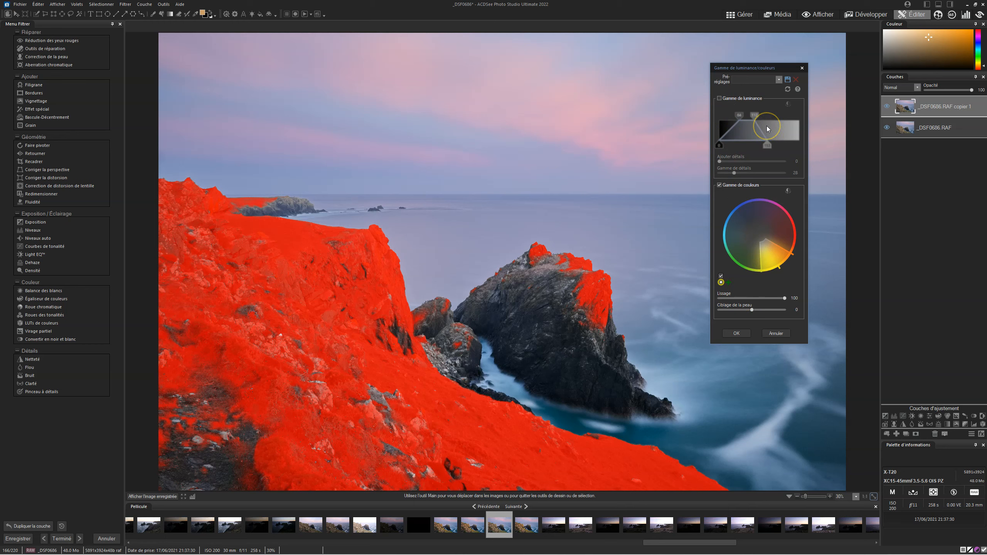
Combine Gamme de luminance with the color range and restrict it to dark tones with abrupt limits on both sides
left_click(720, 98)
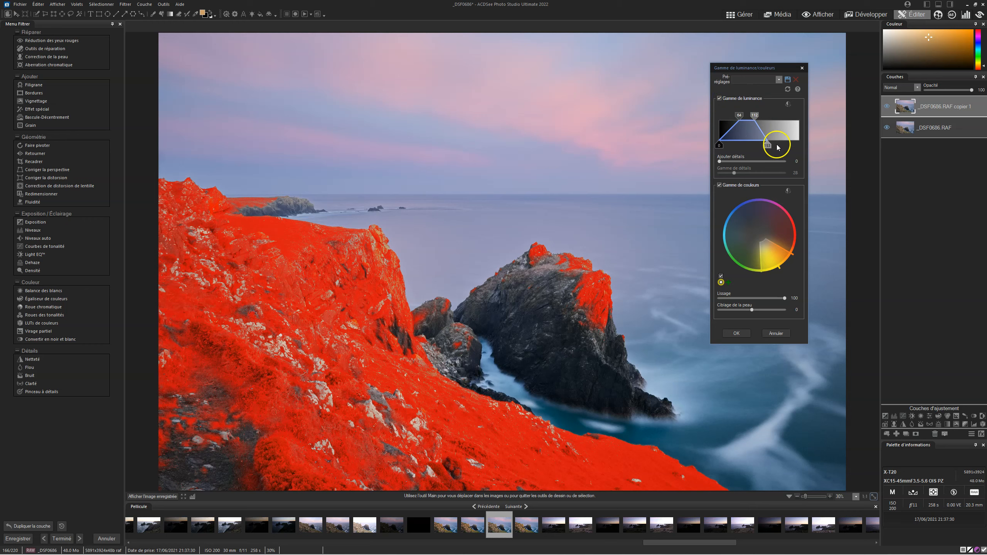
mouse_move(754, 115)
left_mouse_down()
mouse_move(773, 114)
mouse_move(745, 112)
mouse_move(786, 115)
mouse_move(753, 121)
left_mouse_up()
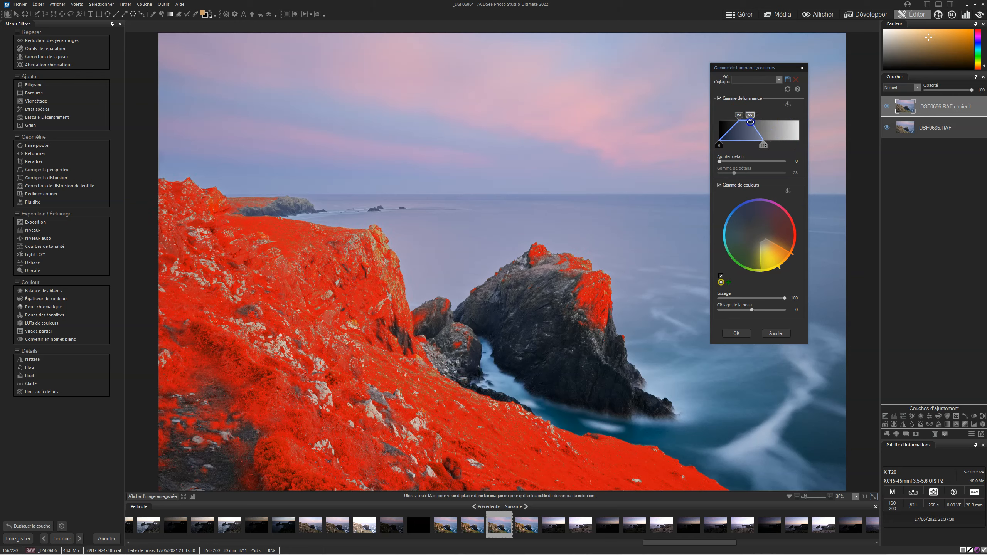
left_click_drag(761, 146, 749, 145)
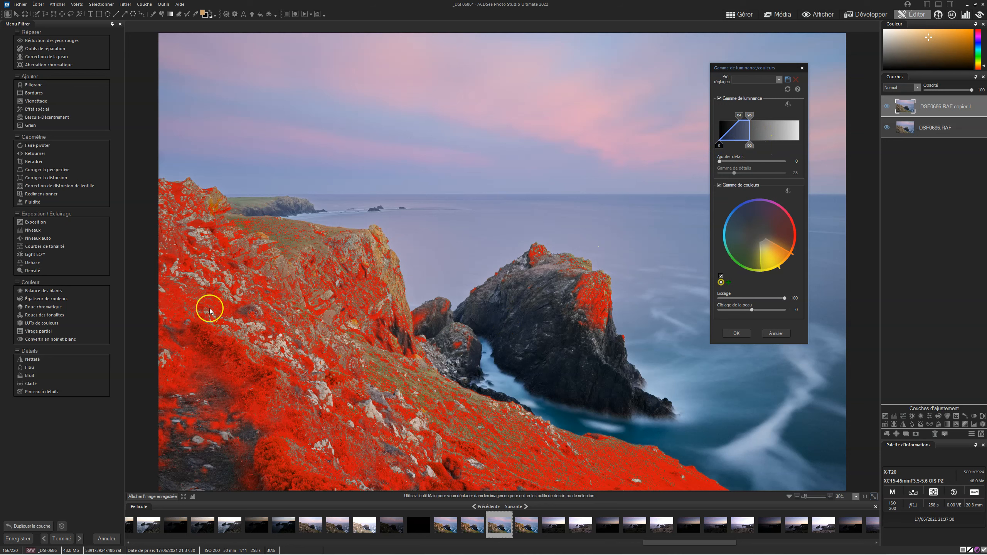
left_click_drag(739, 113, 628, 112)
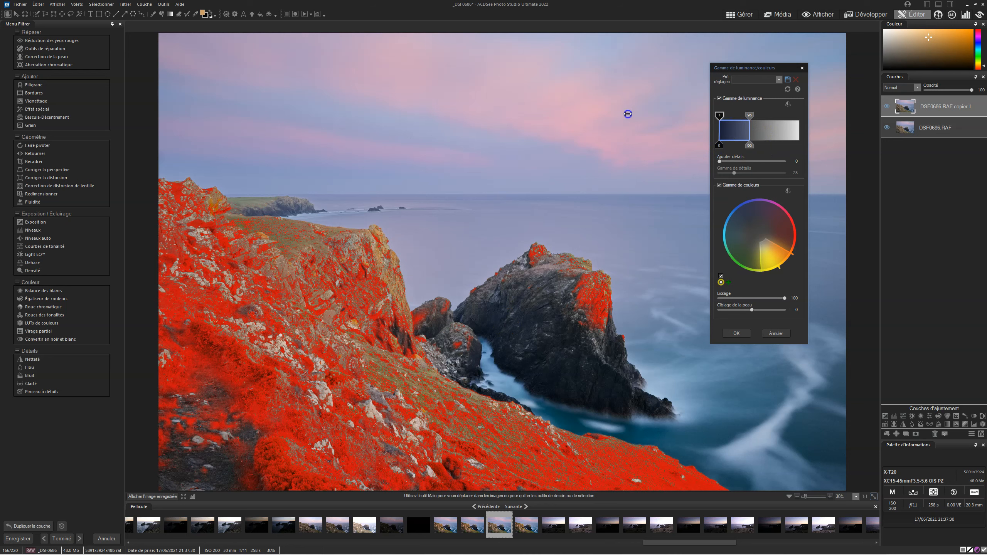
Shift the luminance range to the bright tones, with Ajouter détails at 72 and Gamme de détails at 57
left_click_drag(749, 115, 896, 107)
left_click_drag(722, 115, 738, 145)
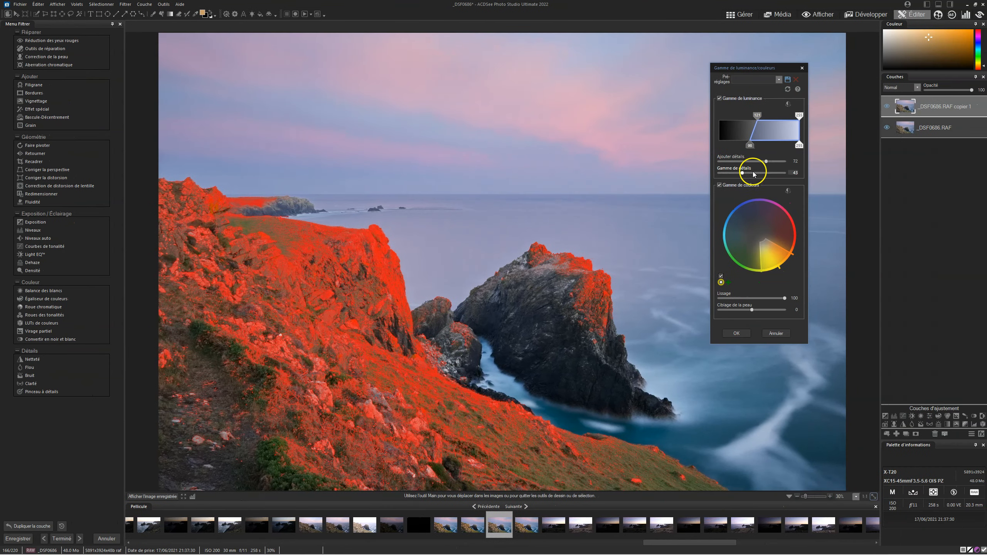
mouse_move(742, 174)
left_mouse_down()
mouse_move(735, 174)
mouse_move(751, 172)
left_mouse_up()
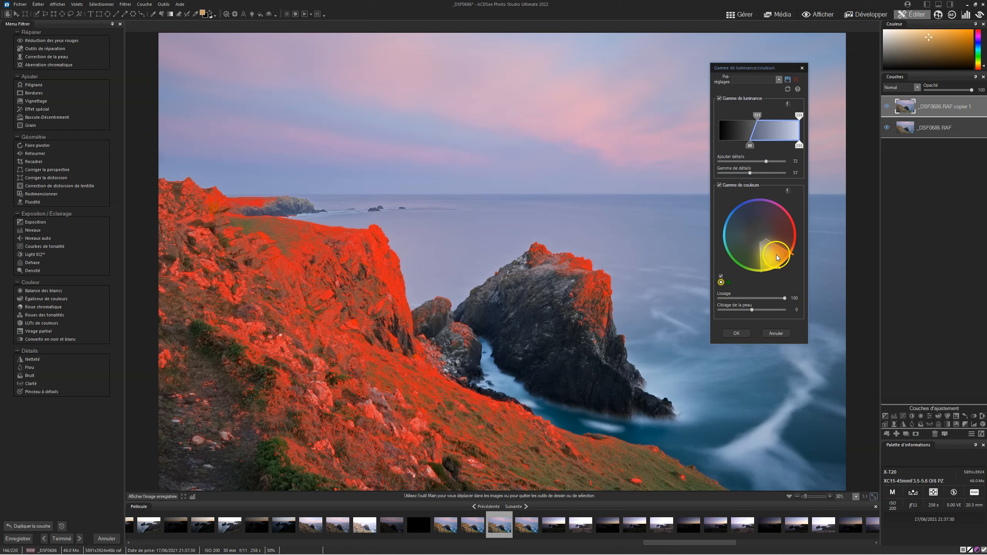
Widen the color range from orange to green, and add a second color range spanning the reds to the magentas
left_click_drag(774, 258, 737, 251)
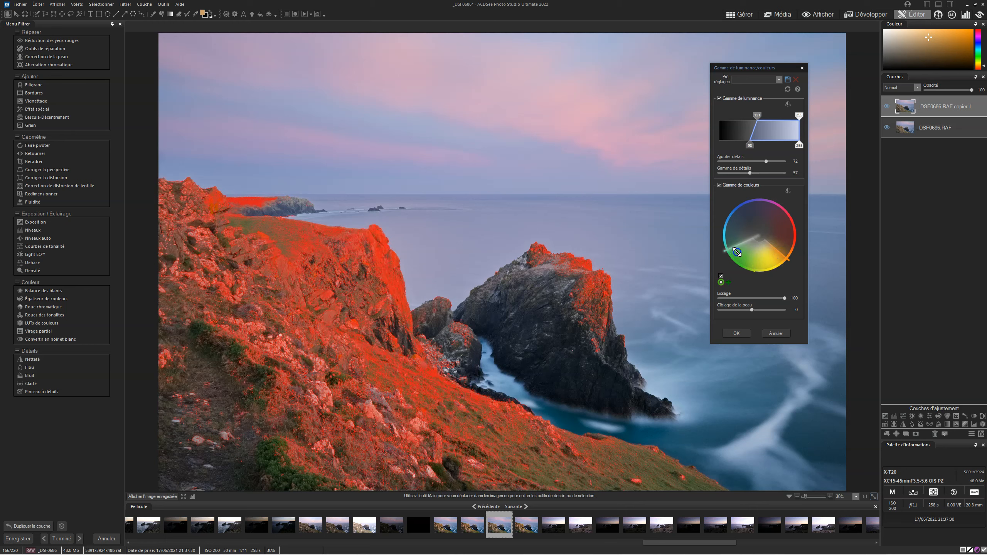
left_click(757, 290)
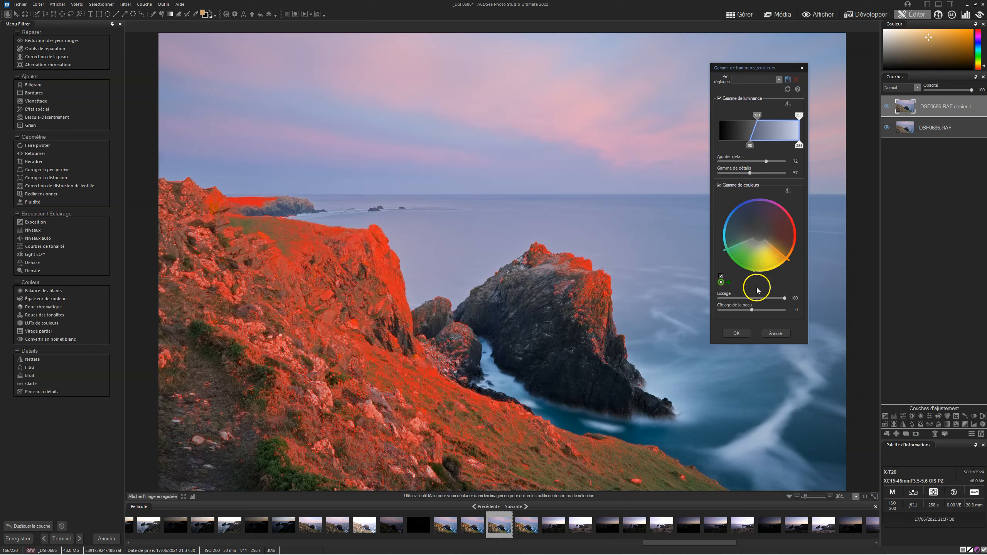
left_click(728, 282)
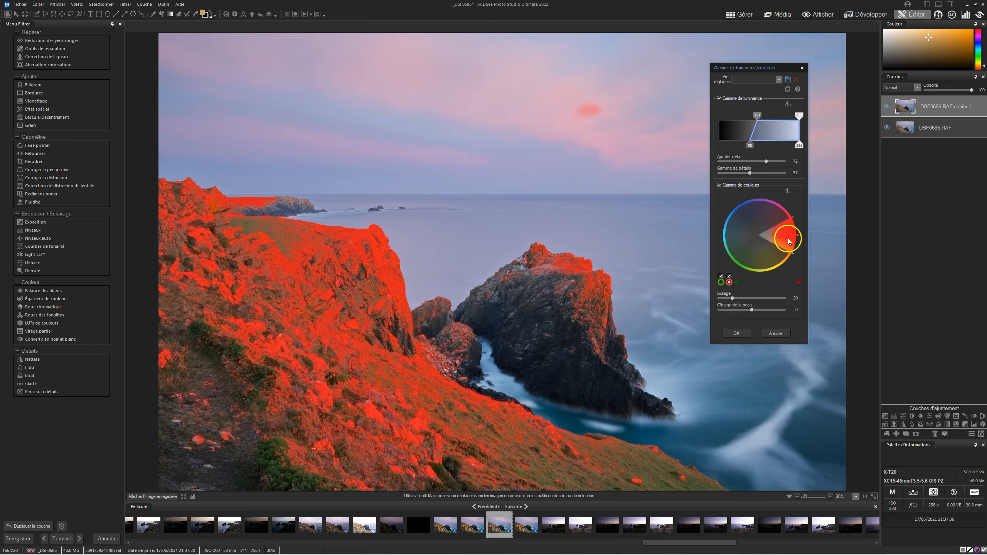
left_click_drag(788, 235, 762, 210)
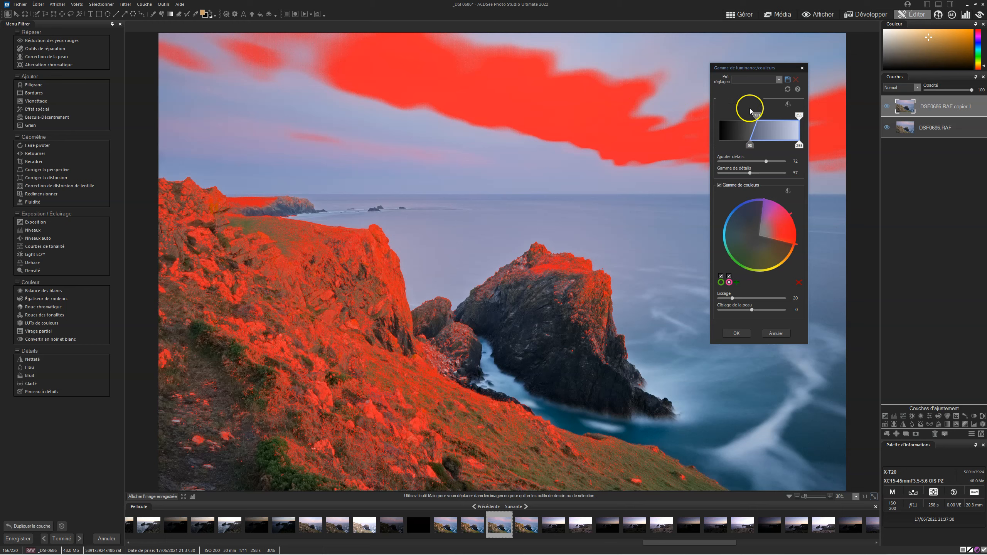
Set Ajouter détails to 0 and reshape the luminance range around the midtones with gradual limits on both sides
mouse_move(757, 115)
left_mouse_down()
mouse_move(744, 116)
mouse_move(756, 116)
left_mouse_up()
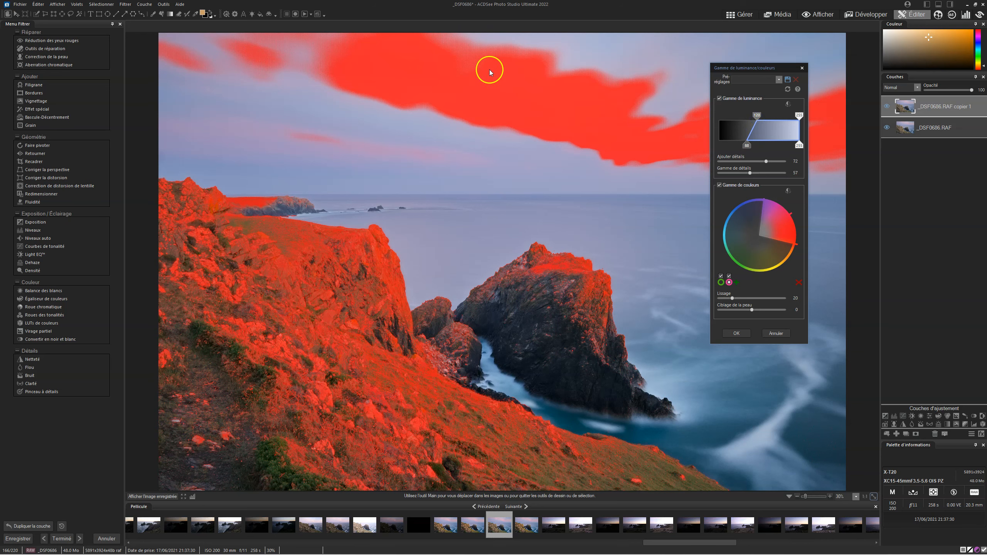
left_click_drag(799, 115, 772, 115)
left_click_drag(766, 161, 618, 161)
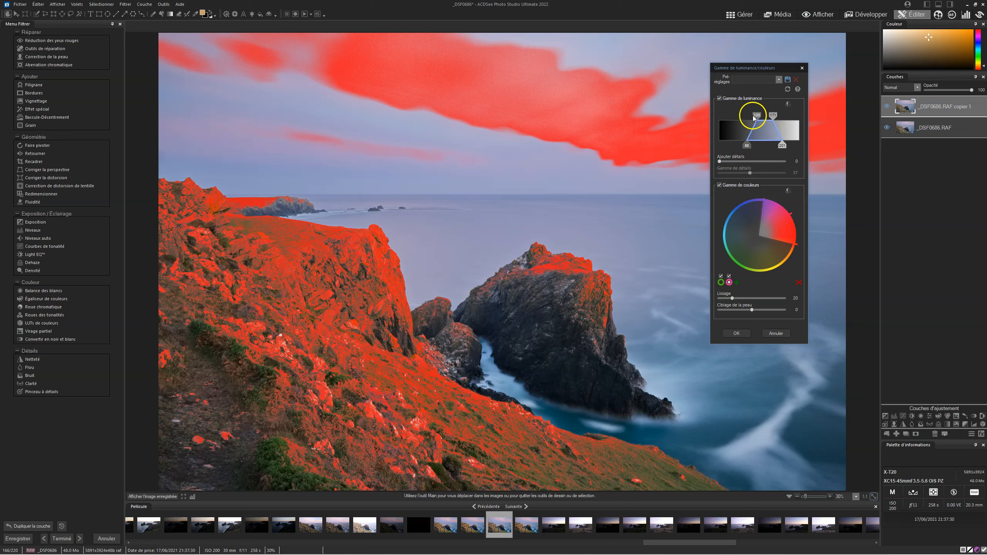
mouse_move(756, 115)
left_mouse_down()
mouse_move(740, 117)
mouse_move(770, 116)
left_mouse_up()
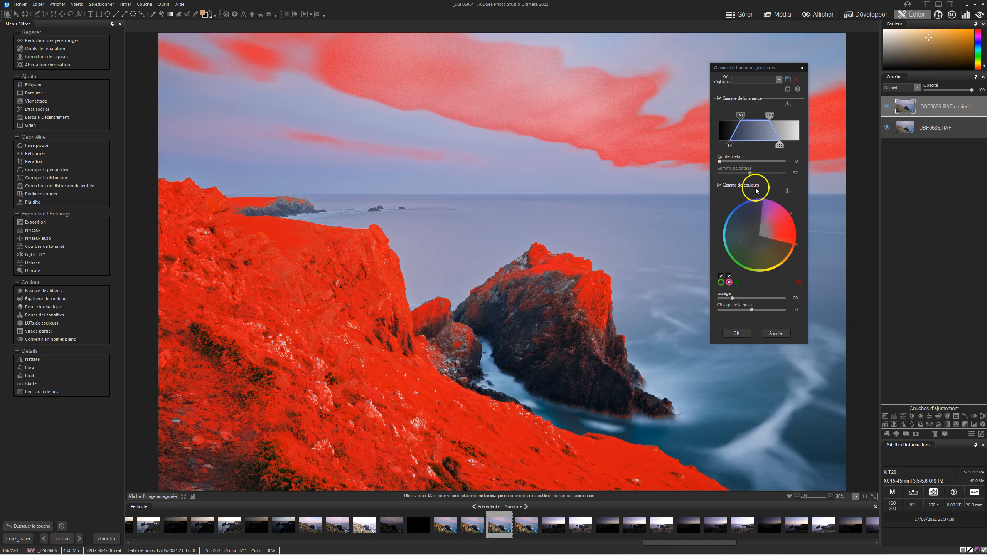
Invert the luminance range, shift its excluded band toward the darker midtones and apply the combined selection
left_click(788, 105)
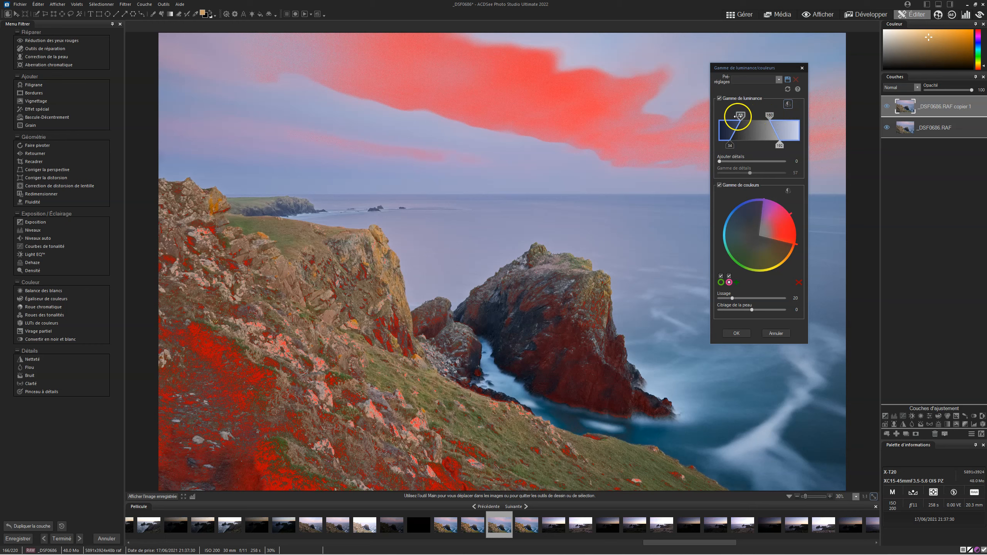
left_click_drag(741, 115, 787, 116)
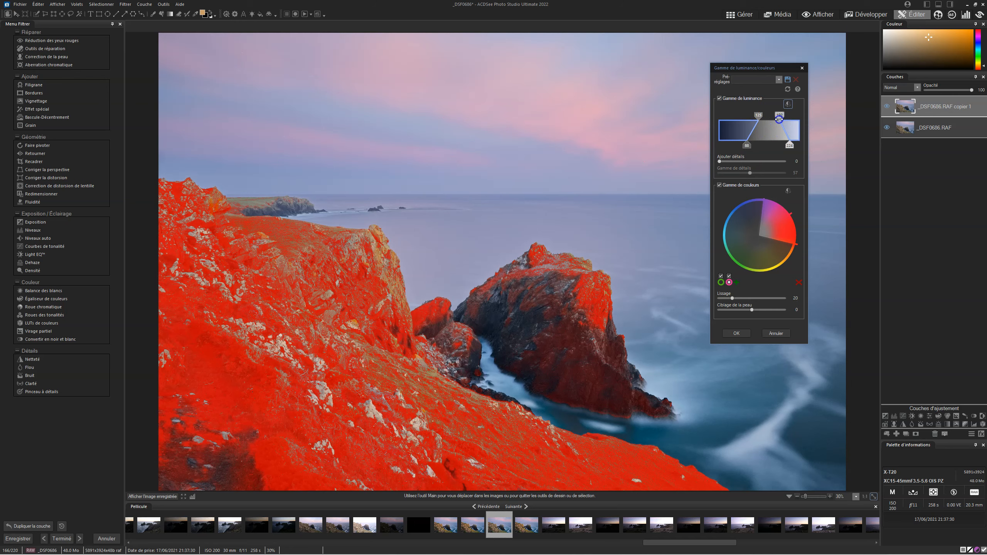
mouse_move(758, 116)
left_mouse_down()
mouse_move(734, 117)
mouse_move(776, 116)
mouse_move(753, 116)
left_mouse_up()
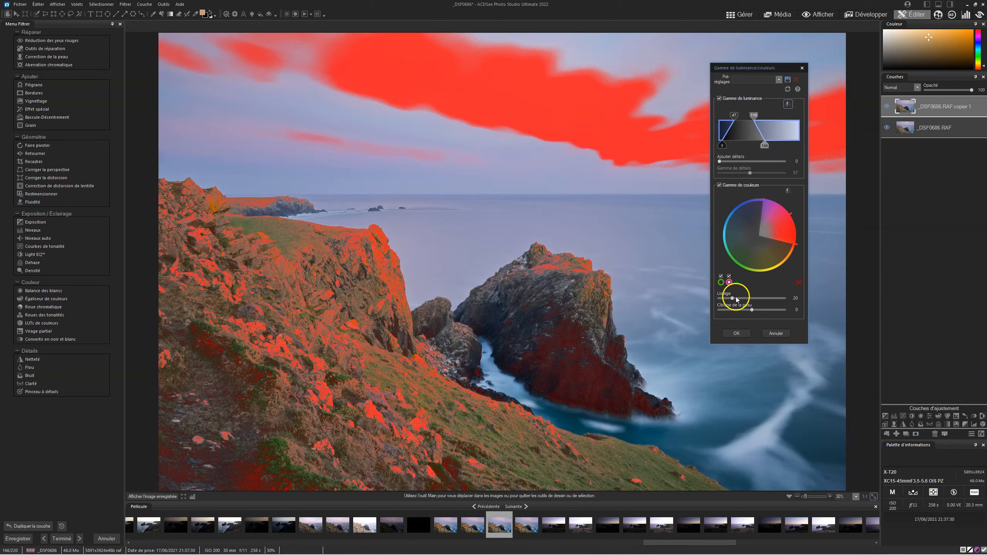
left_click(736, 333)
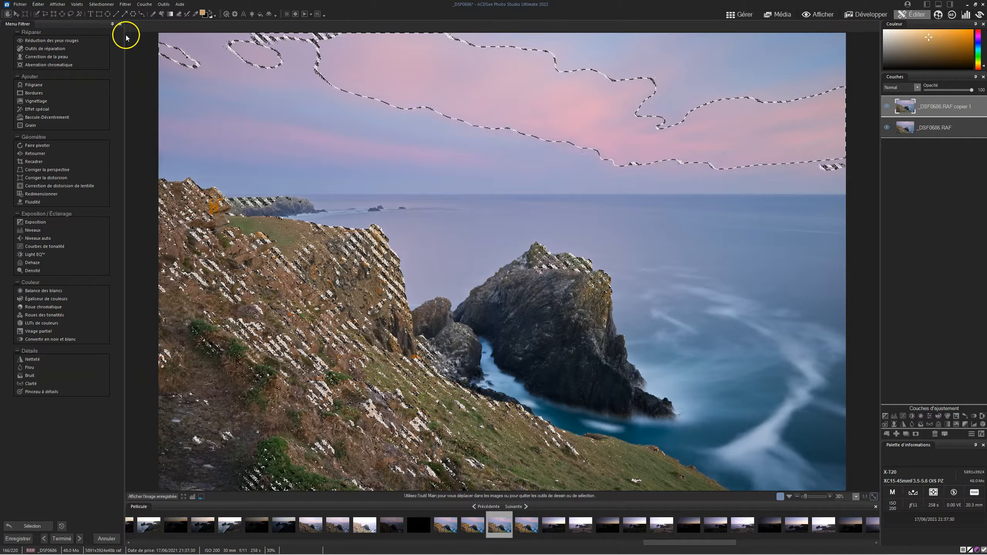
Open the Panier de sélection as a floating panel over the photo and store the current selection in it
left_click(107, 6)
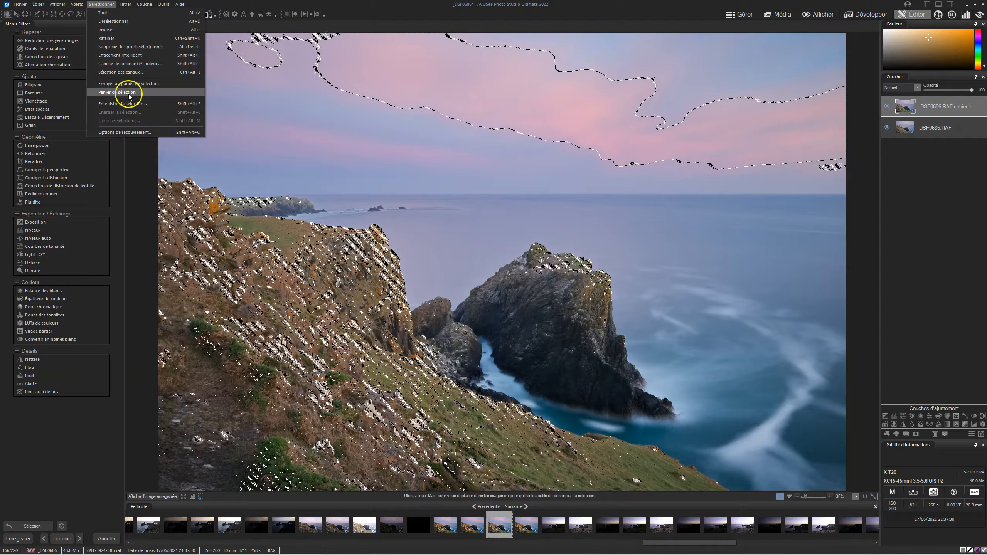
left_click(124, 93)
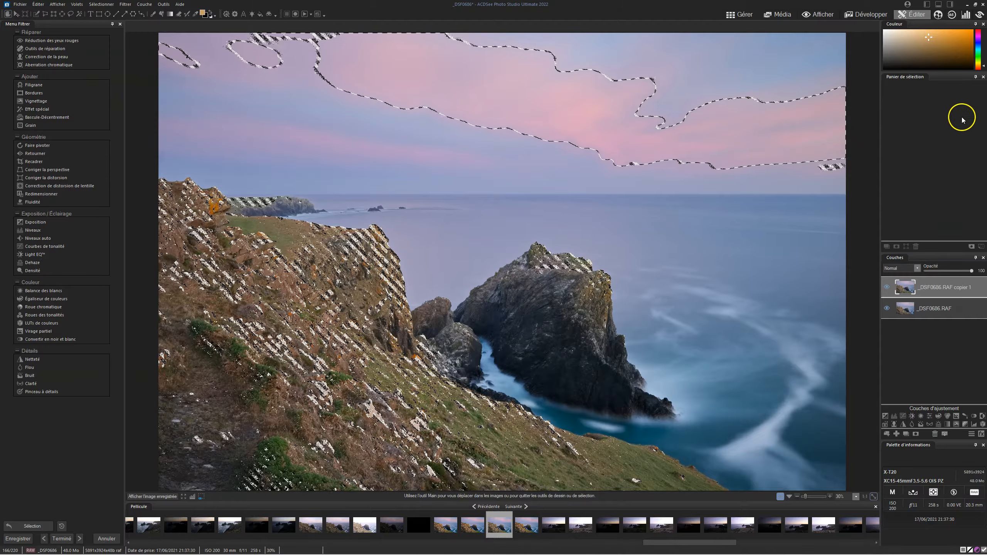
left_click_drag(943, 78, 746, 83)
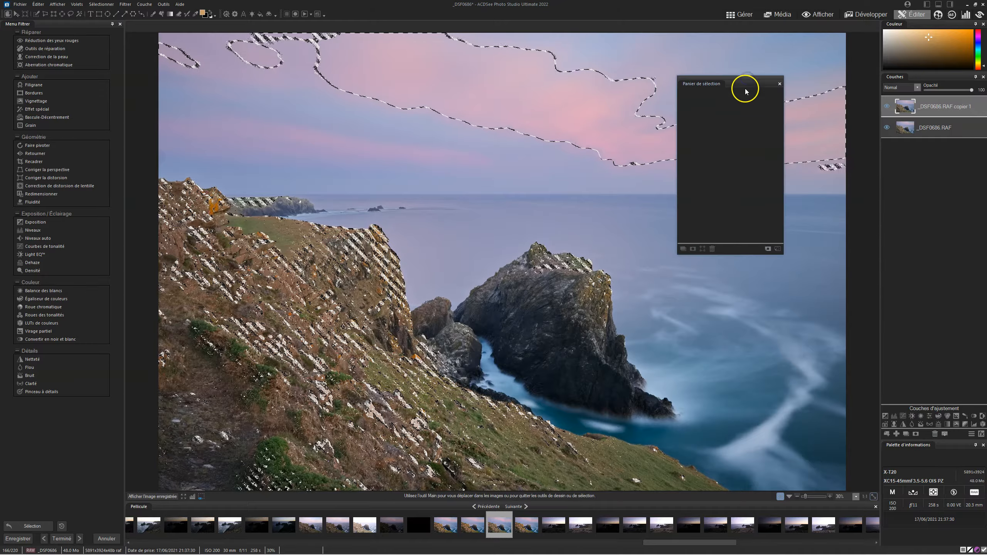
left_click(778, 248)
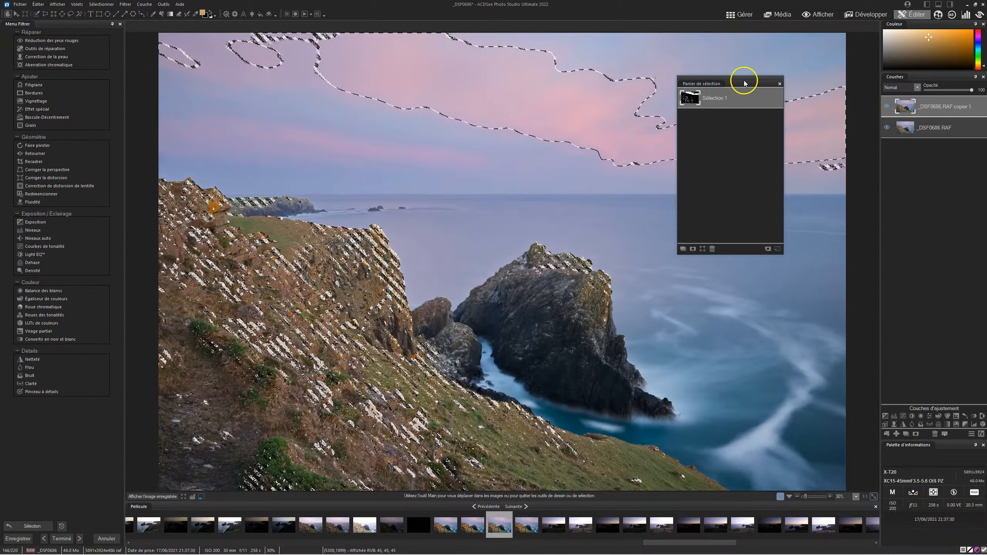
left_click_drag(745, 83, 748, 210)
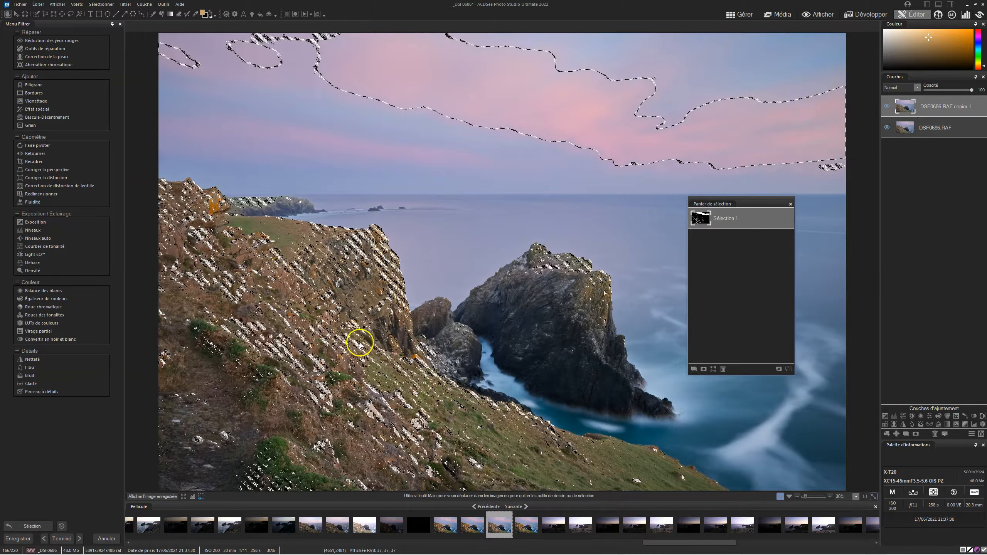
Add a Light EQ adjustment layer restricted to the selection, with Éclaircir at 24 and Assombrir at 29
left_click(912, 416)
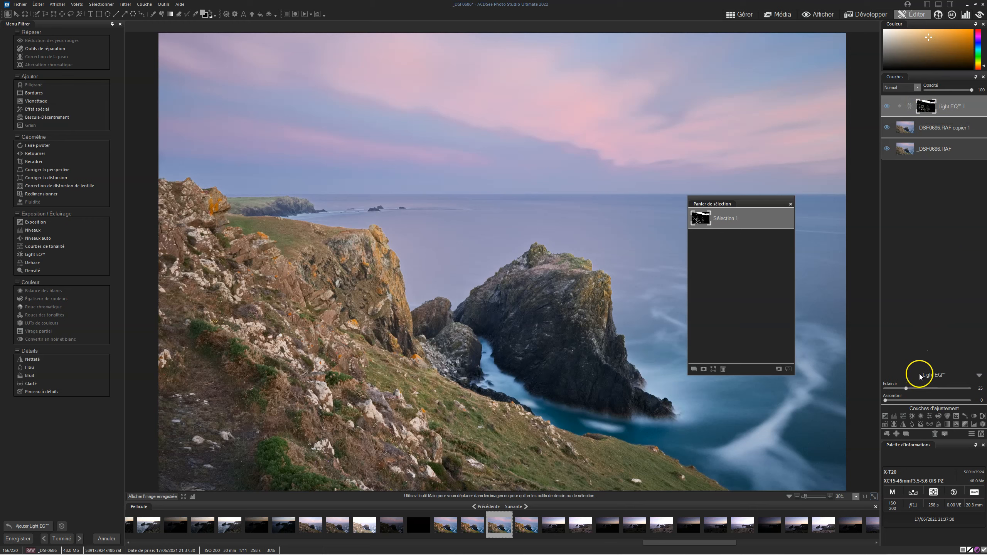
mouse_move(905, 389)
left_mouse_down()
mouse_move(947, 388)
mouse_move(905, 384)
mouse_move(924, 387)
mouse_move(914, 399)
mouse_move(927, 399)
mouse_move(905, 389)
left_mouse_up()
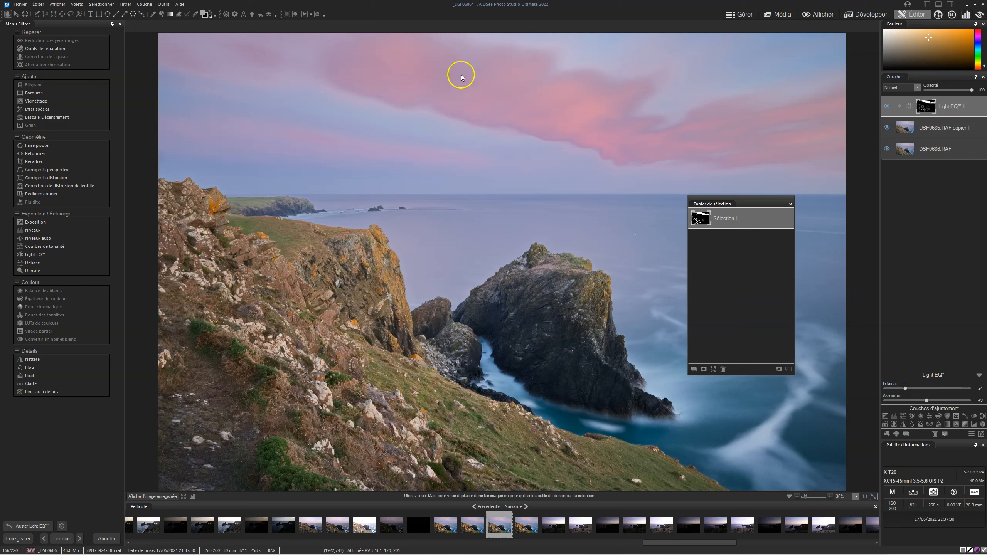
left_click_drag(926, 401, 909, 402)
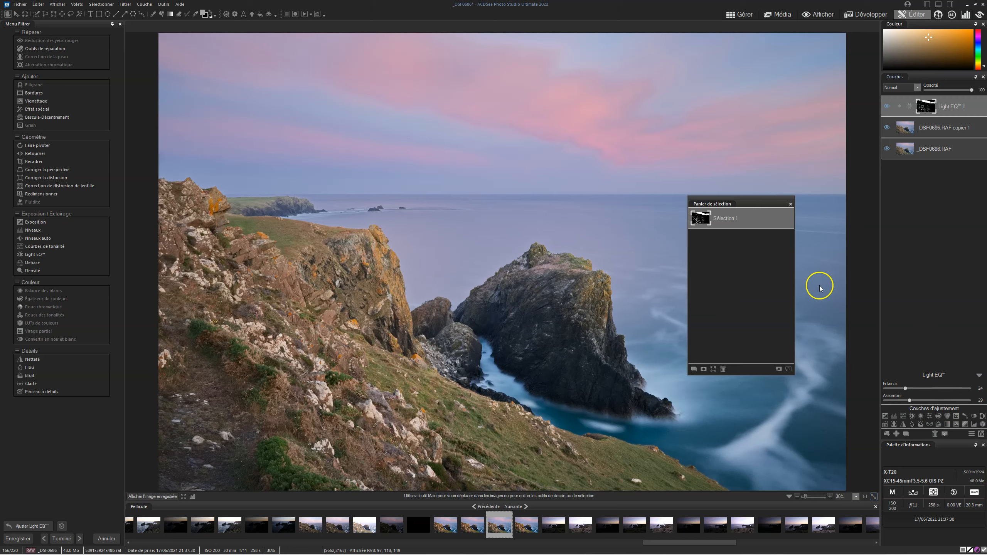
Delete the Light EQ adjustment layer
right_click(927, 106)
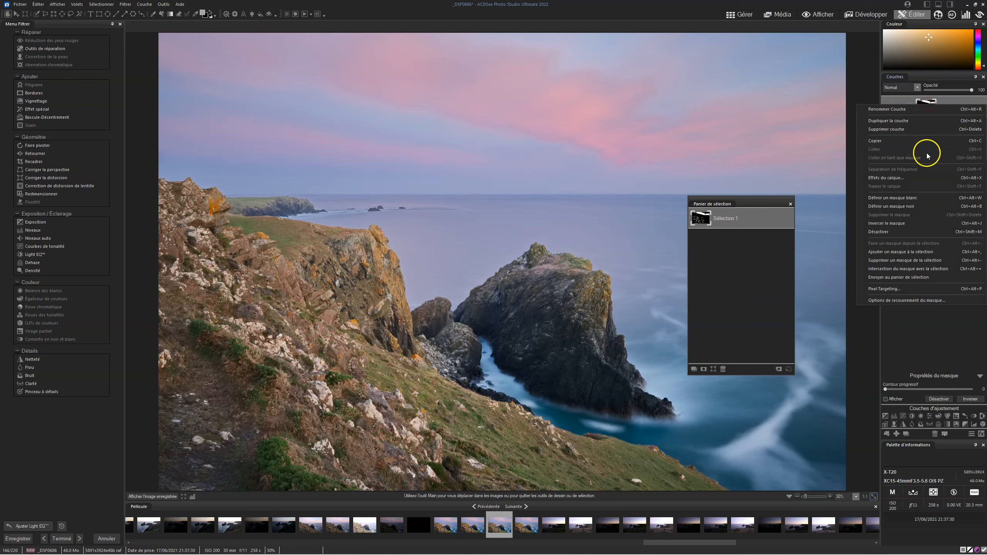
right_click(912, 109)
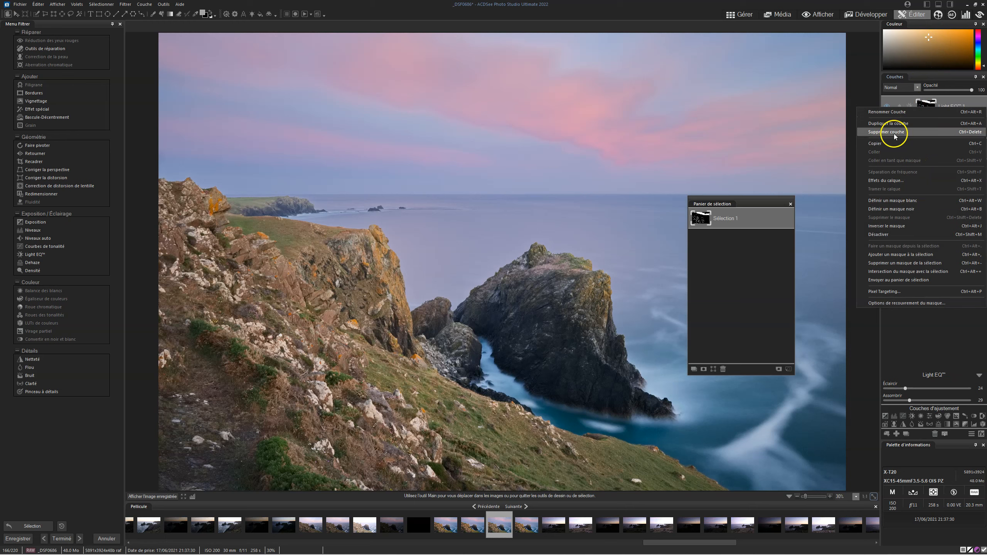
left_click(890, 132)
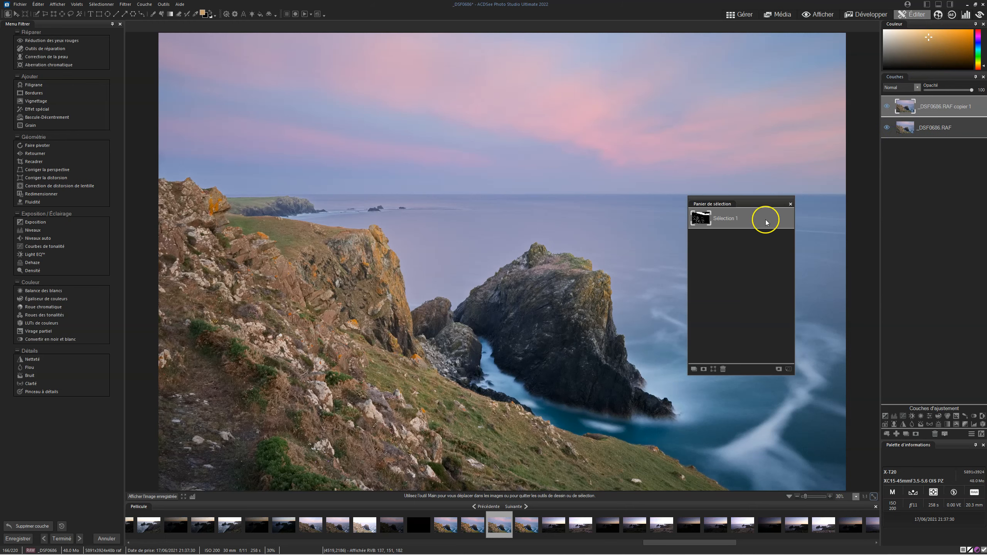
Close the Panier de sélection and start a new Gamme de luminance/couleurs selection with Gamme de couleurs enabled
left_click(791, 203)
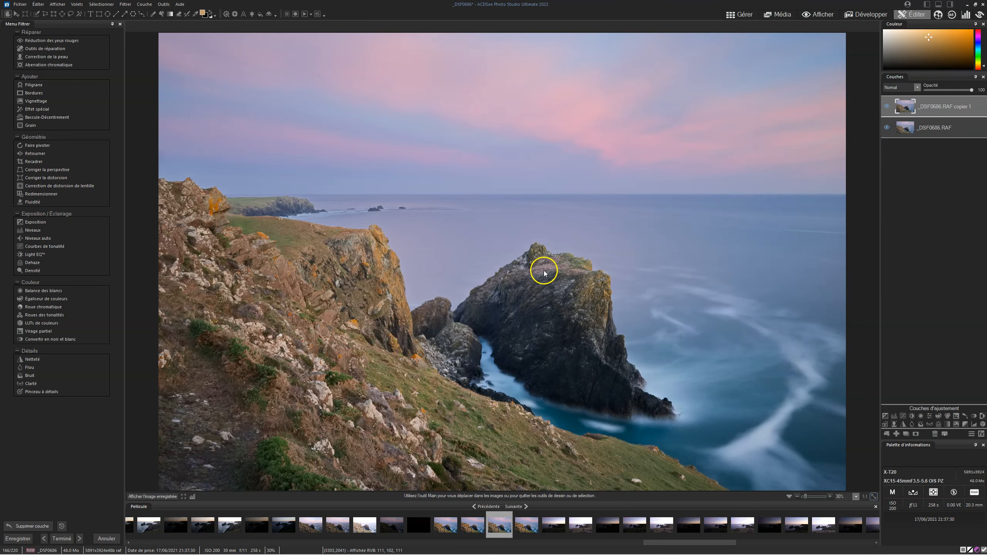
left_click(124, 4)
mouse_move(108, 4)
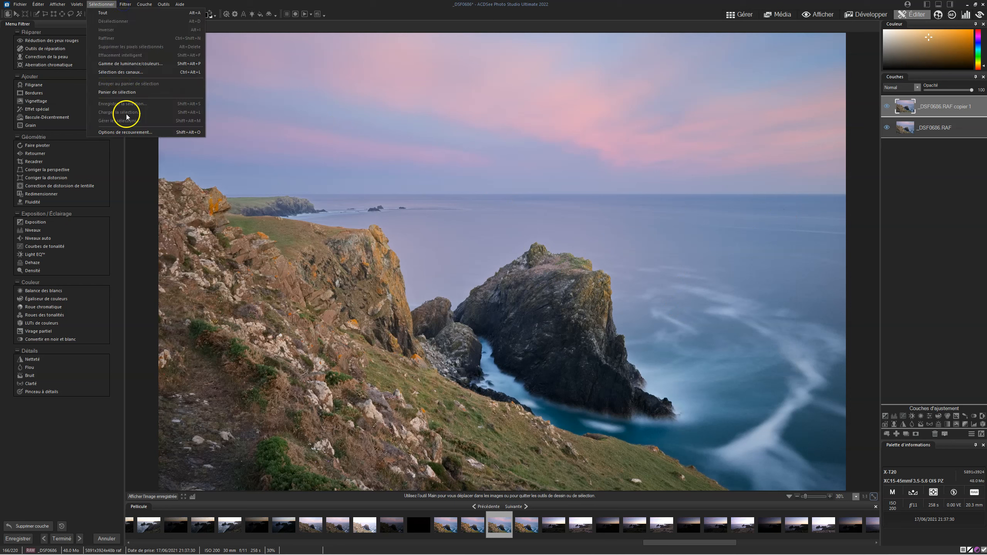
left_click(133, 73)
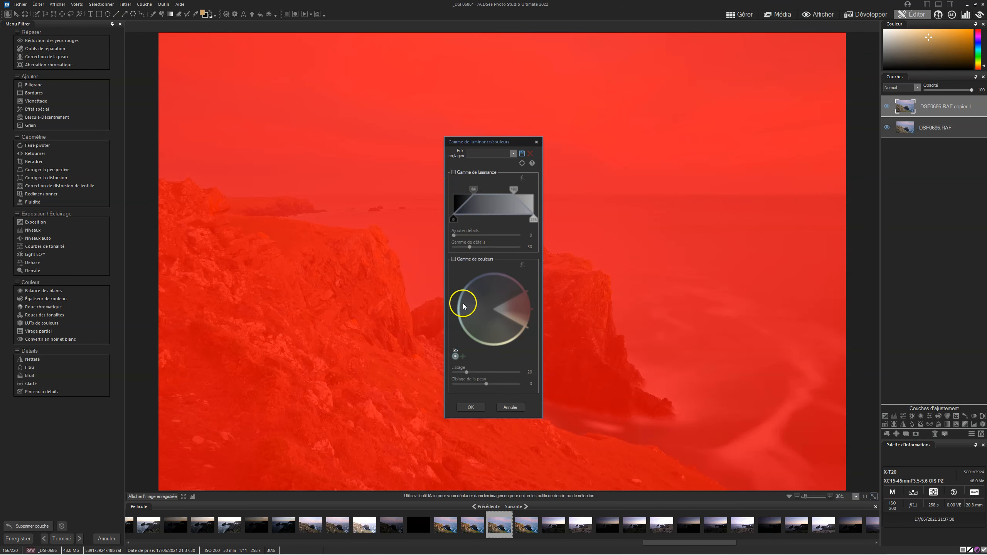
left_click(453, 260)
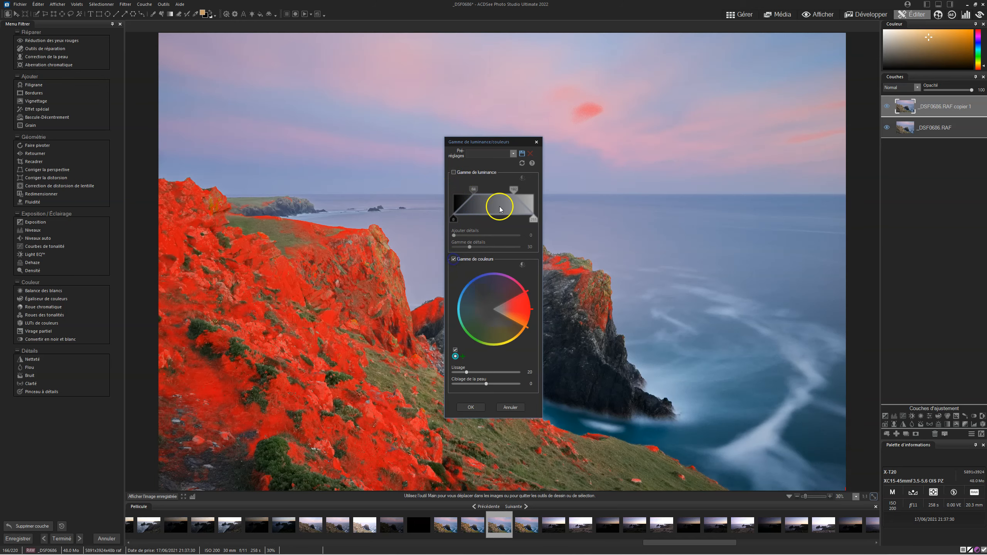
left_click_drag(498, 141, 660, 115)
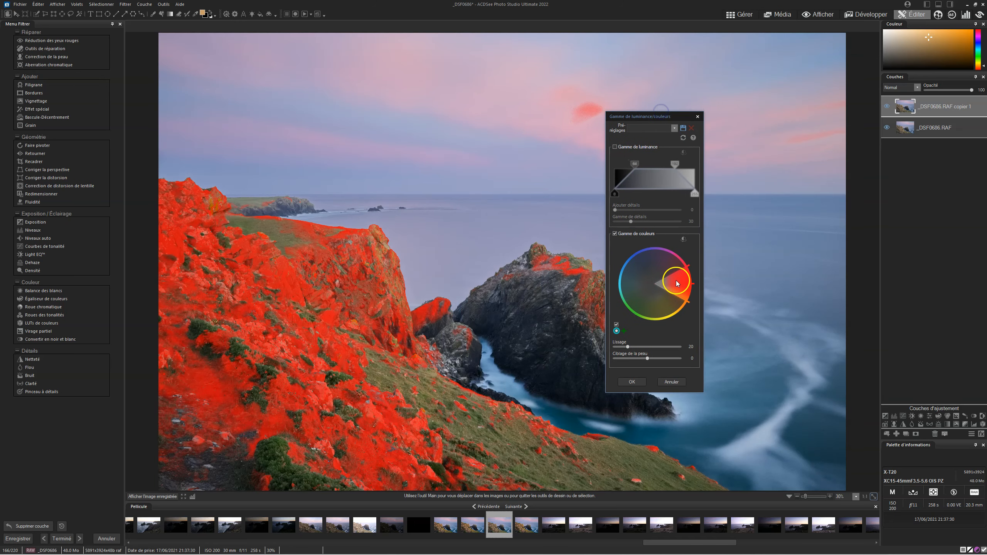
Rotate the color range toward orange, set Lissage to 100 and exclude the weakly saturated tones
left_click_drag(683, 287, 680, 298)
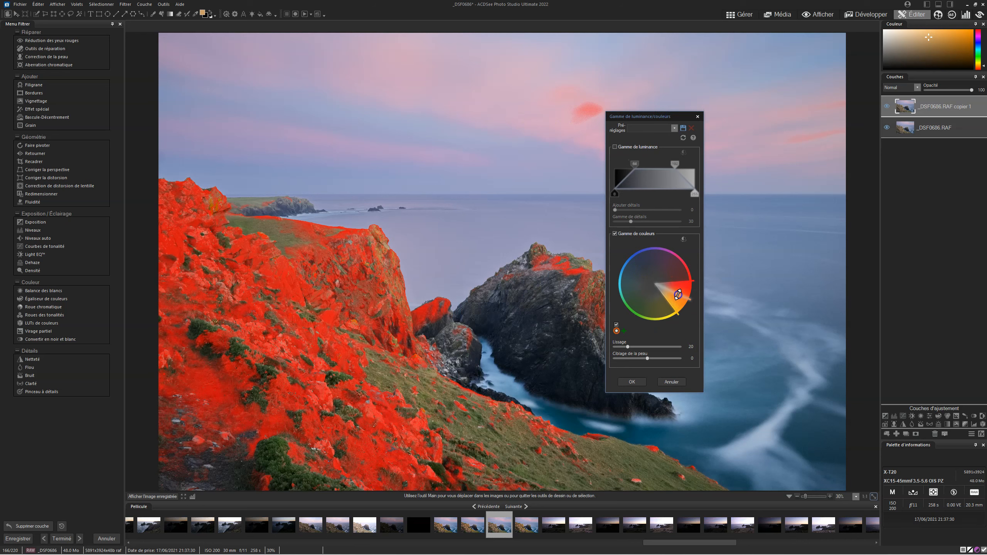
left_click_drag(660, 121, 706, 91)
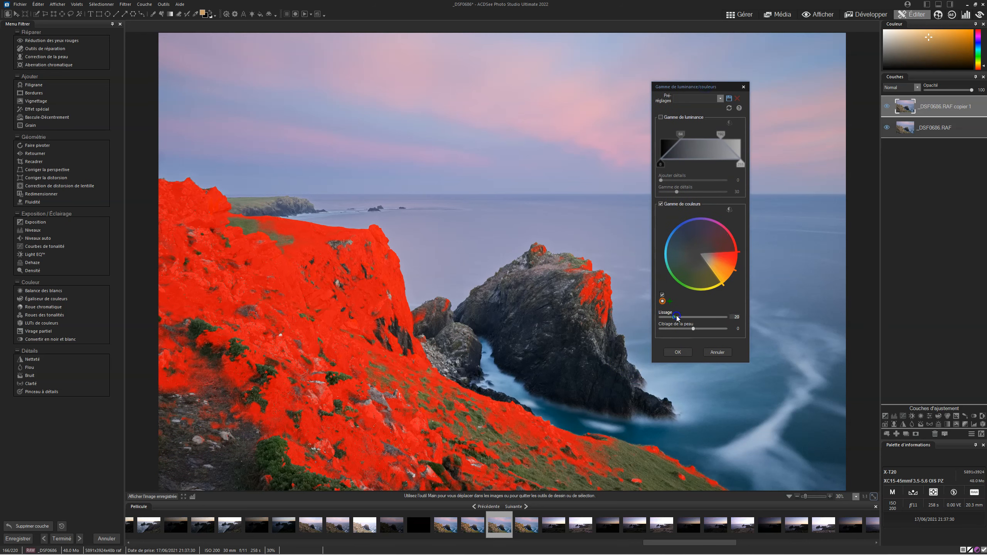
left_click_drag(676, 317, 772, 326)
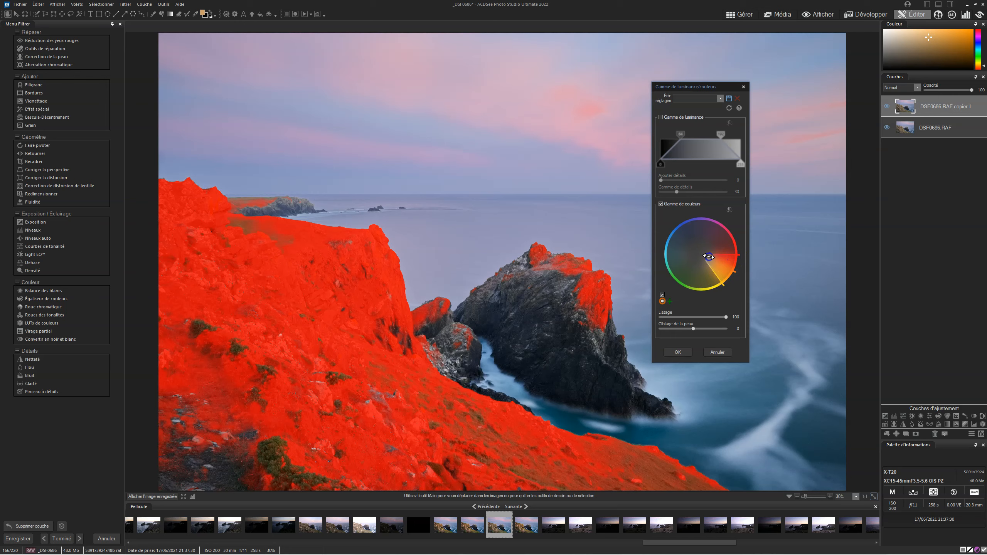
left_click_drag(714, 260, 713, 261)
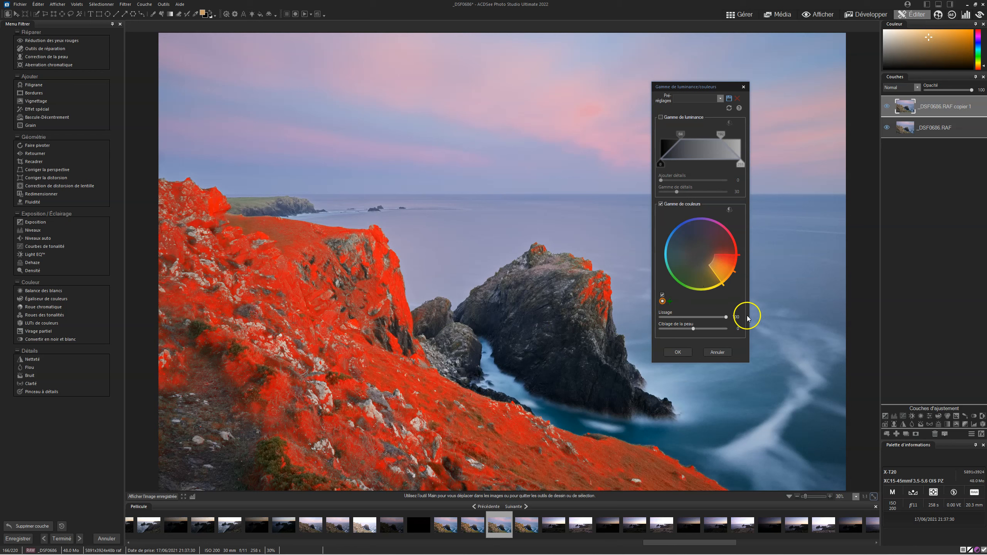
Enable Gamme de luminance, raise its lower limits to leave out the darkest tones and apply the selection
left_click(660, 117)
left_click_drag(721, 134, 694, 135)
left_click(681, 134)
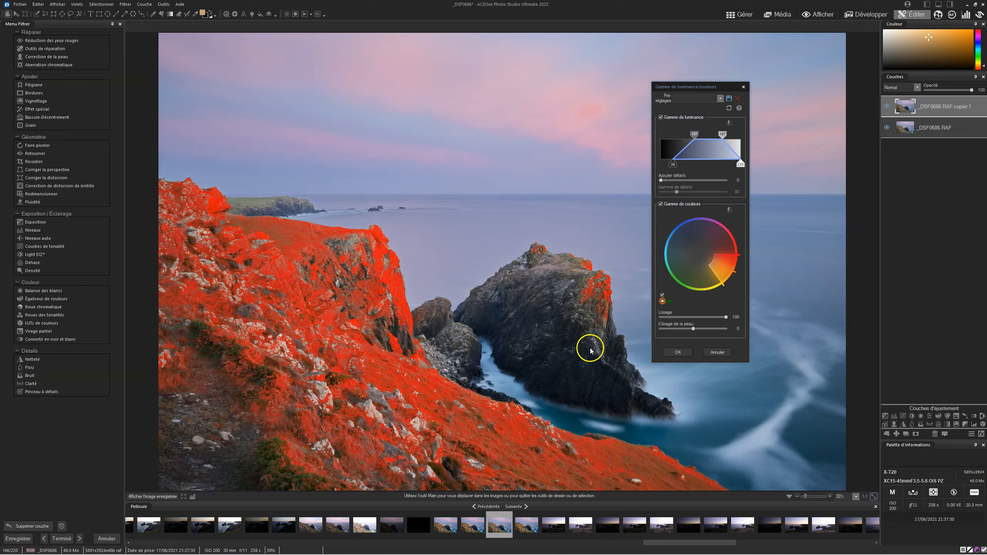
left_click(678, 352)
Add a Courbes adjustment layer on the selection, shape a contrast curve with darker shadows, and compare the photo with and without it
left_click(904, 419)
left_click(929, 358)
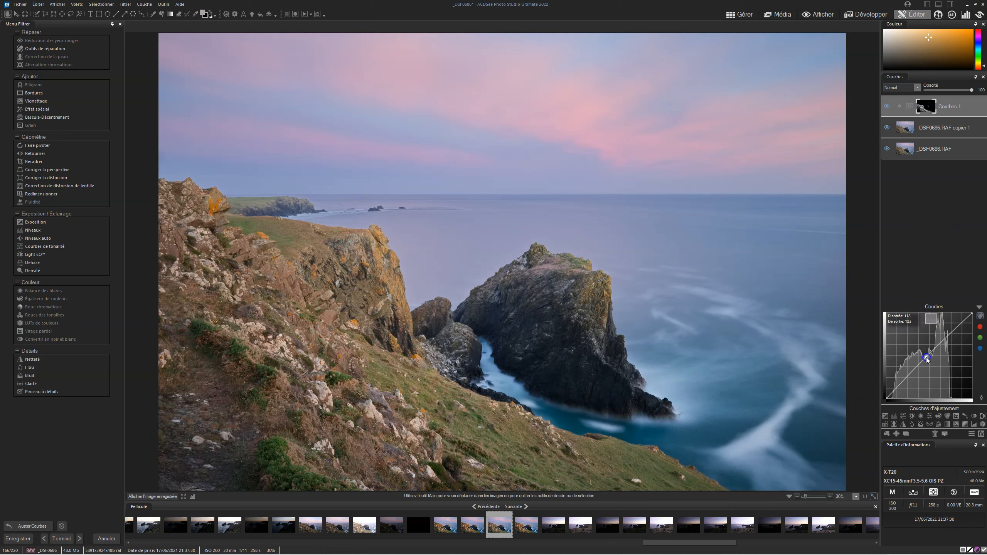
left_click(908, 377)
left_click_drag(908, 376, 912, 380)
left_click(888, 106)
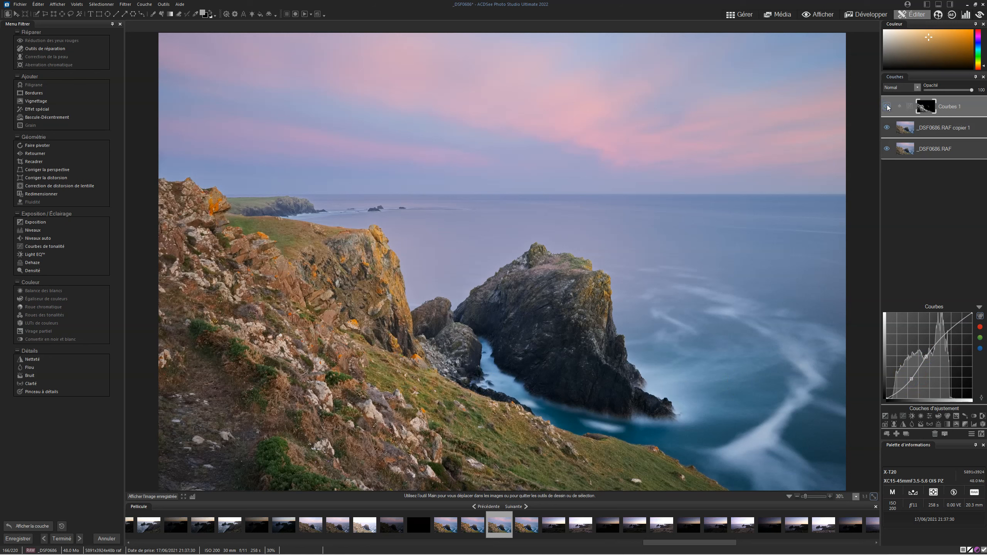
left_click(887, 106)
Raise the midtones of the red channel curve on the Courbes 1 layer to warm the rocks
left_click(980, 326)
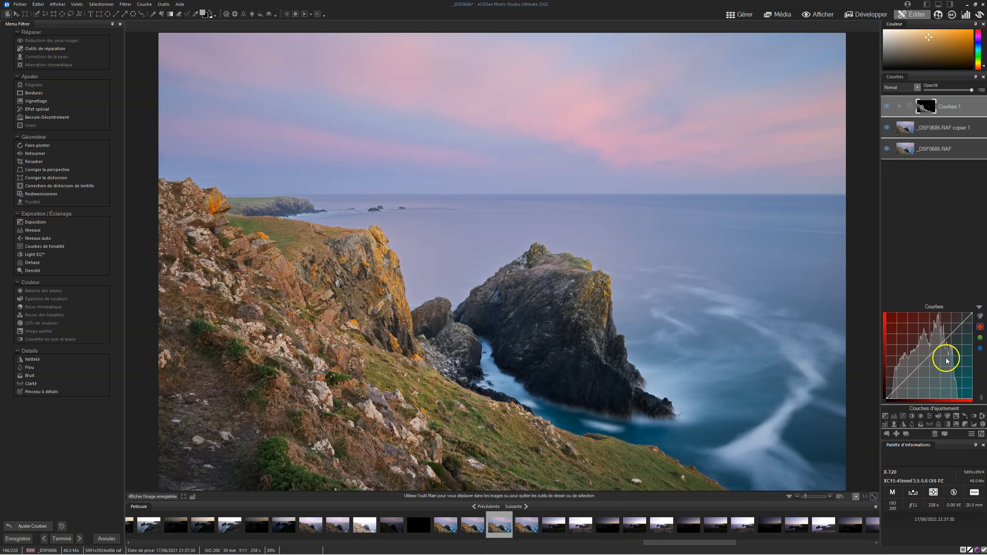
left_click(925, 362)
left_click_drag(926, 362, 922, 357)
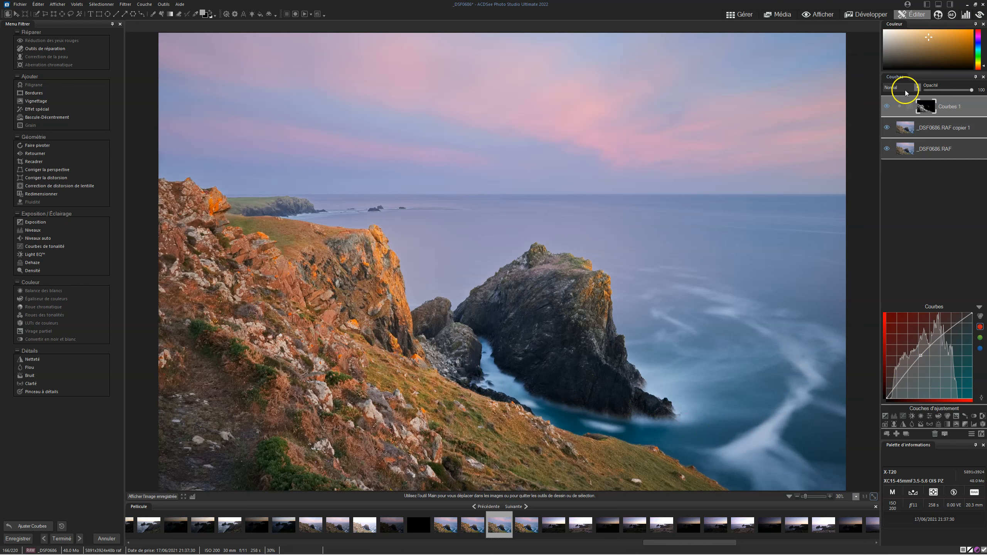
Try the Lumière forte blend mode on Courbes 1, switch it to Lumière douce and compare the photo with and without the layer
left_click(917, 88)
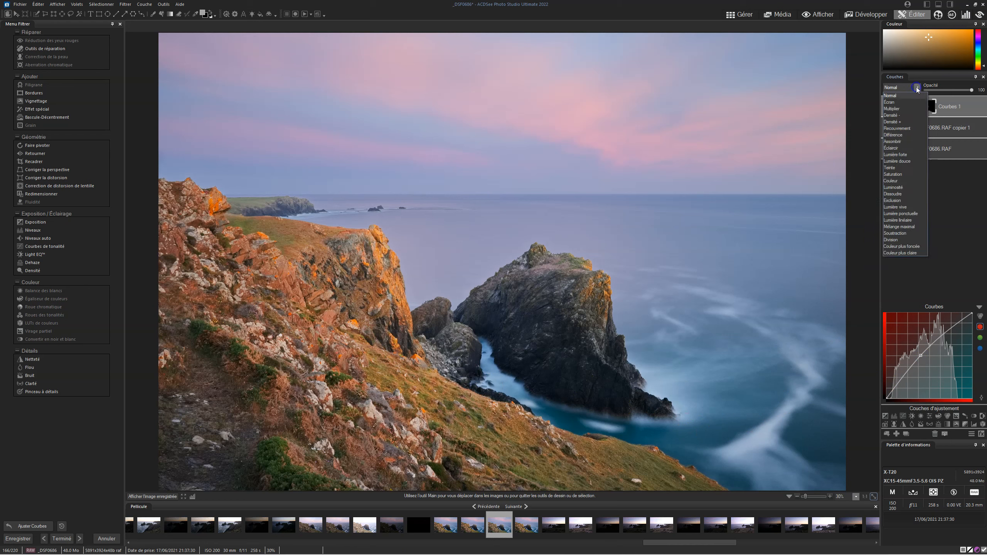
left_click(901, 155)
left_click_drag(918, 87, 905, 163)
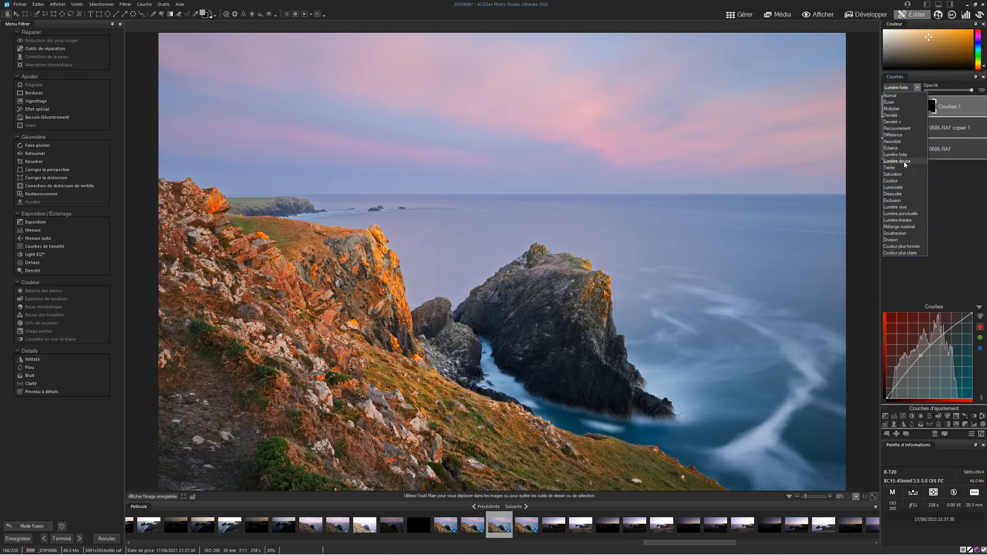
left_click(905, 162)
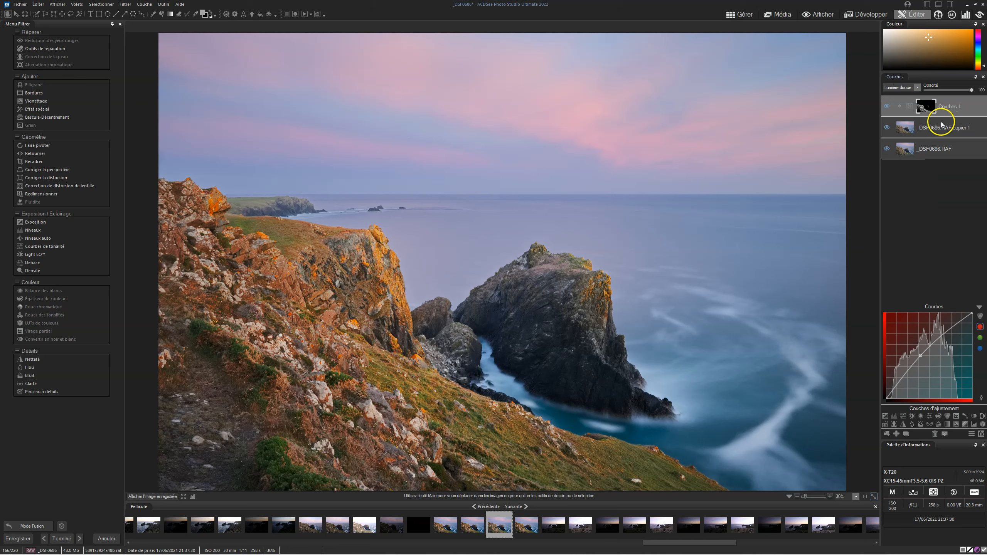
left_click(888, 106)
left_click(888, 106)
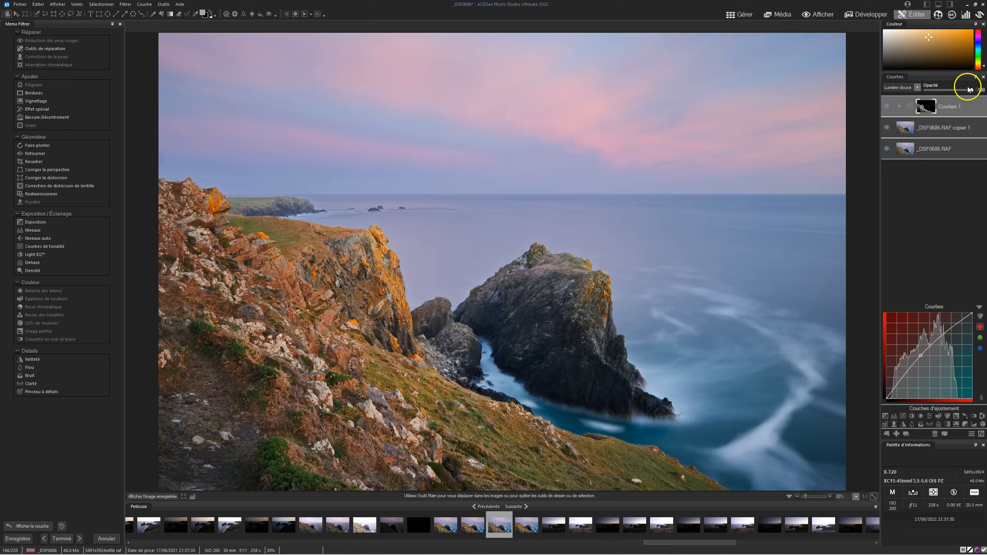
Lower the Courbes 1 layer's opacity to 51 and check the effect by toggling the layer's visibility
left_click_drag(972, 92, 950, 93)
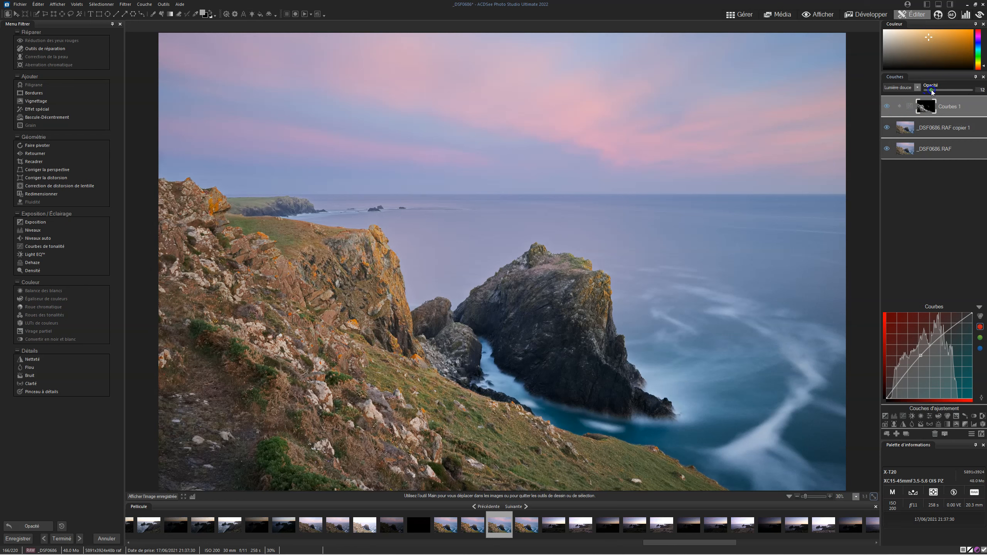
left_click_drag(939, 89, 949, 90)
left_click(888, 105)
Lower the midtones of the blue channel curve and restore the Courbes 1 layer's opacity to 100
left_click(980, 349)
left_click(930, 356)
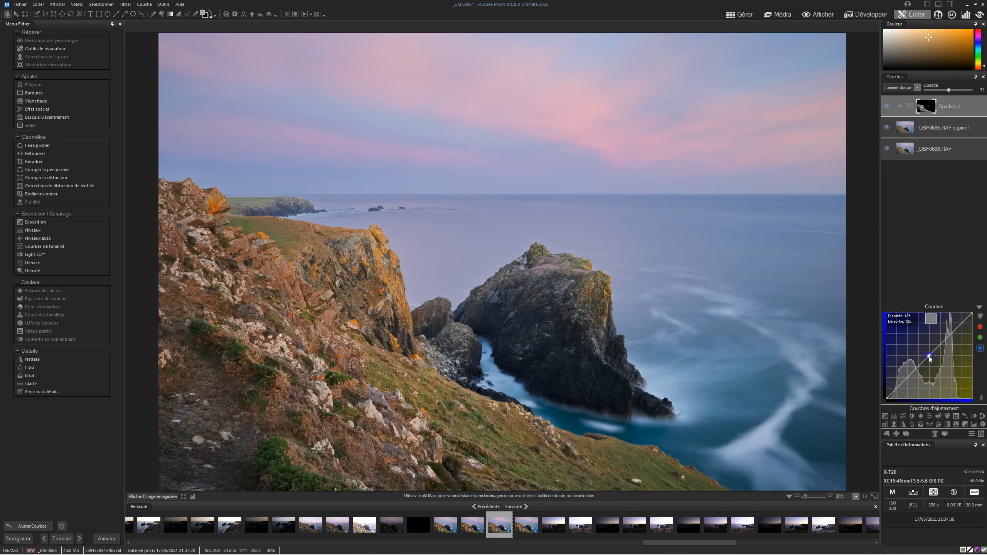
mouse_move(930, 357)
left_mouse_down()
mouse_move(940, 366)
mouse_move(935, 361)
left_mouse_up()
left_click(953, 90)
double_click(954, 90)
left_click_drag(936, 360, 935, 360)
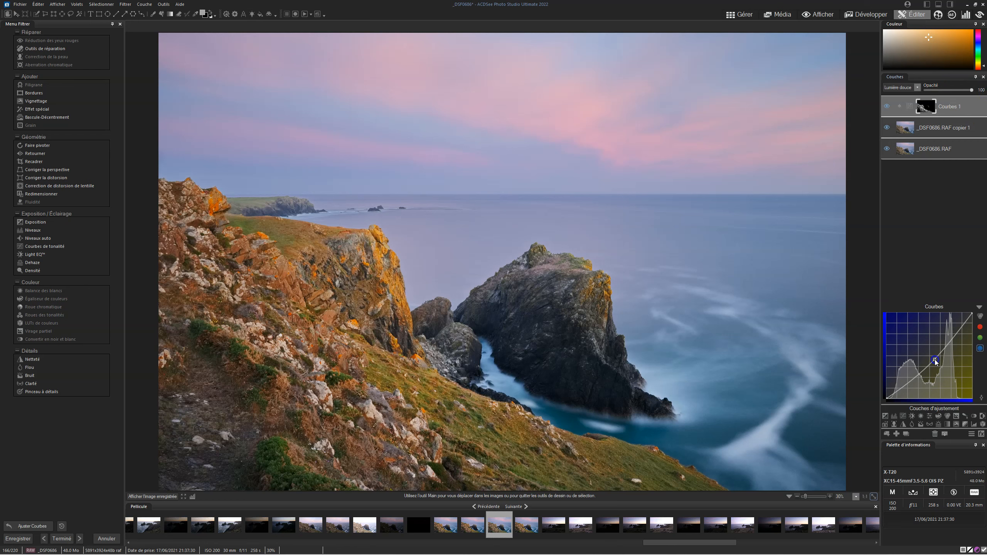
Slightly lower the green channel curve's midtones, reduce the Courbes 1 layer's opacity to 39 and compare the result
left_click(980, 338)
left_click_drag(930, 357, 932, 360)
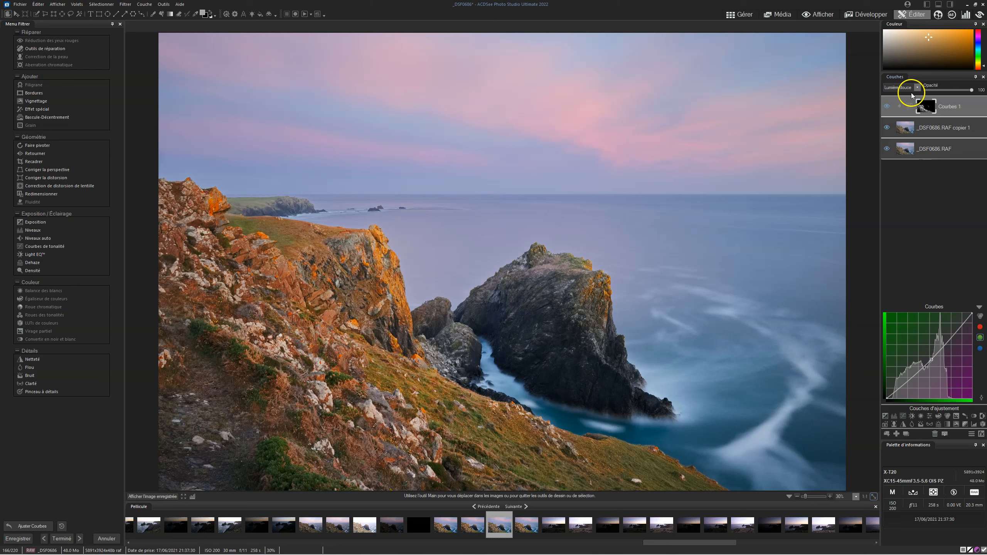
left_click(973, 92)
left_click_drag(973, 91, 924, 91)
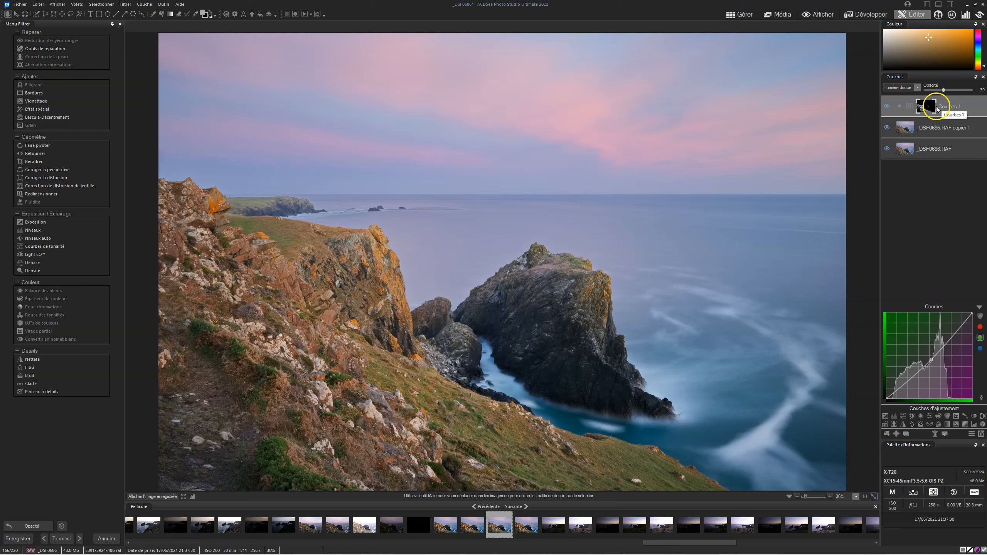
left_click(889, 106)
Look through the Courbes 1 layer's mask and layer commands, and delete the layer
left_click(972, 434)
right_click(927, 108)
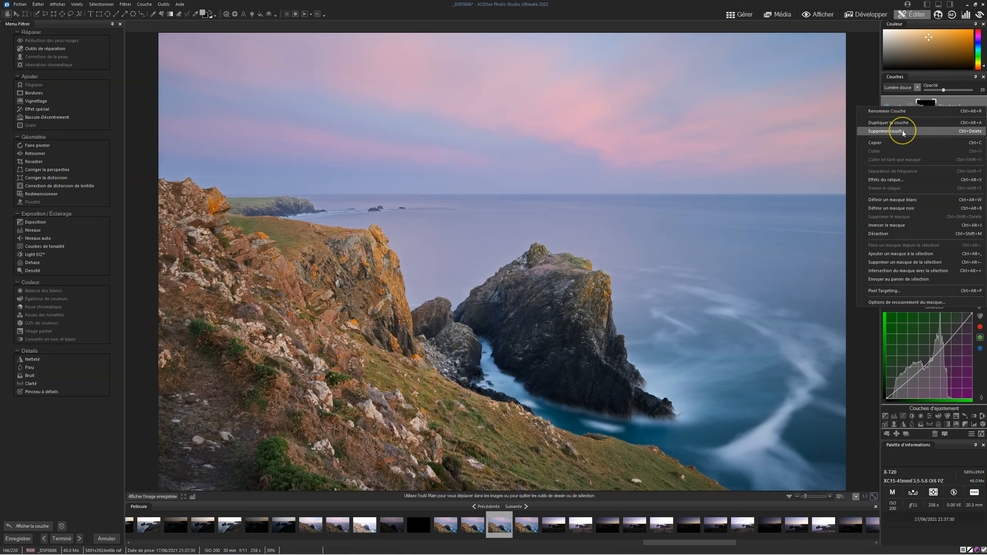
left_click(869, 96)
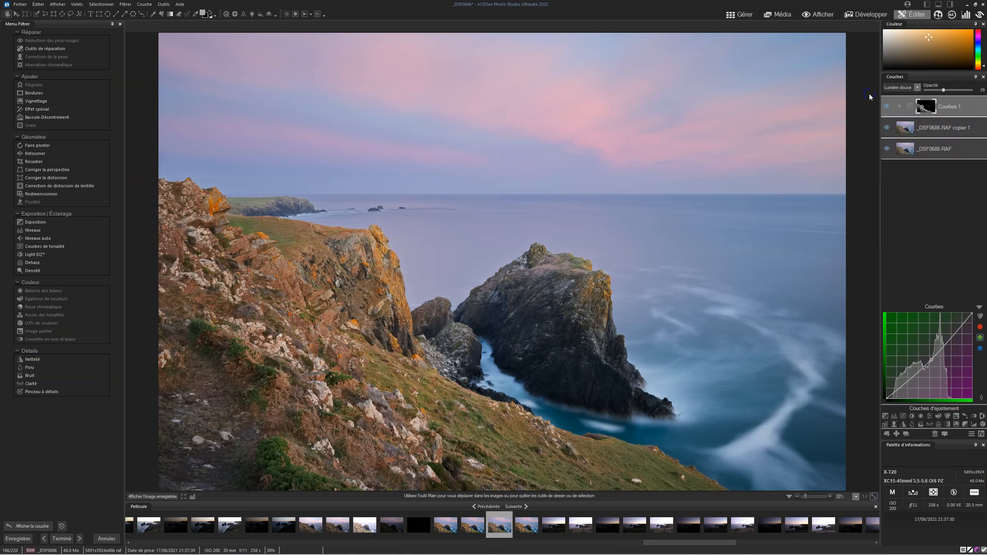
key("Delete")
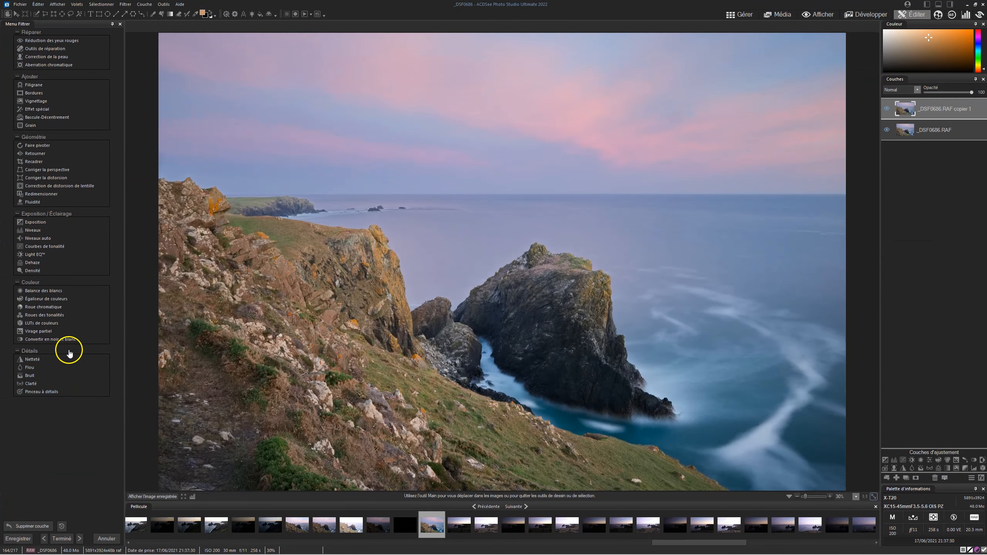
Start the Exposition filter with Exposition at 26 and display the Pixel Targeting mask over the photo
left_click(45, 221)
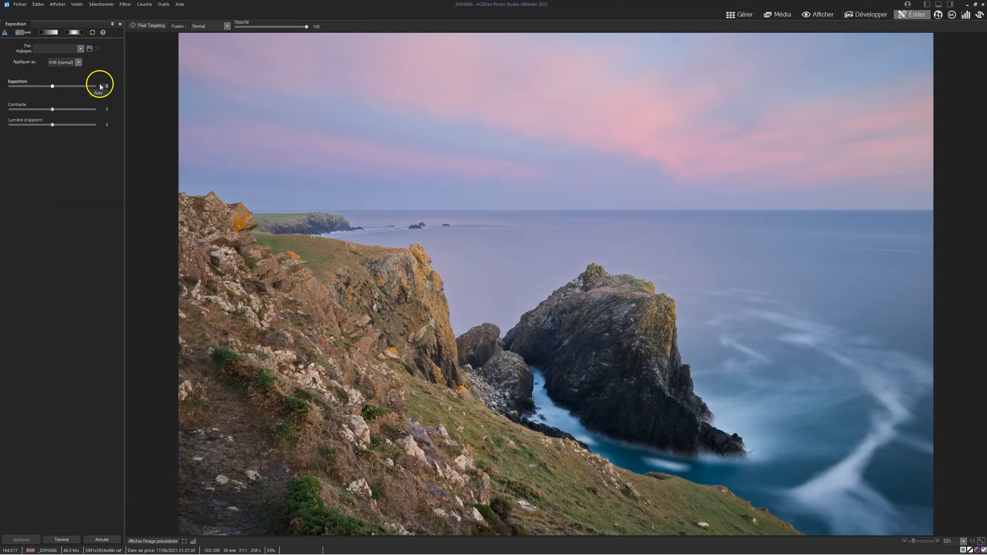
left_click_drag(54, 86, 63, 86)
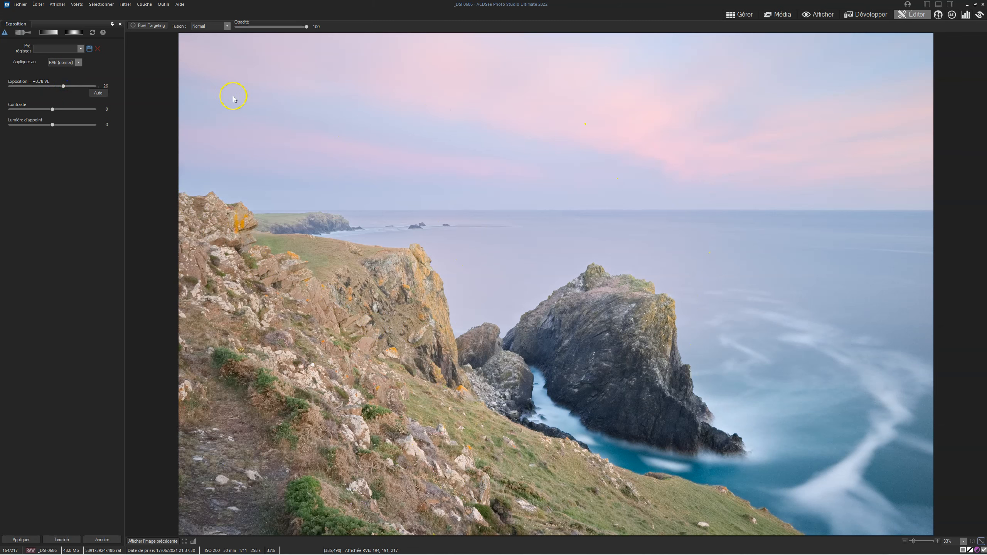
left_click(150, 28)
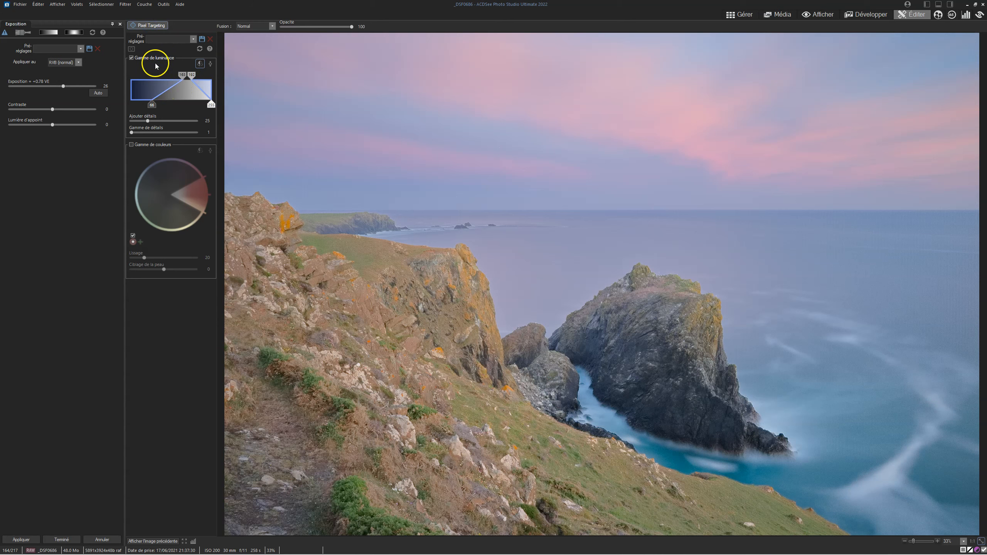
left_click(134, 50)
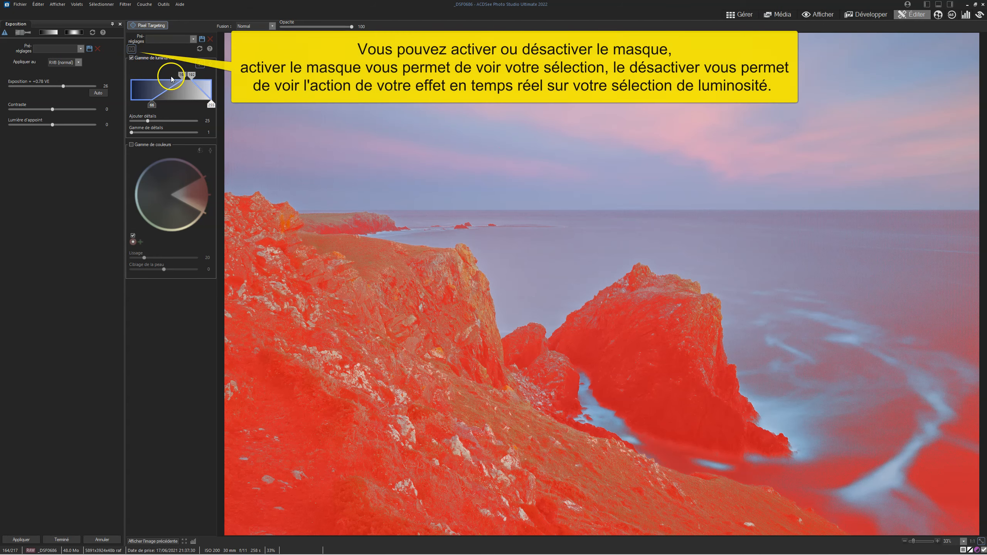
Shift the Gamme de luminance limits toward darker tones and set Ajouter détails to 0
mouse_move(182, 74)
left_mouse_down()
mouse_move(116, 69)
mouse_move(175, 74)
left_mouse_up()
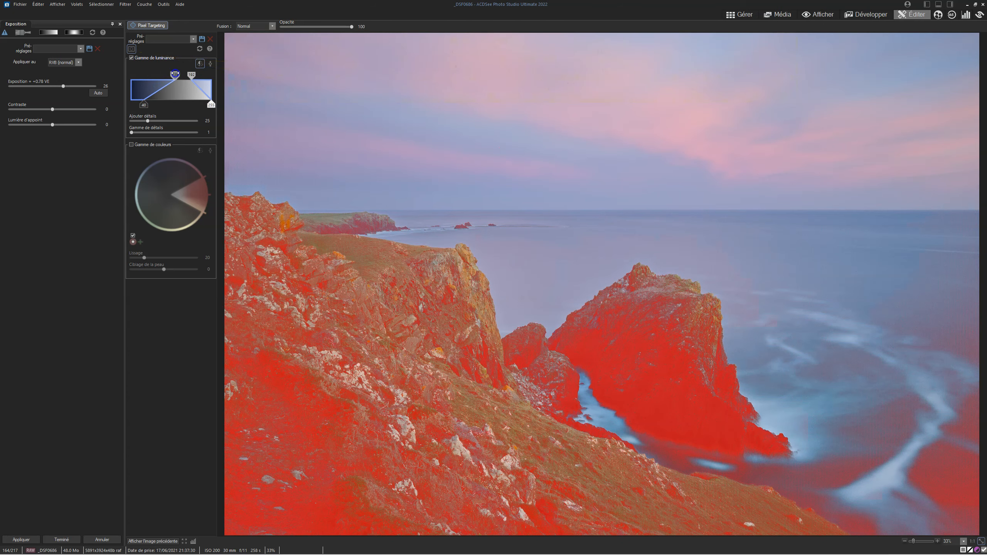
left_click(193, 74)
left_click_drag(191, 75, 188, 75)
left_click(206, 102)
left_click(147, 121)
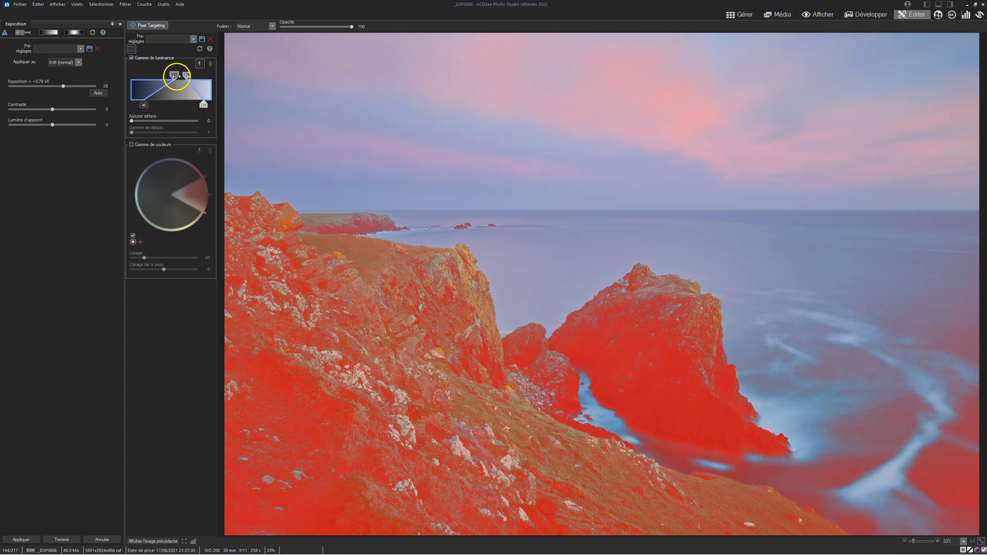
Invert the luminance range and raise its lower limit to leave out the darkest tones
left_click(200, 63)
left_click(201, 64)
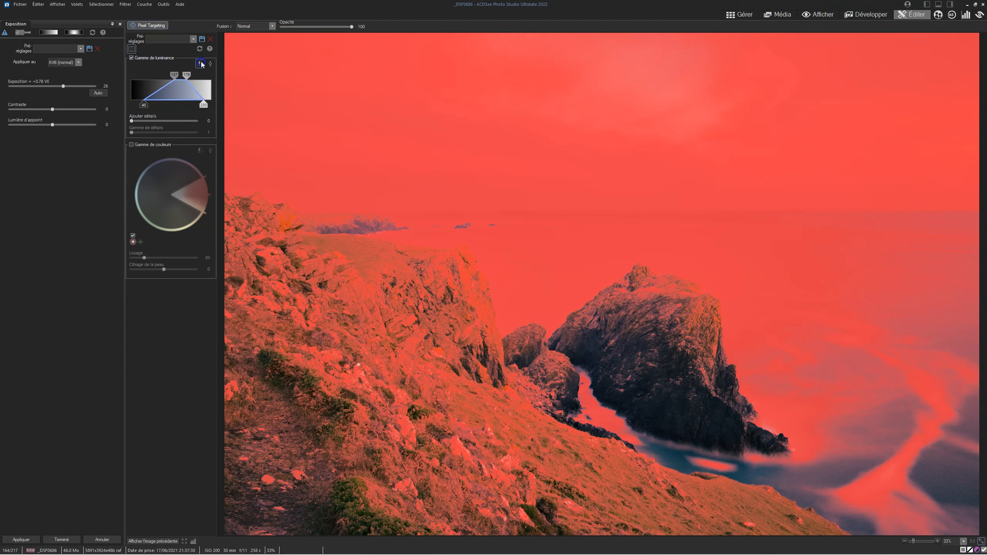
left_click(201, 63)
left_click_drag(174, 74, 168, 74)
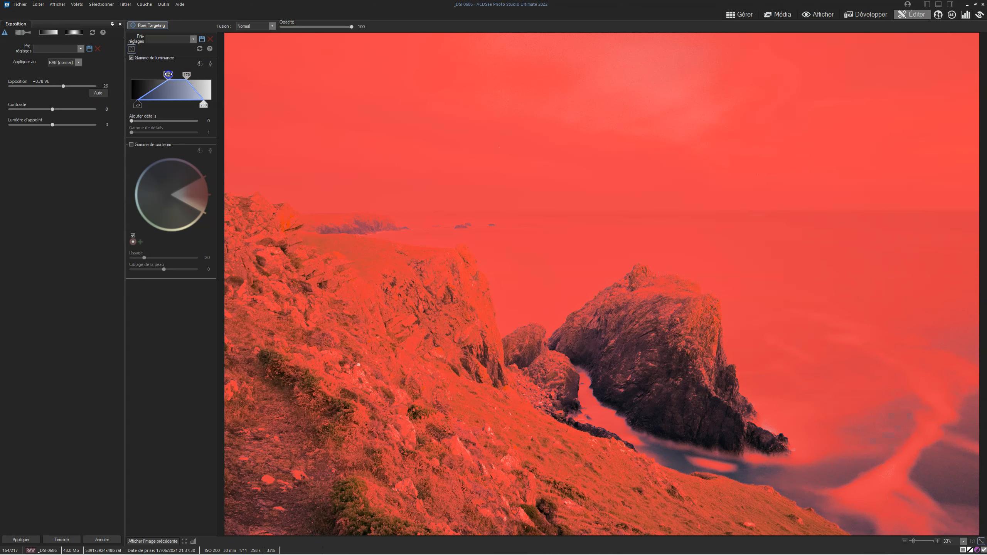
left_click_drag(139, 104, 162, 103)
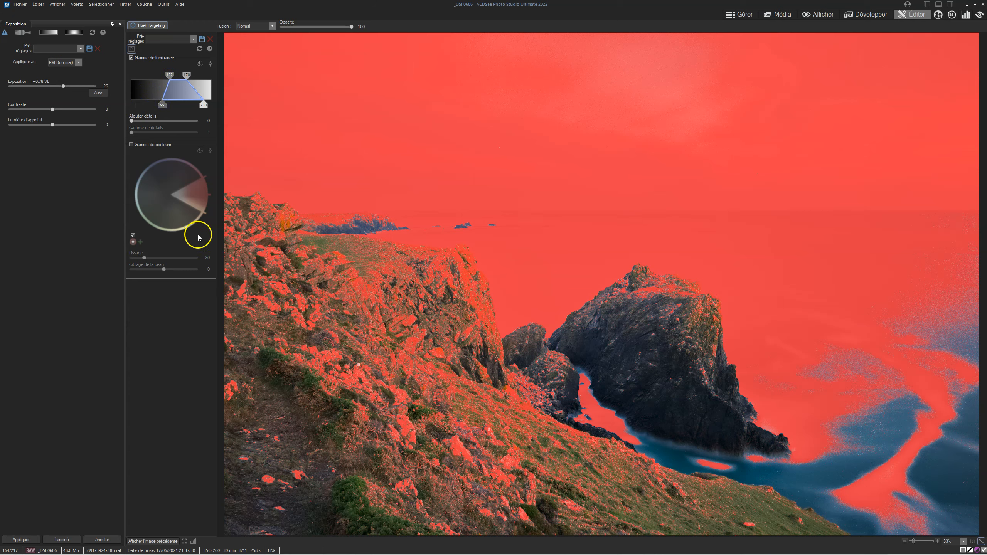
Hide the mask, raise Exposition to 36 and soften the luminance range's lower transition, checking it against the mask
left_click(131, 50)
mouse_move(65, 88)
left_mouse_down()
mouse_move(57, 87)
mouse_move(68, 86)
left_mouse_up()
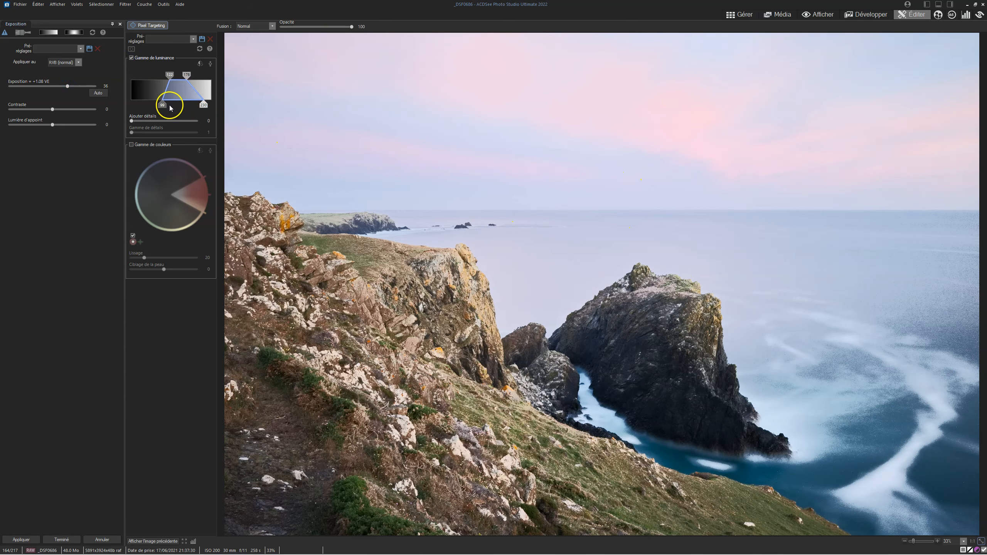
left_click_drag(157, 105, 142, 105)
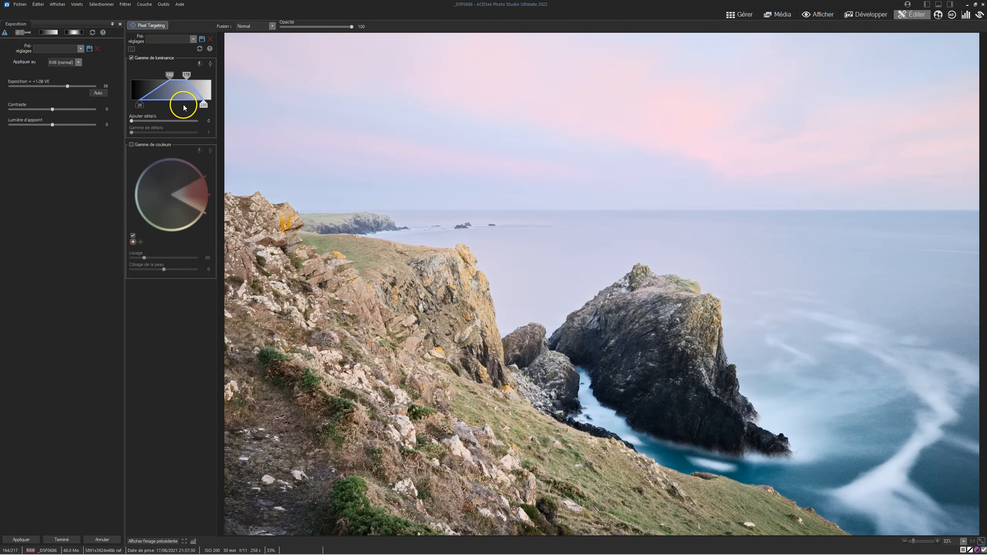
left_click(133, 49)
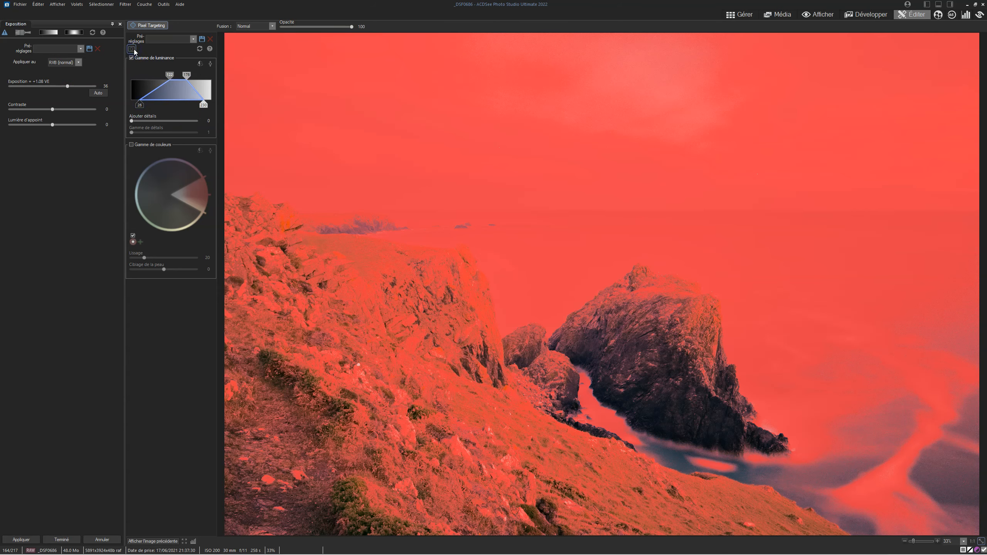
left_click(132, 49)
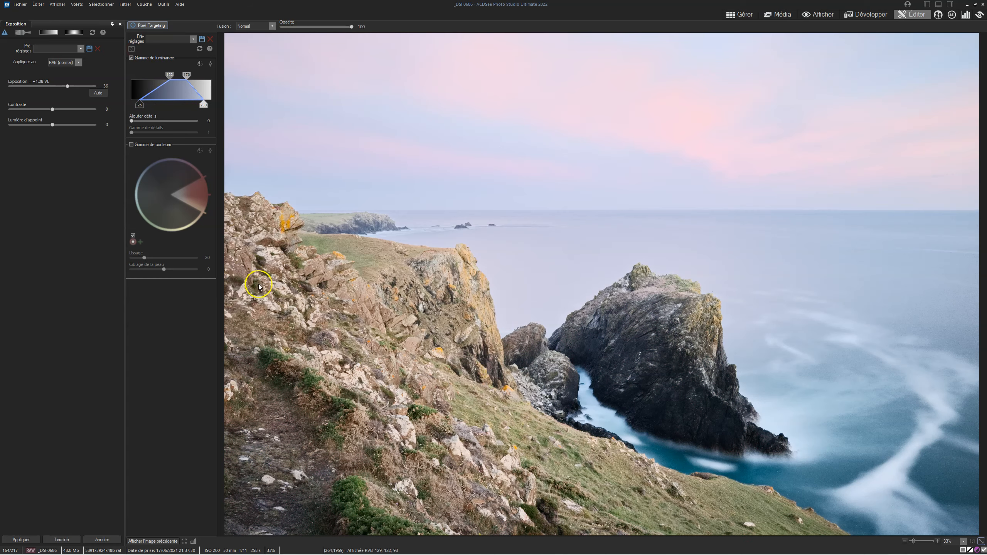
Set Exposition to 8, Contraste to 31 and Lumière d'appoint to 21, and check the targeted area with the mask
mouse_move(67, 86)
left_mouse_down()
mouse_move(38, 87)
mouse_move(57, 87)
left_mouse_up()
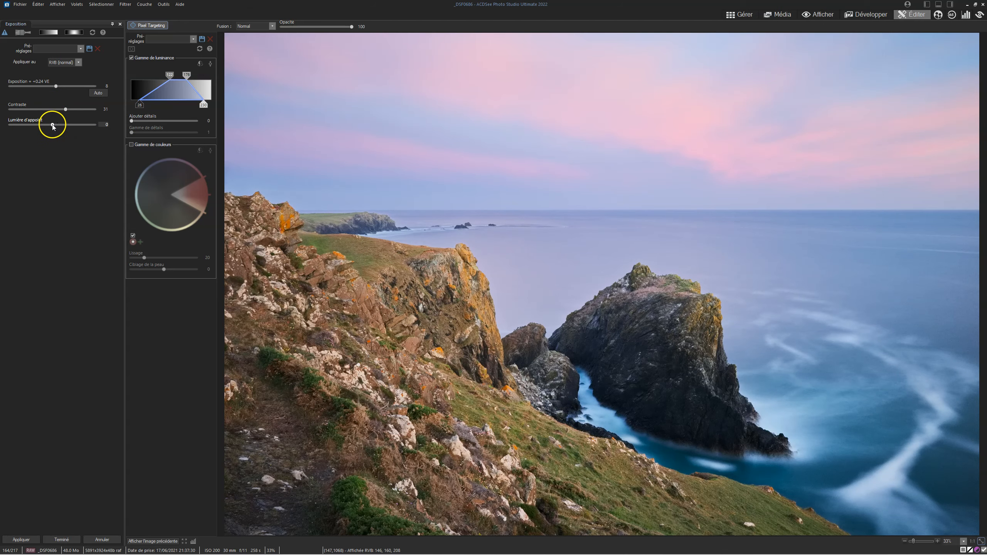
left_click_drag(47, 125, 61, 125)
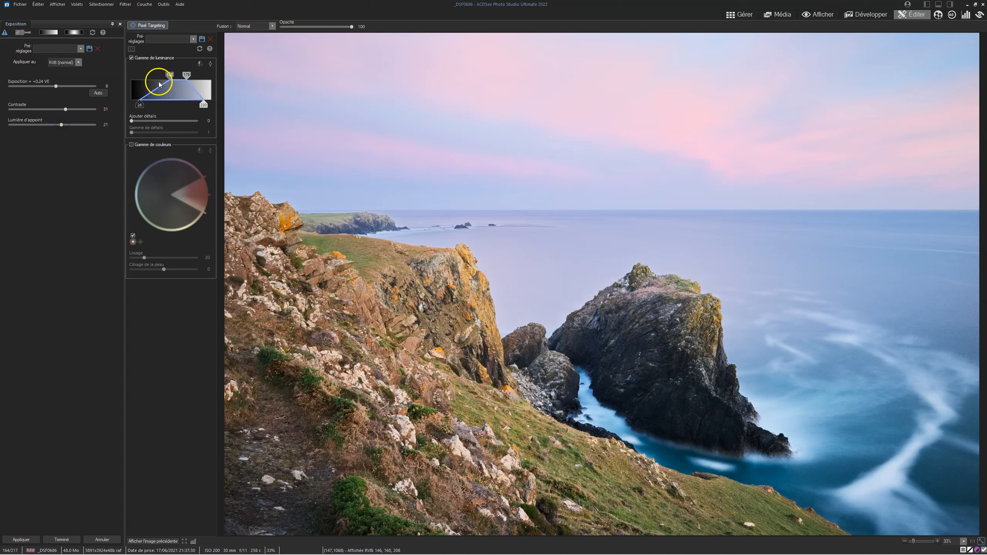
left_click(132, 48)
left_click(132, 49)
Reshape the luminance range so it spans from the darkest to the brightest tones, and disable Gamme de luminance
left_click_drag(186, 75, 167, 74)
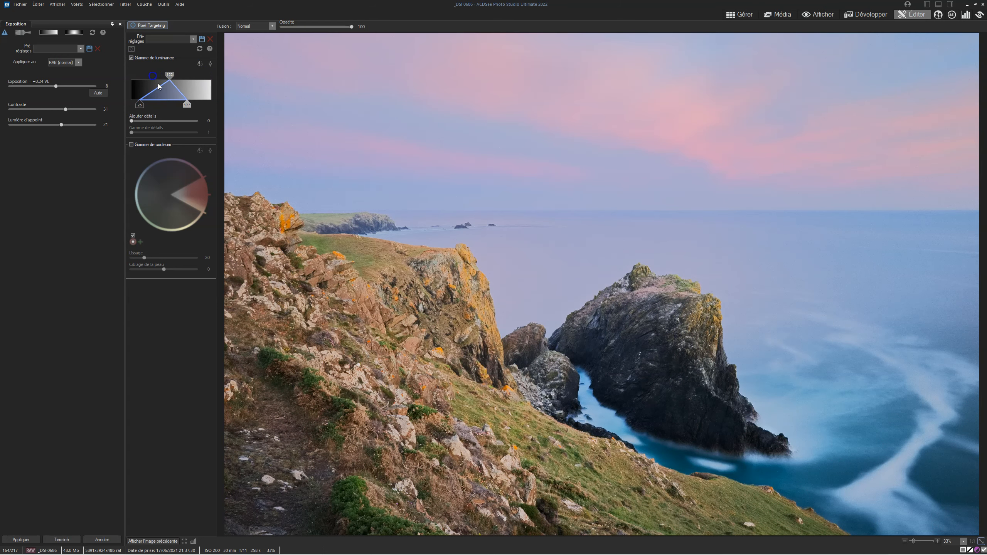
left_click_drag(168, 74, 202, 102)
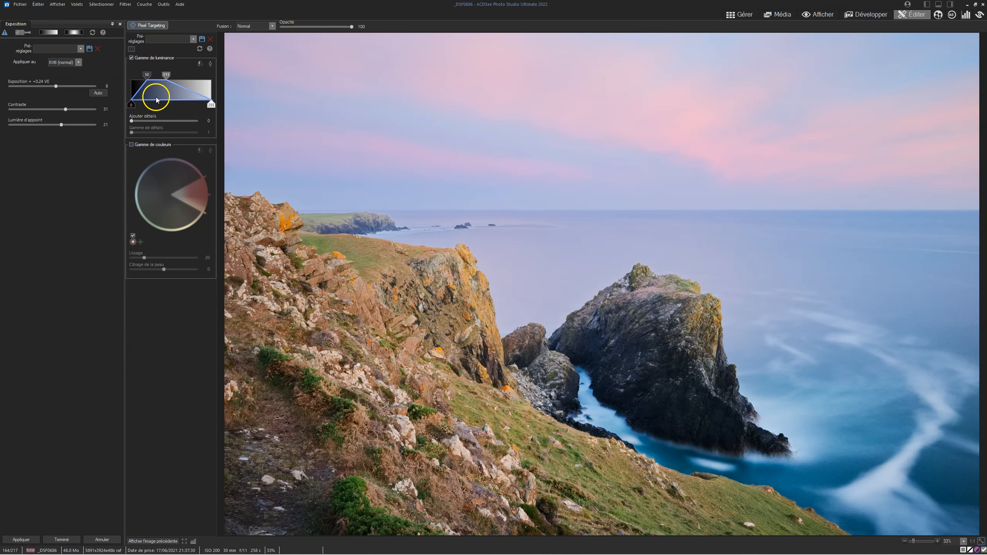
left_click(132, 58)
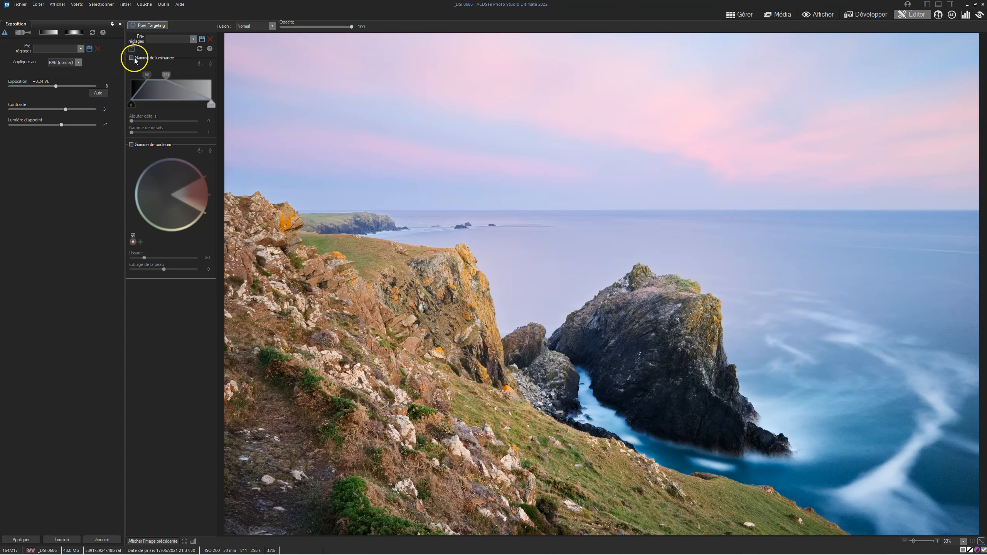
Enable Gamme de couleurs, target the green-to-orange hues with Lissage at 100, and check the coverage with the mask
left_click(131, 145)
left_click_drag(200, 194, 170, 230)
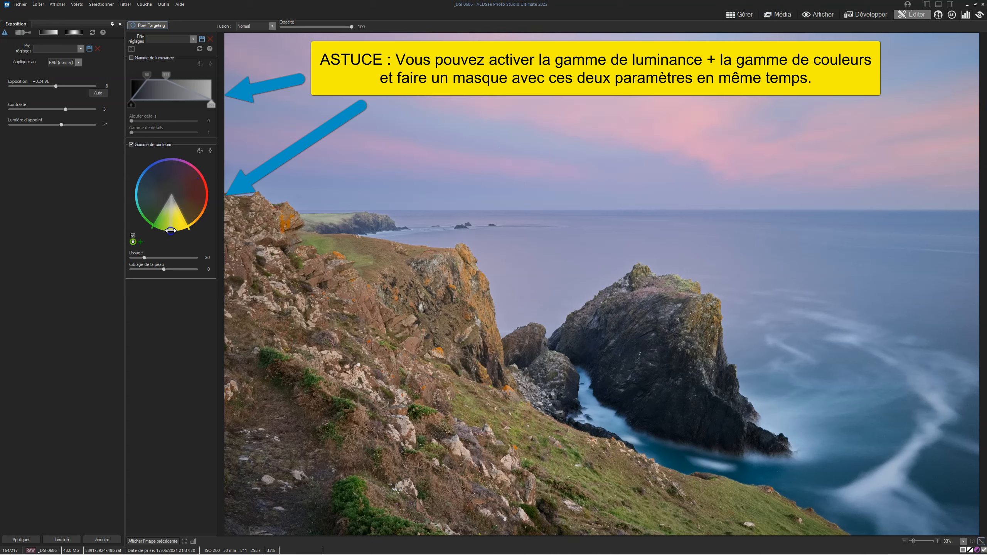
left_click(131, 49)
left_click_drag(170, 229, 211, 200)
left_click_drag(144, 258, 202, 258)
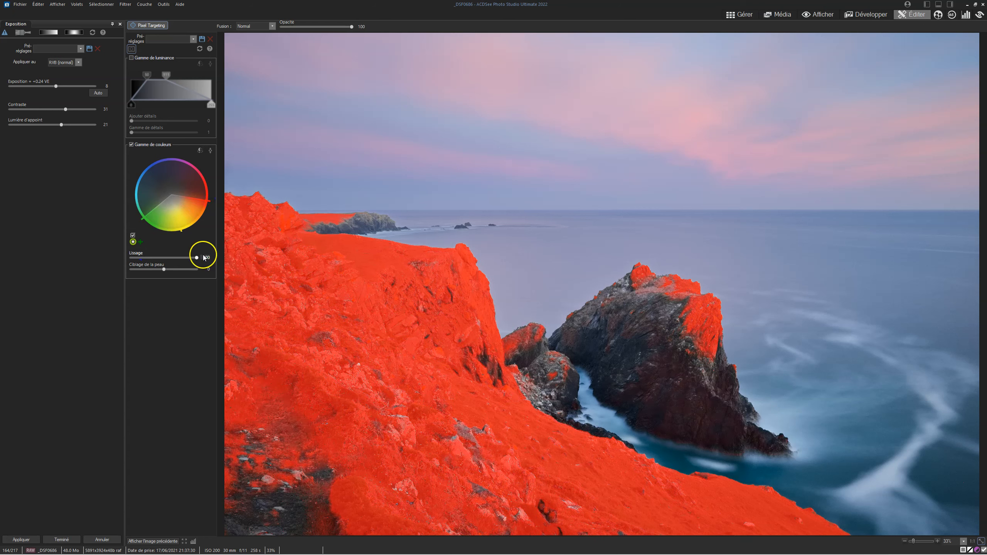
left_click(132, 50)
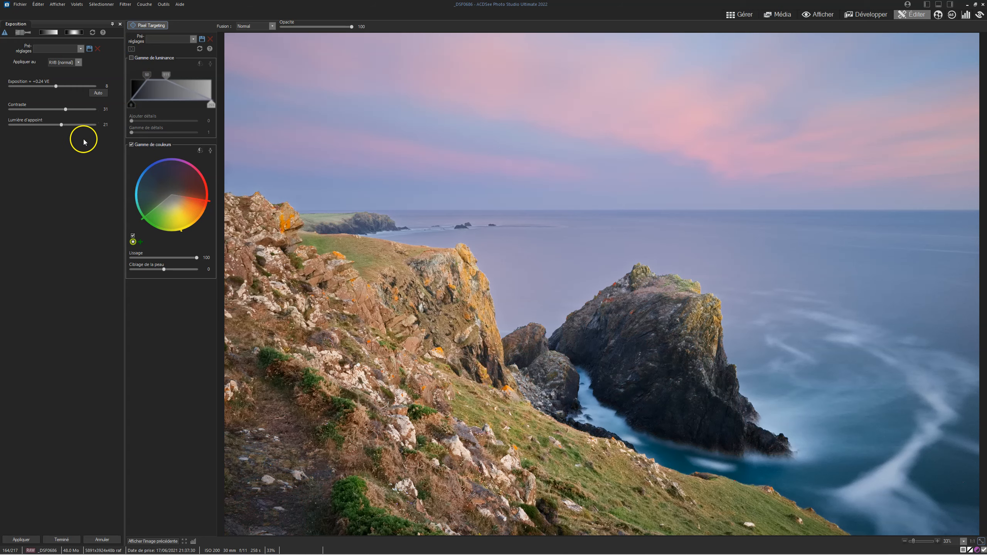
Set Contraste to 25, Exposition to -8 and Lumière d'appoint to -11 for the targeted colors
left_click_drag(65, 110, 70, 108)
left_click(58, 87)
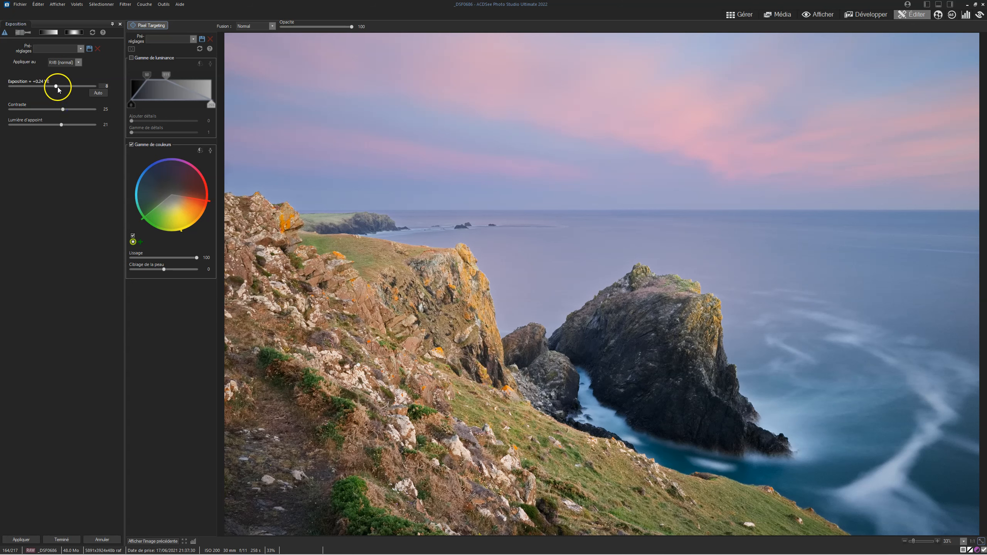
left_click_drag(56, 87, 52, 86)
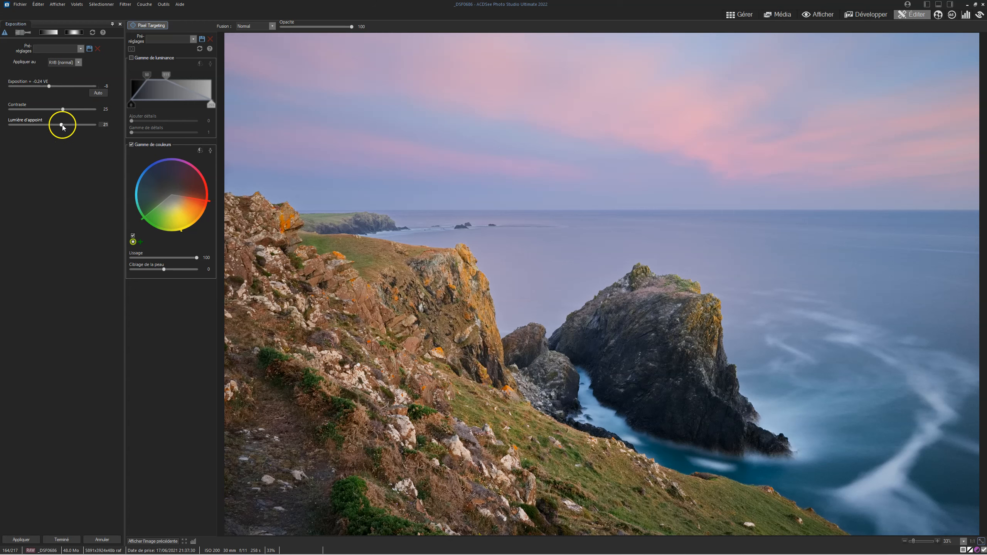
left_click_drag(63, 125, 49, 127)
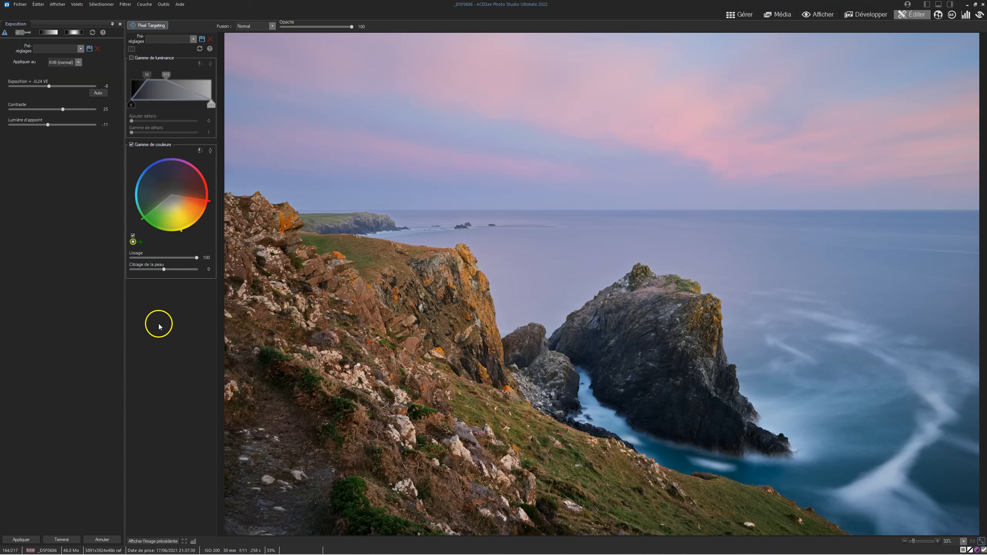
Check the Appliquer au channel options and discard the Exposition filter's changes
left_click(74, 63)
left_click(79, 62)
left_click(109, 540)
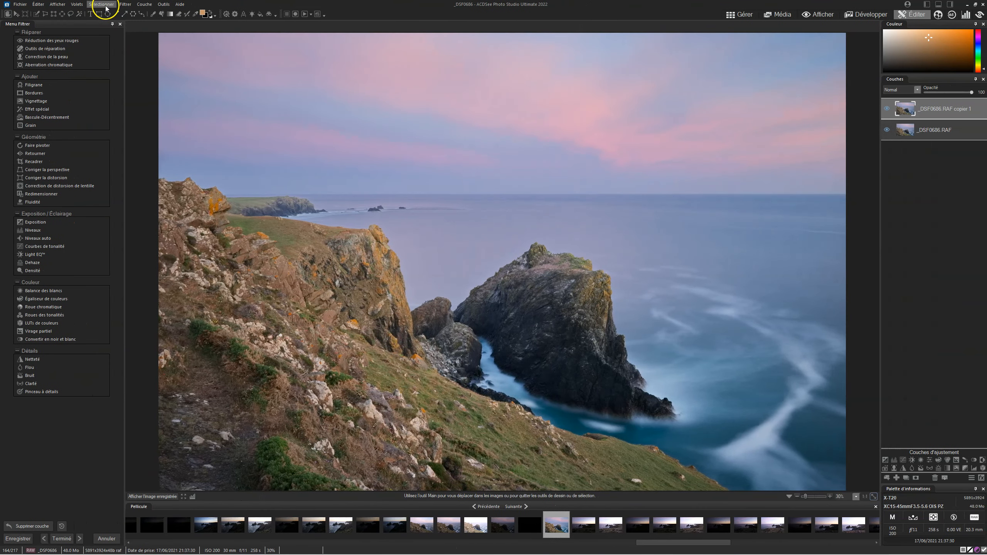
Open Sélection des canaux for the copied photo layer and move the dialog higher over the image
left_click(102, 5)
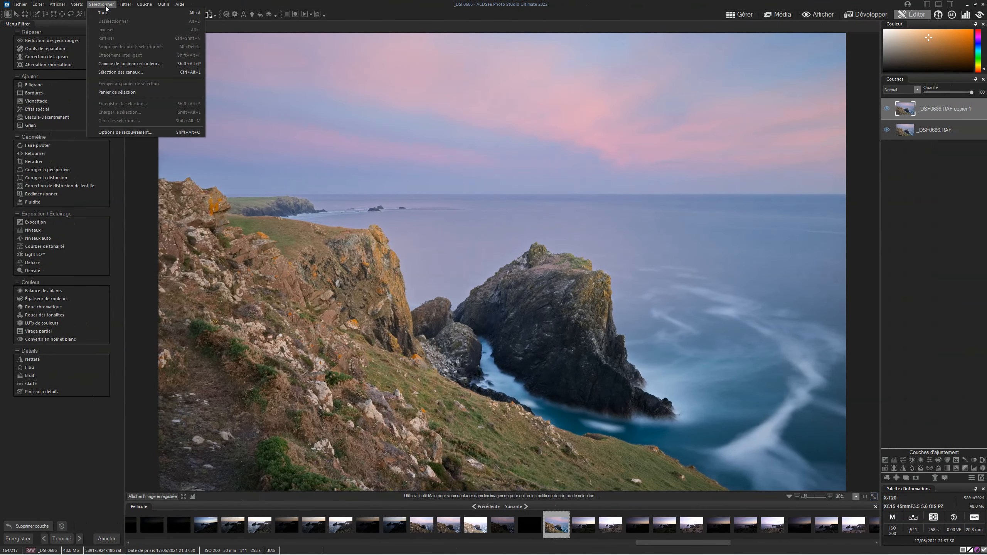
left_click(117, 72)
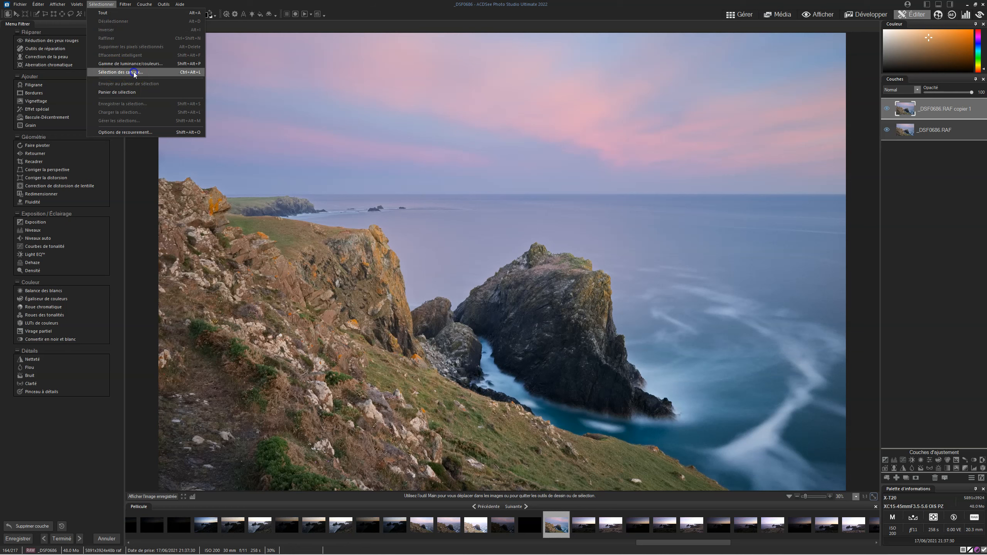
left_click(134, 73)
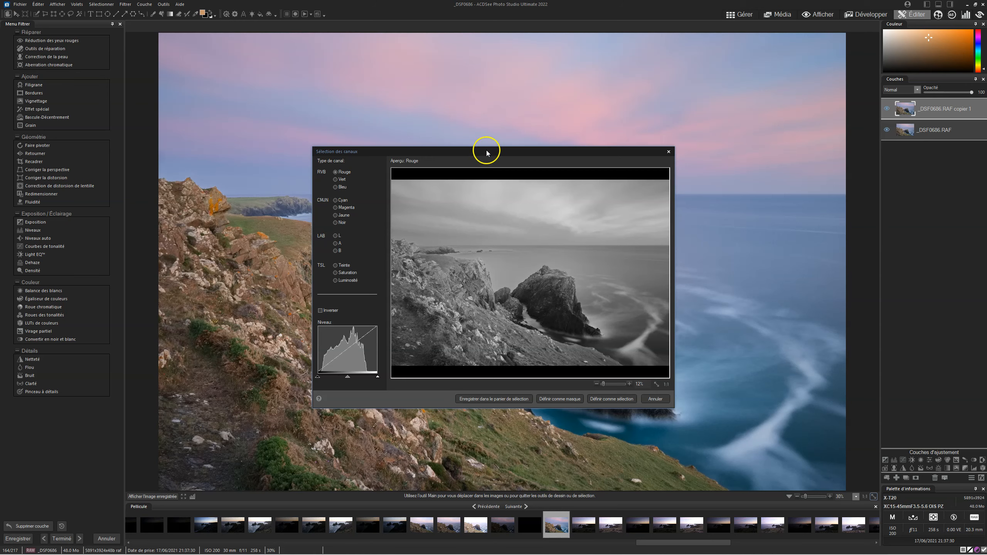
left_click_drag(486, 152, 500, 113)
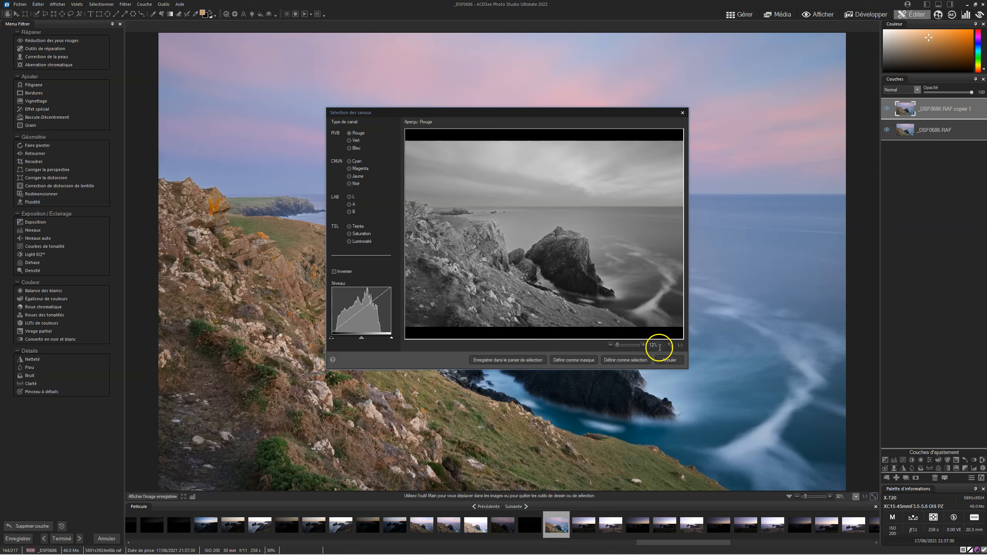
Inspect the rock texture in the Rouge channel preview at 1:1, and fit the whole image back in the preview
left_click(680, 345)
left_click_drag(639, 269, 579, 210)
left_click_drag(624, 270, 520, 203)
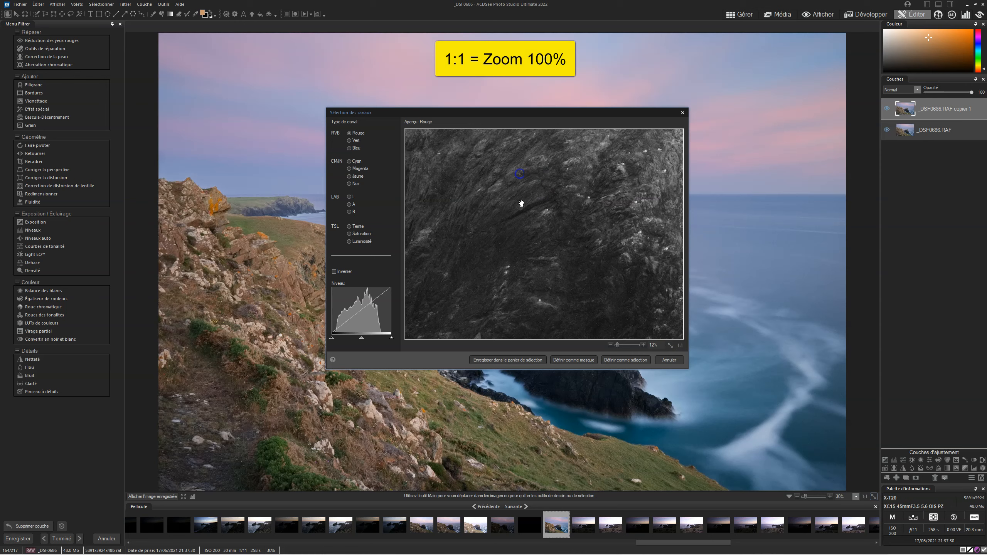
left_click_drag(571, 269, 484, 212)
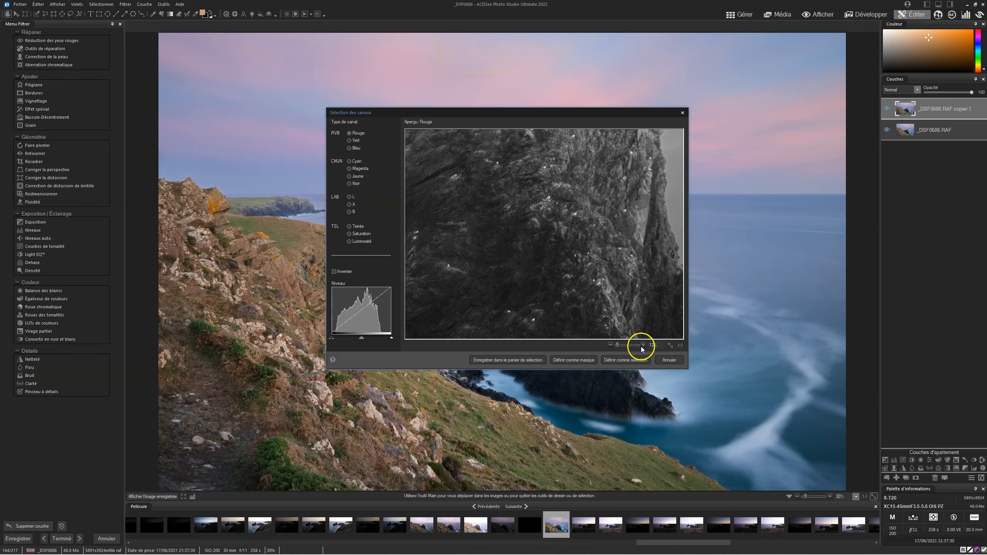
left_click(624, 345)
left_click(671, 344)
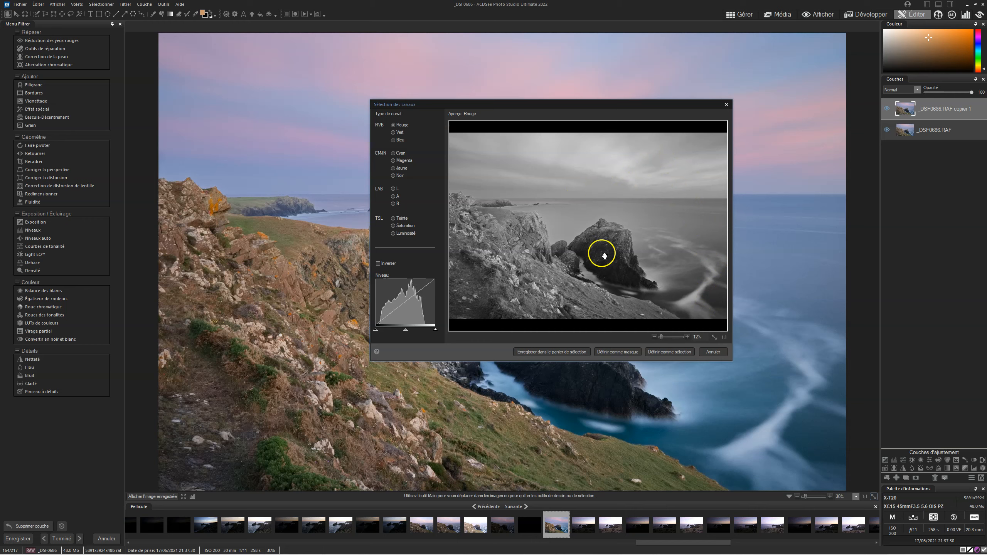
Compare the previews of the RVB channels Rouge, Vert and Bleu
left_click(393, 126)
left_click(394, 133)
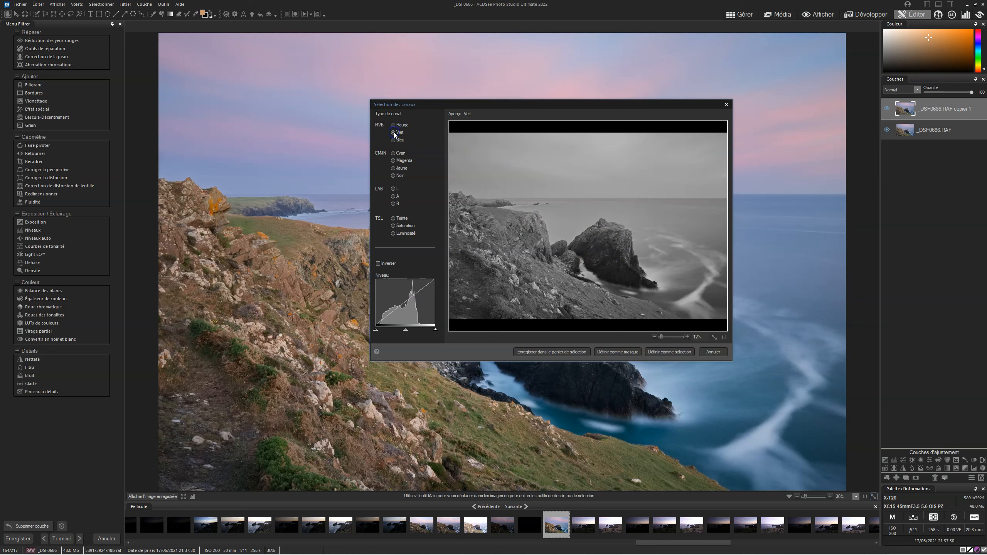
left_click(393, 127)
left_click(392, 133)
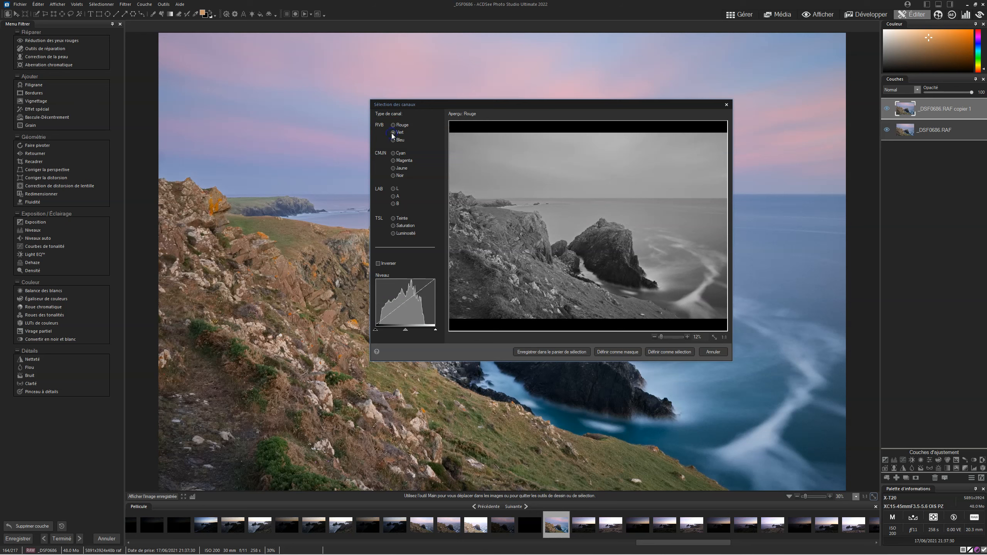
left_click(393, 140)
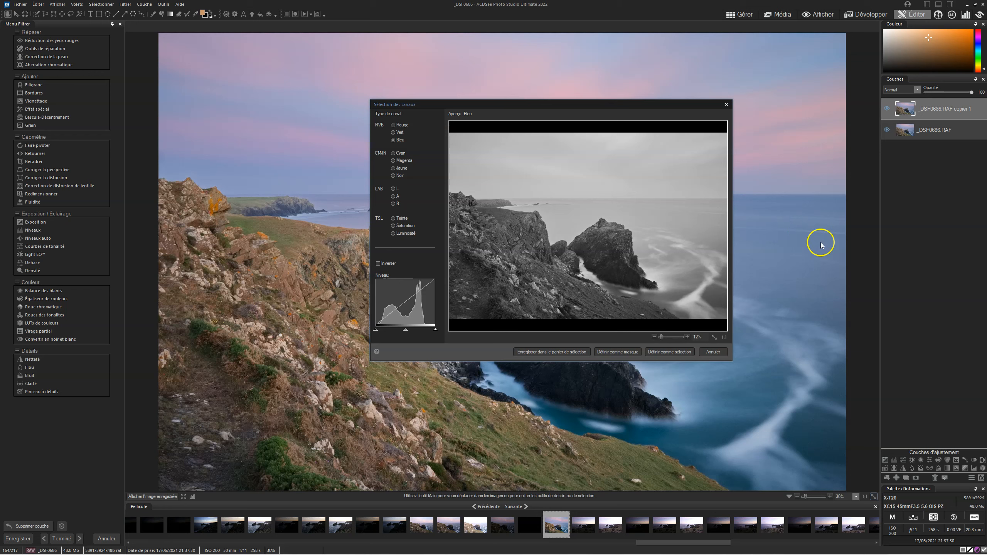
Compare the previews of the CMJN channels Cyan, Magenta, Jaune and Noir
left_click(393, 153)
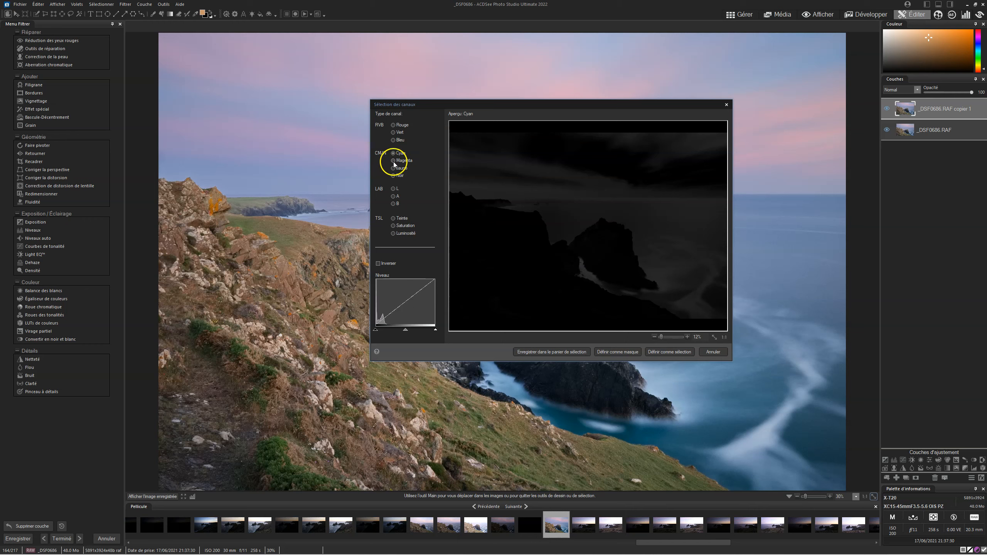
left_click(393, 161)
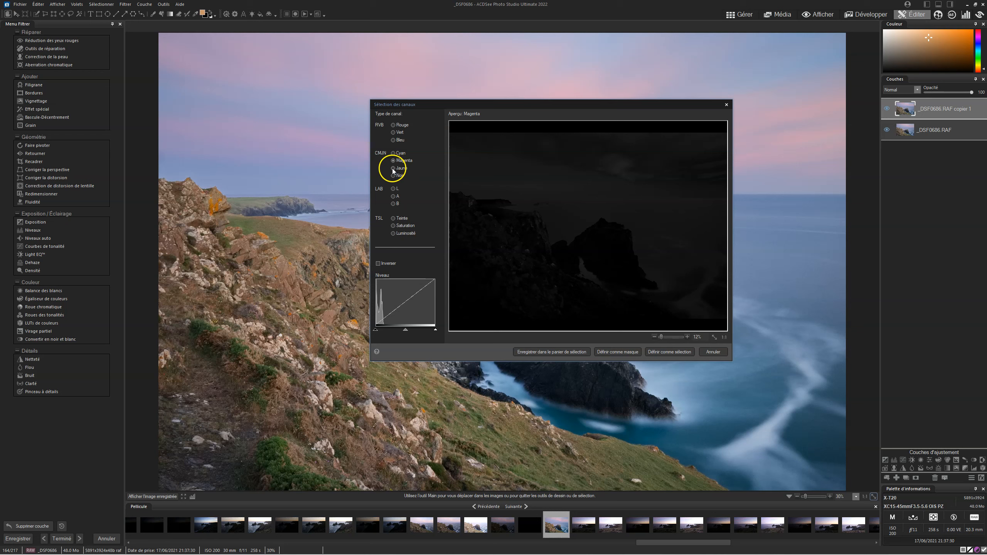
left_click(393, 169)
left_click(394, 176)
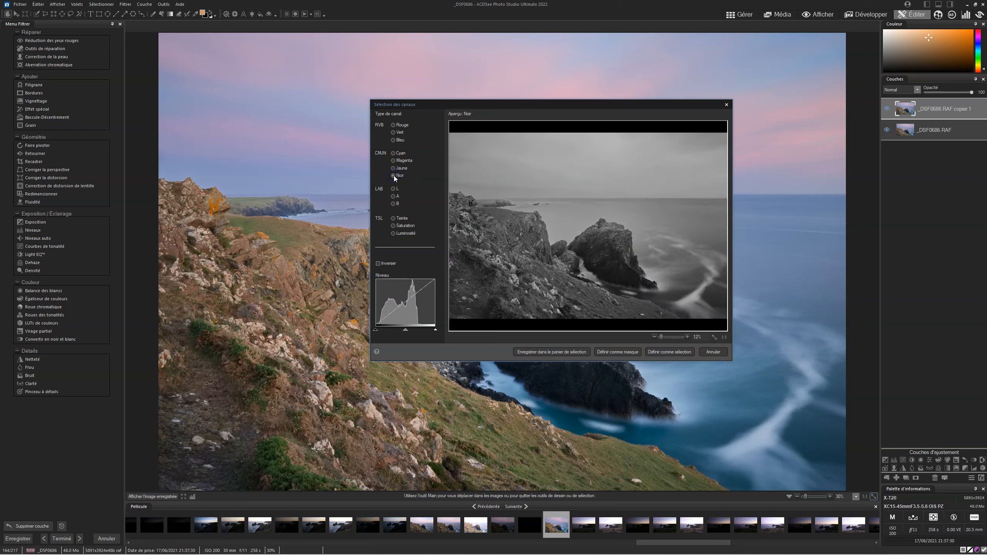
Compare the previews of the LAB channels L, A and B and the TSL channels Teinte, Saturation and Luminosité
left_click(394, 189)
left_click(394, 196)
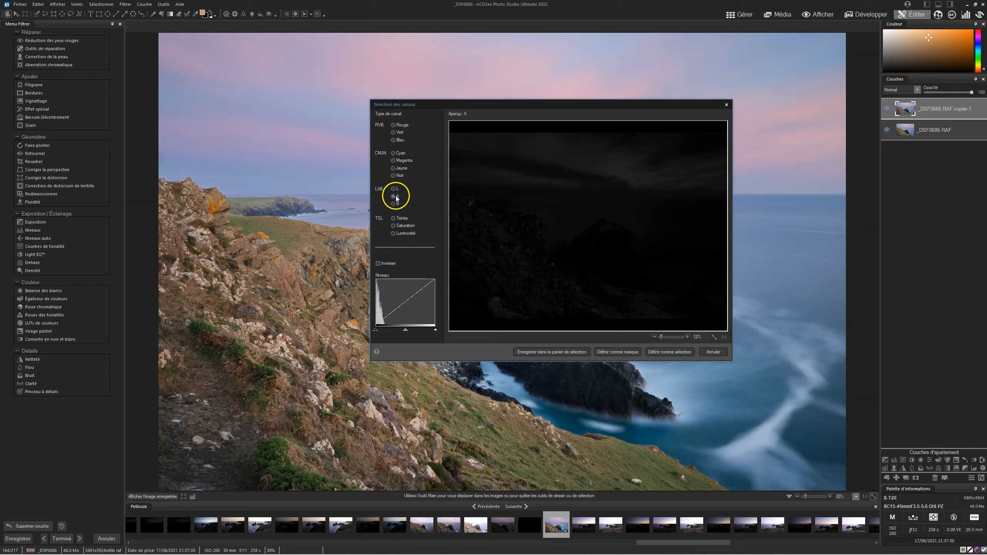
left_click(393, 204)
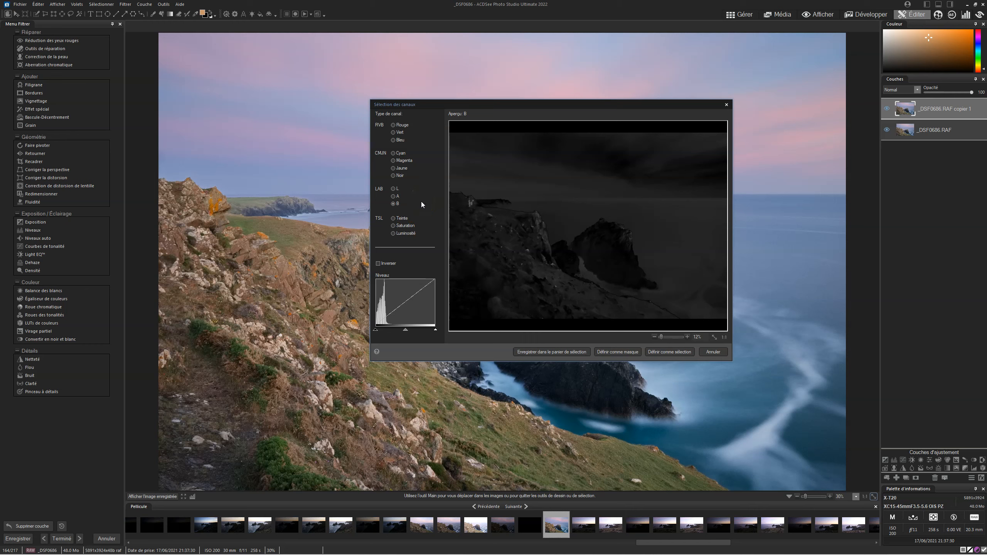
left_click(393, 218)
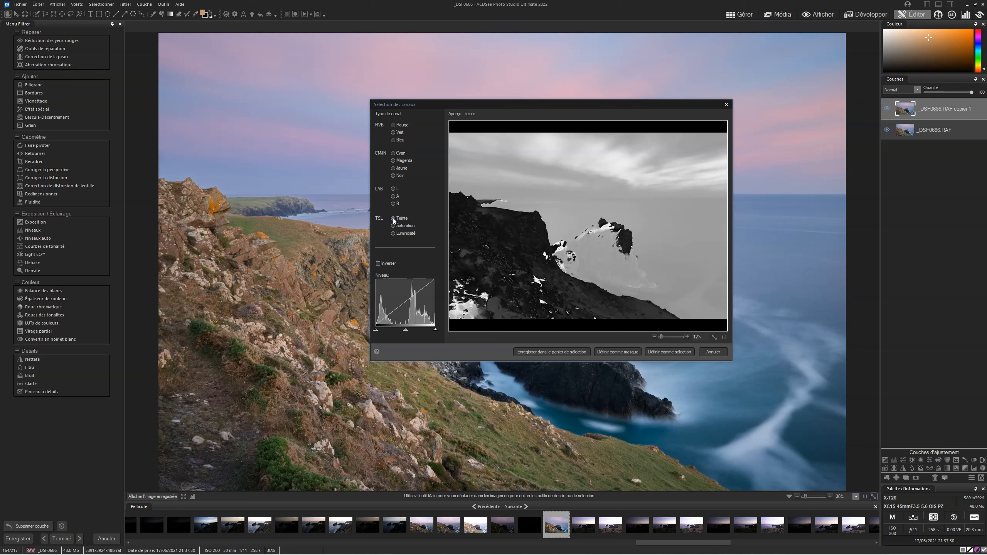
left_click(393, 227)
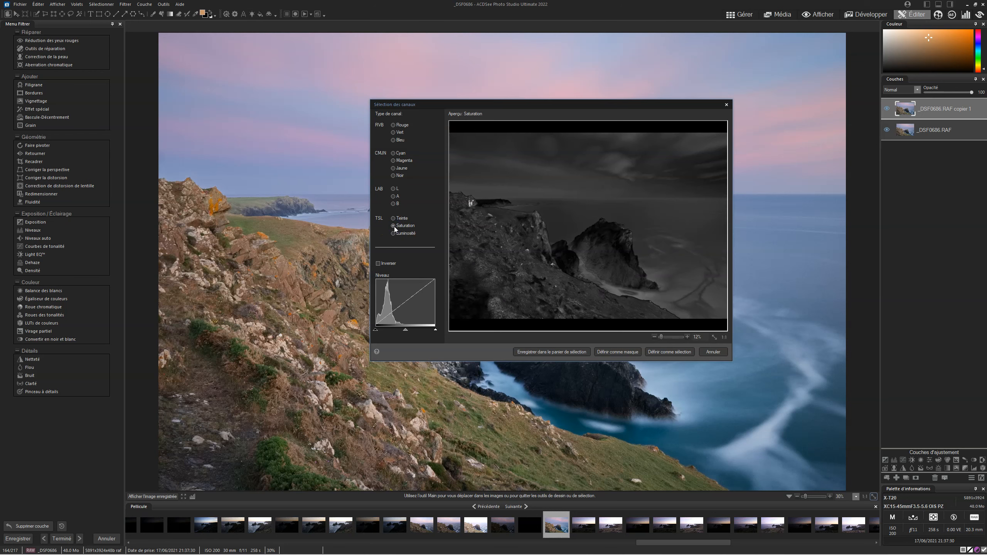
left_click(393, 233)
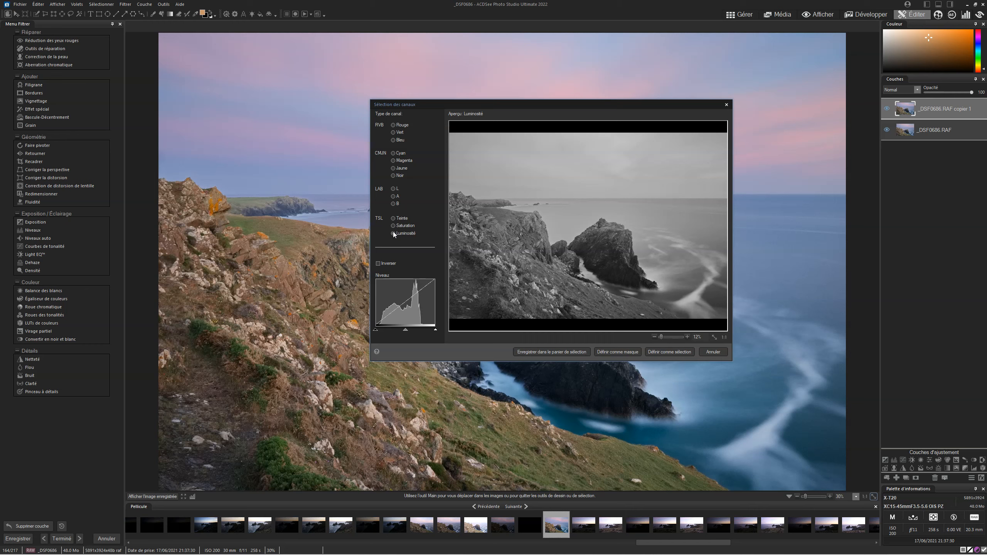
left_click(393, 233)
Choose the Rouge channel and try its Niveau sliders, raising the black level to isolate the bright clouds
left_click(393, 125)
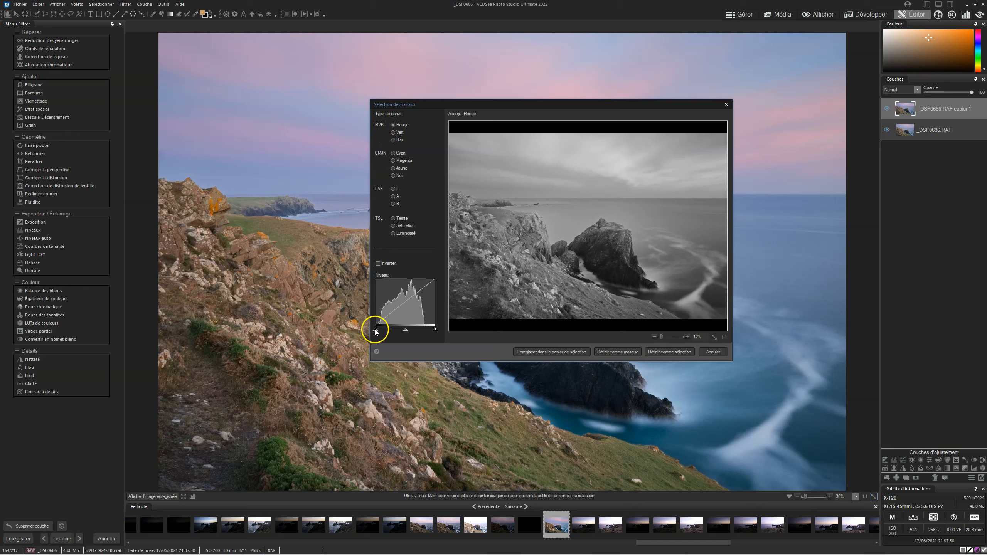
mouse_move(376, 331)
left_mouse_down()
mouse_move(388, 330)
mouse_move(370, 329)
left_mouse_up()
mouse_move(436, 330)
left_mouse_down()
mouse_move(376, 331)
mouse_move(412, 330)
left_mouse_up()
left_click(405, 331)
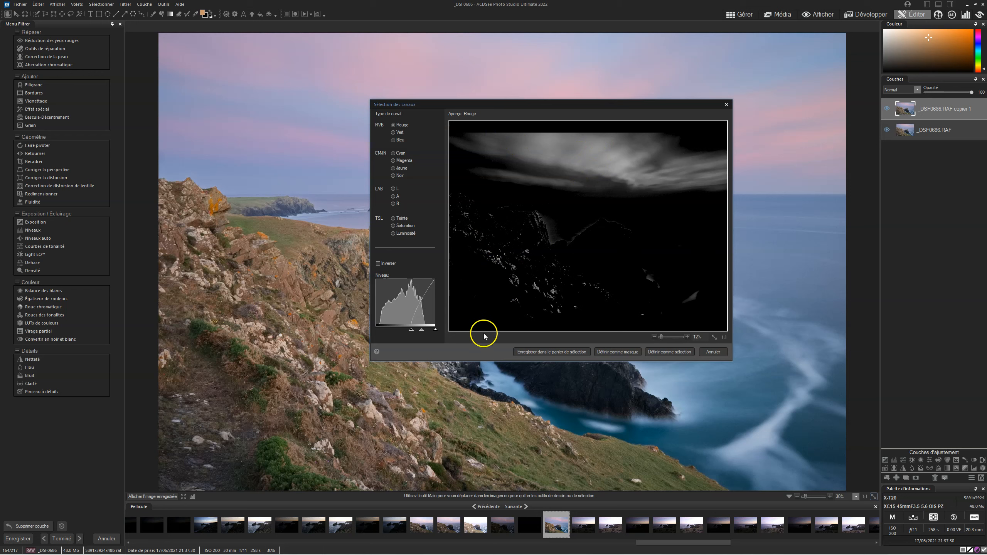
left_click_drag(422, 330, 425, 330)
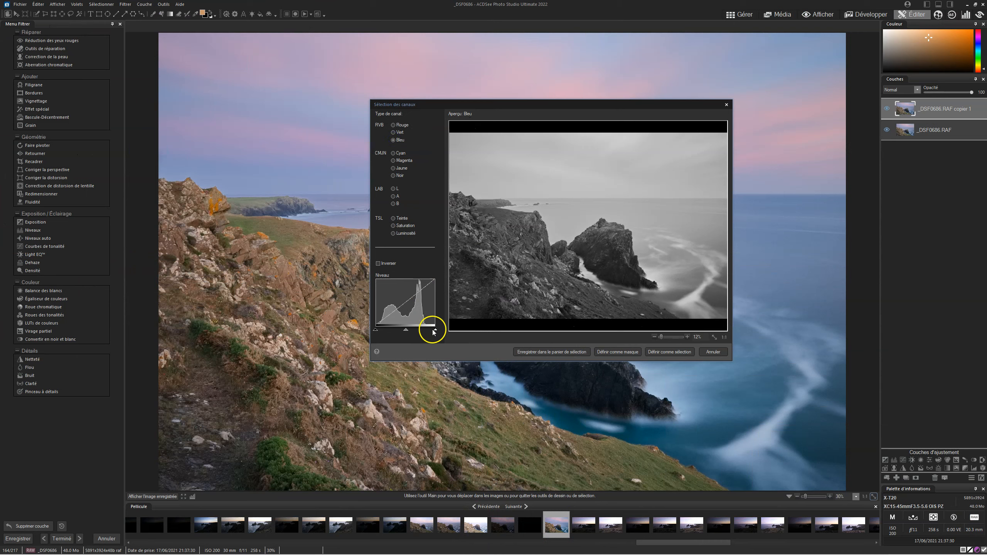
Try raising the Bleu channel's black level to isolate the sky and sea, and restore the default levels
mouse_move(436, 330)
left_mouse_down()
mouse_move(422, 330)
mouse_move(445, 330)
left_mouse_up()
left_click_drag(377, 330, 410, 332)
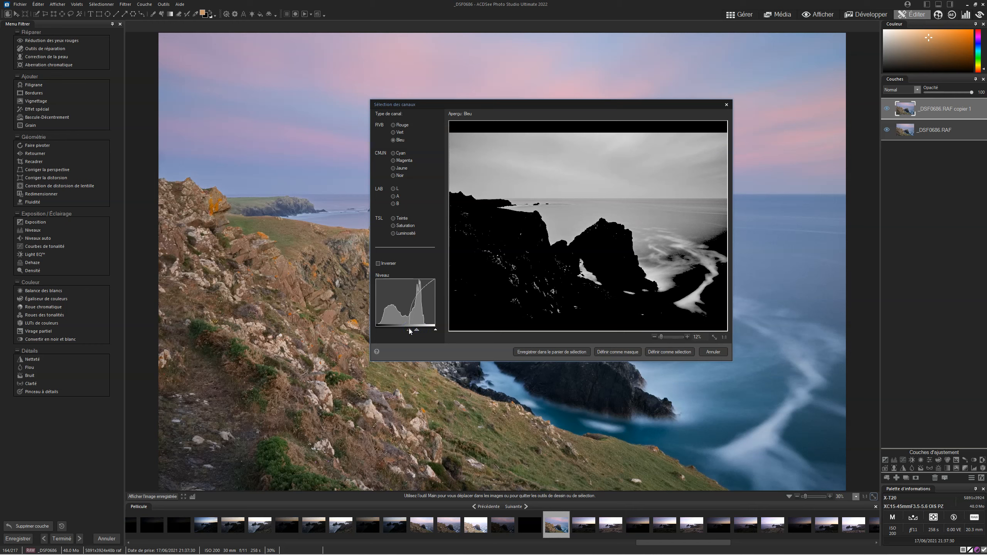
left_click(409, 329)
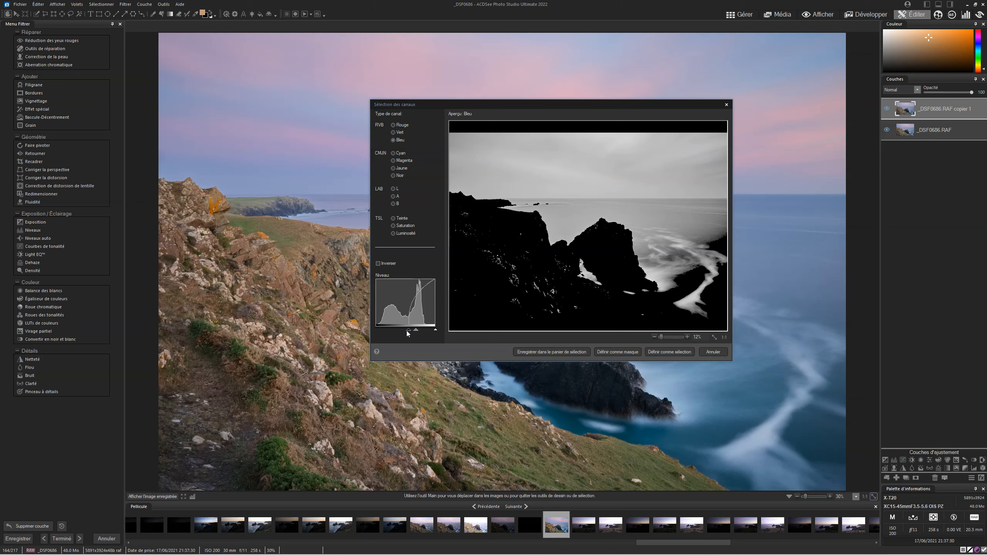
left_click_drag(407, 333, 298, 330)
left_click_drag(391, 330, 407, 334)
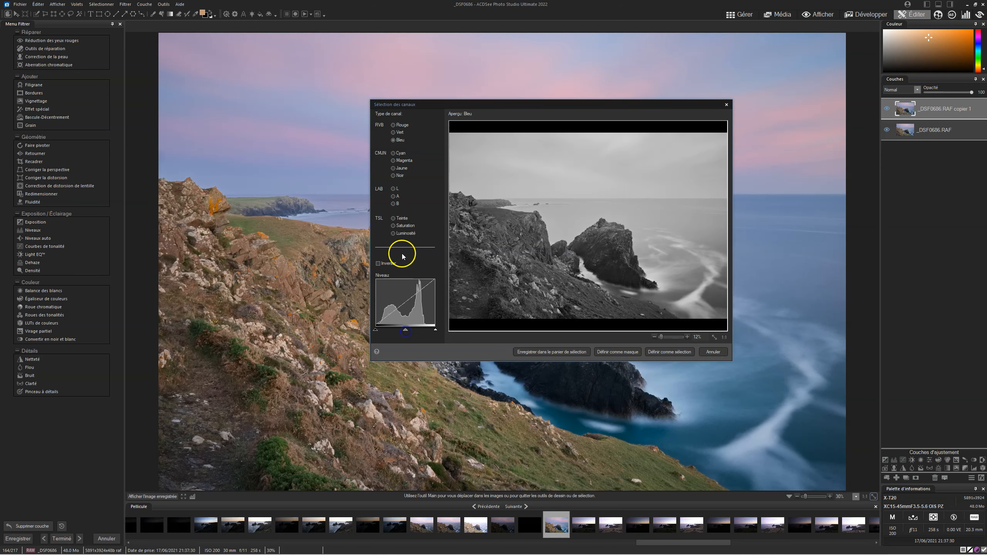
Invert the Bleu channel with a lowered white level to isolate the cliffs and rocks, and save it to the Panier de sélection
left_click(378, 264)
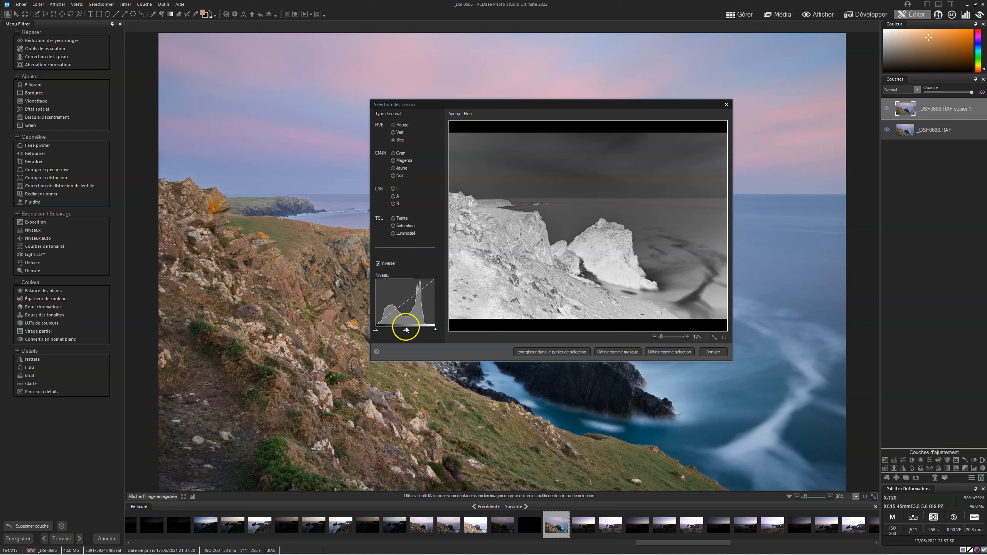
left_click_drag(435, 330, 409, 331)
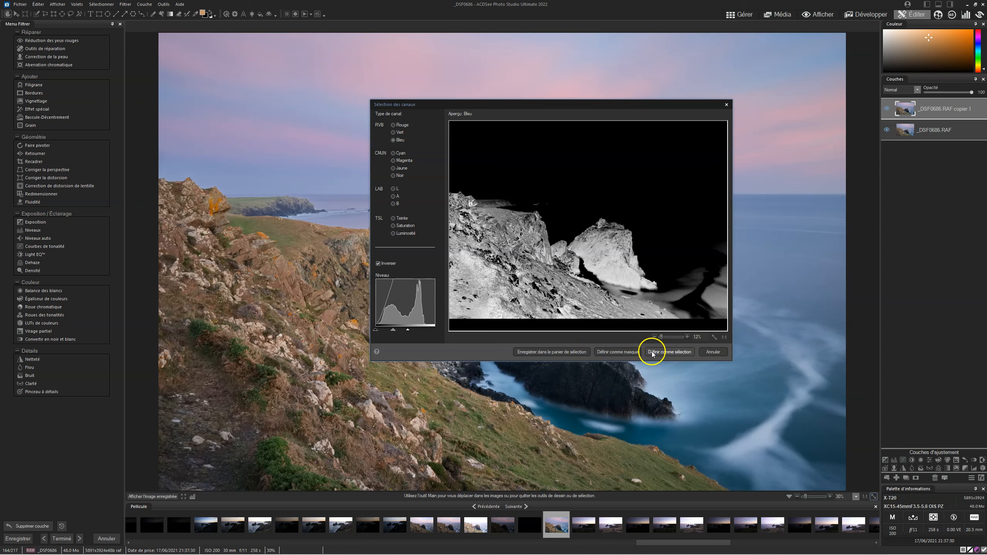
left_click(569, 352)
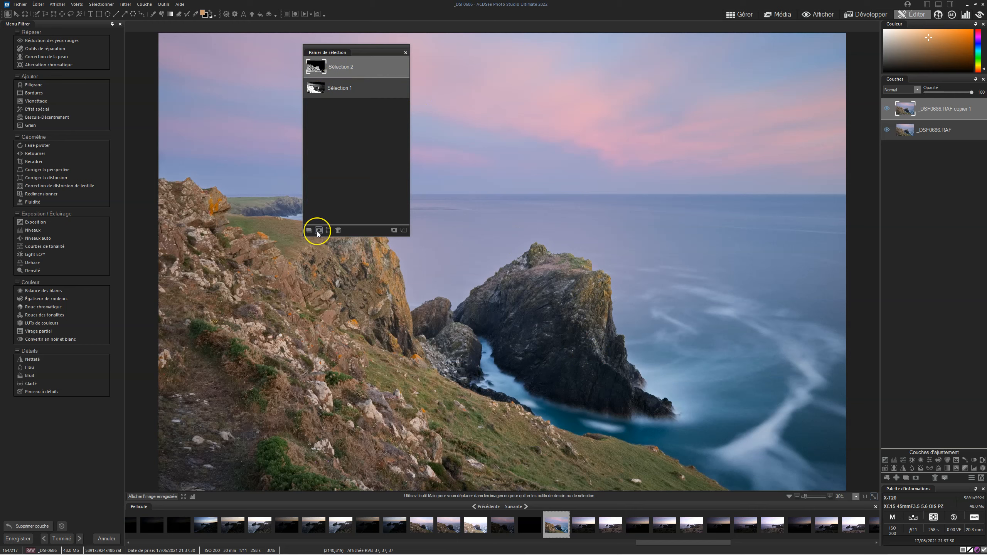
Add a Courbes adjustment layer masked with Sélection 2, and place a midtone point on its curve
left_click(904, 460)
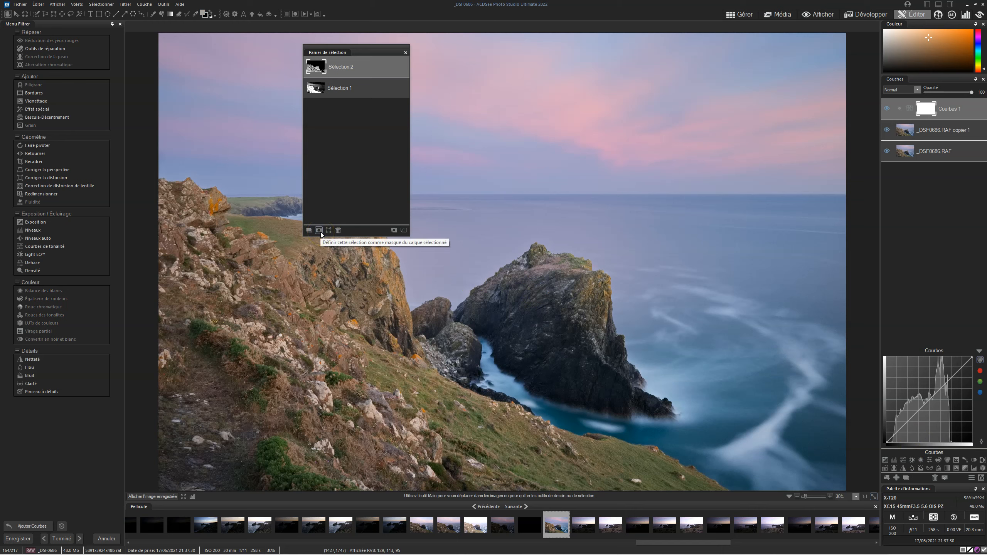
left_click(322, 233)
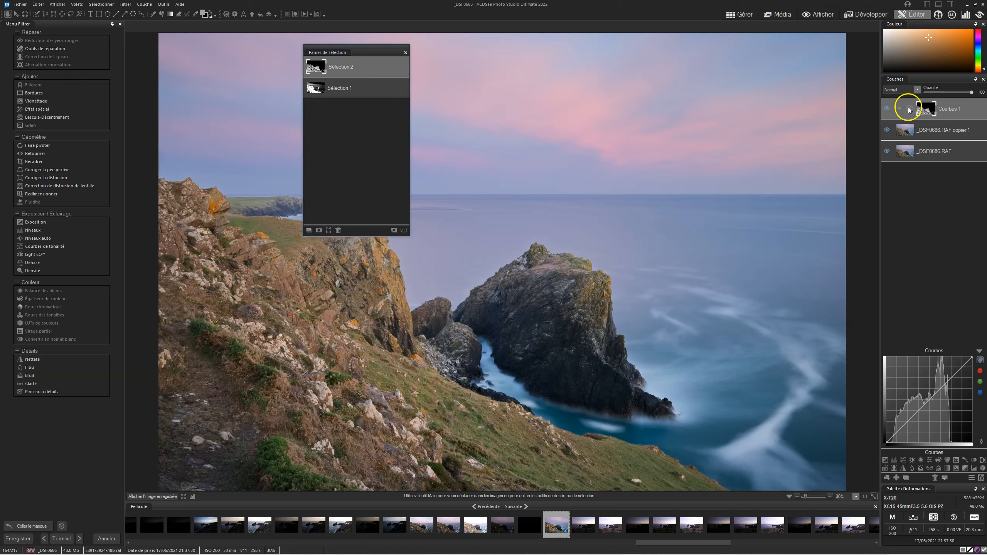
left_click_drag(379, 50, 710, 49)
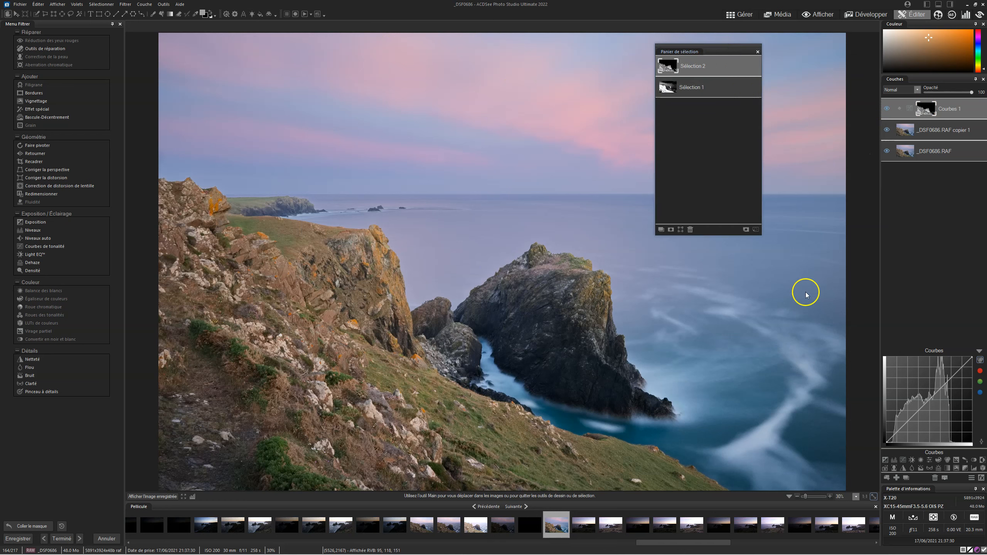
mouse_move(924, 402)
left_mouse_down()
mouse_move(929, 420)
mouse_move(922, 406)
left_mouse_up()
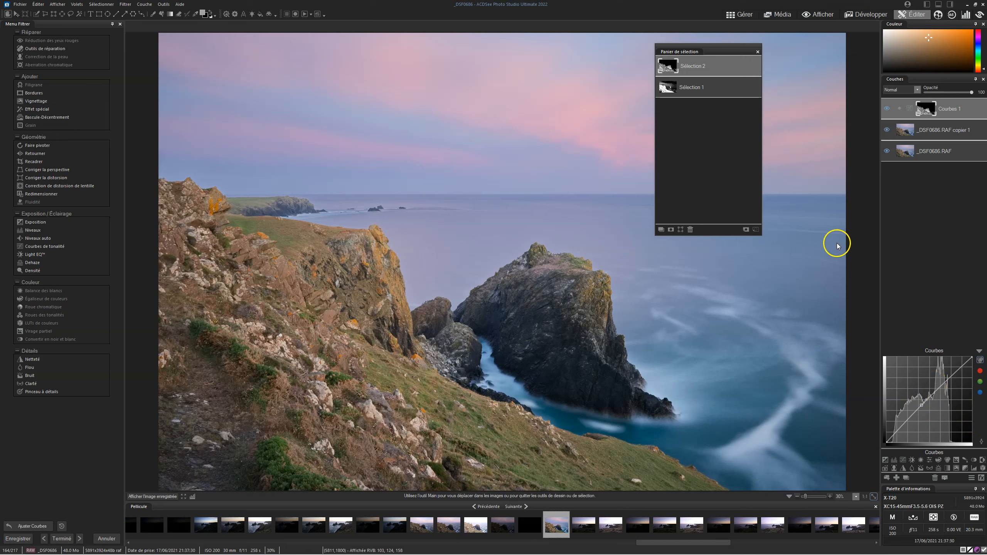
Add a Virage partiel adjustment layer masked with Sélection 2 and try strong tints, with shadow saturation 32 and shadow hue 85
left_click(681, 229)
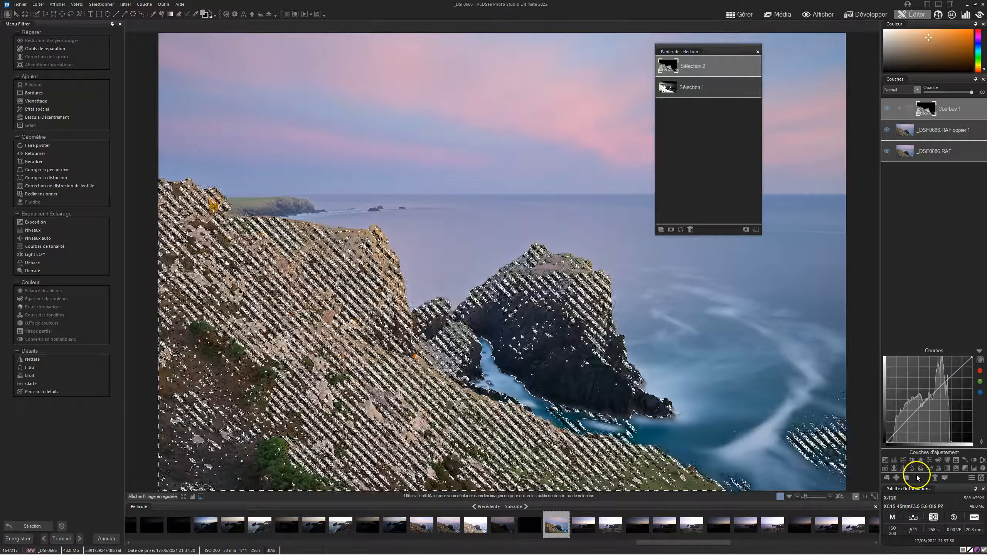
left_click(956, 464)
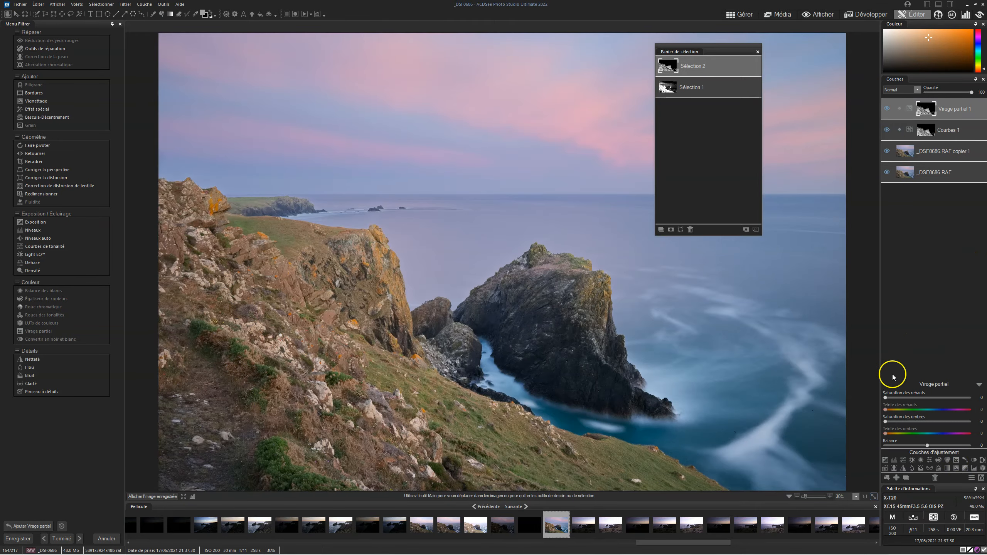
left_click_drag(885, 399, 910, 409)
left_click(886, 410)
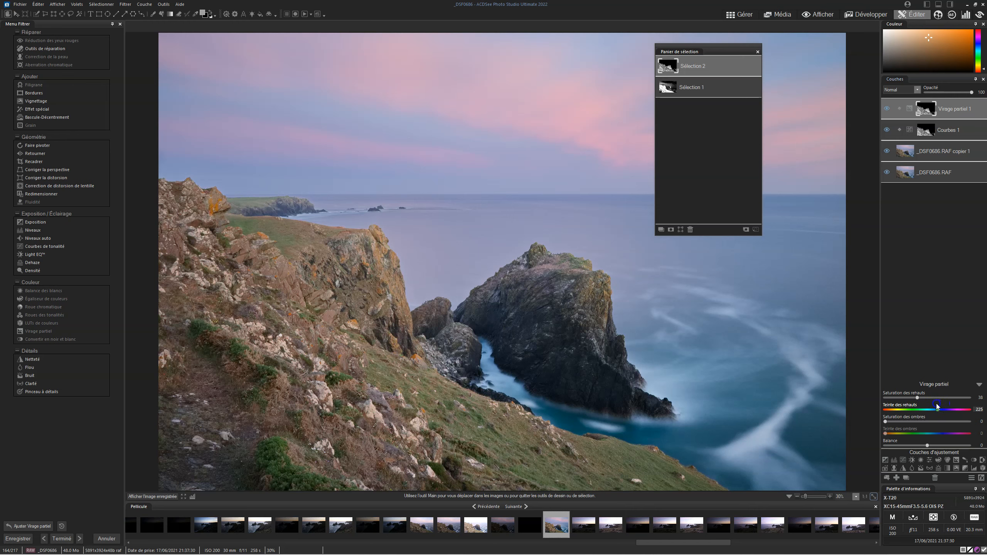
left_click_drag(885, 422, 915, 447)
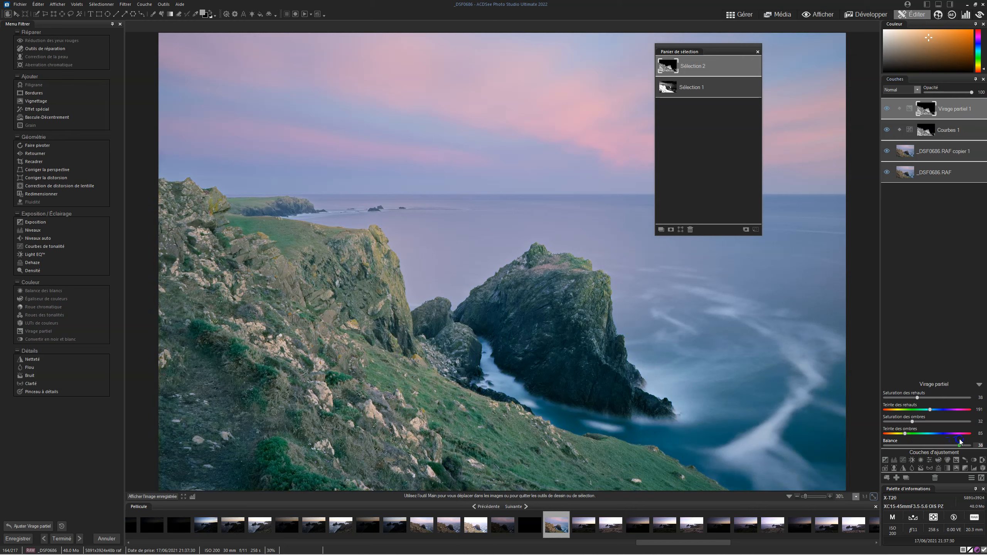
Soften the split toning to highlight saturation 11 and hue 84, low shadow saturation with hue 39, and balance -11
left_click_drag(960, 439, 898, 442)
left_click(930, 411)
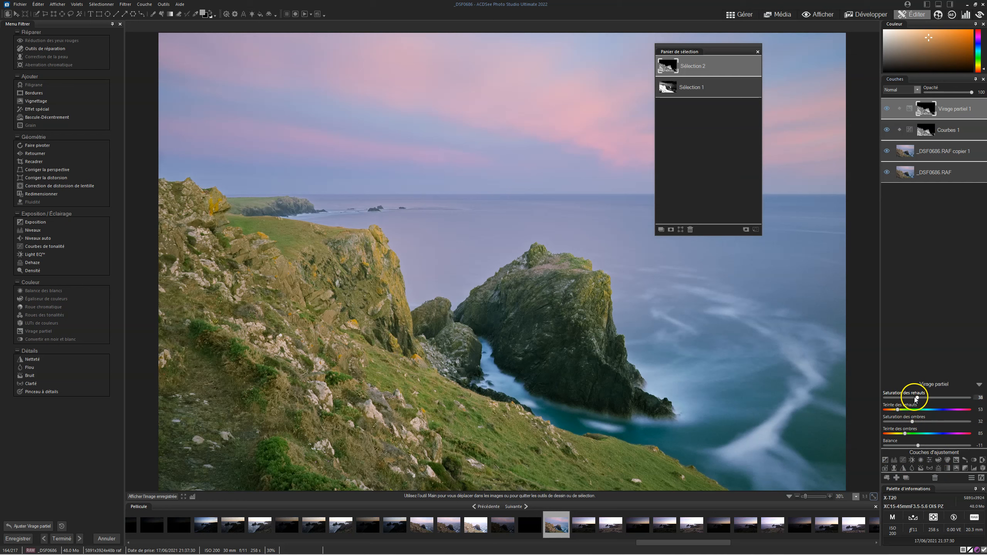
left_click_drag(917, 398, 916, 398)
left_click(912, 422)
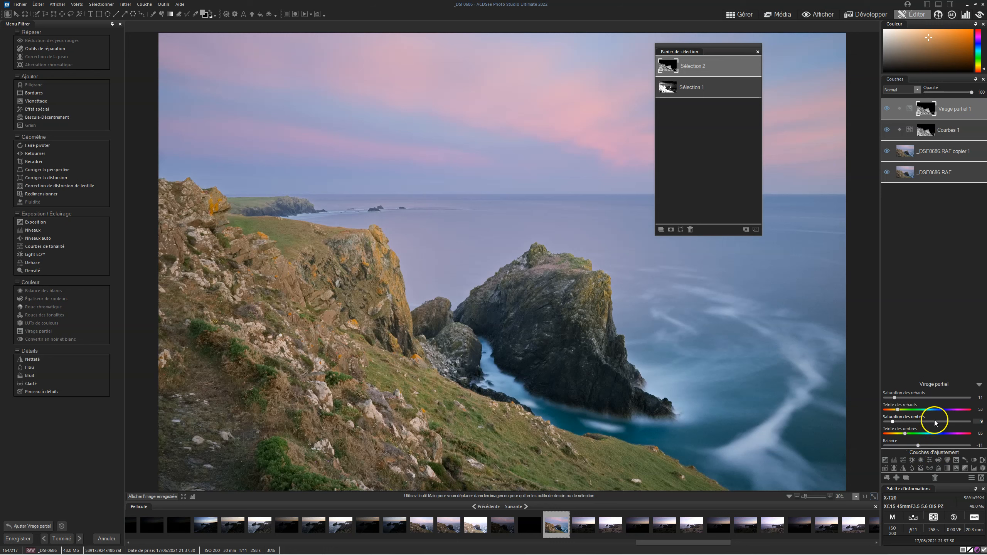
left_click(888, 109)
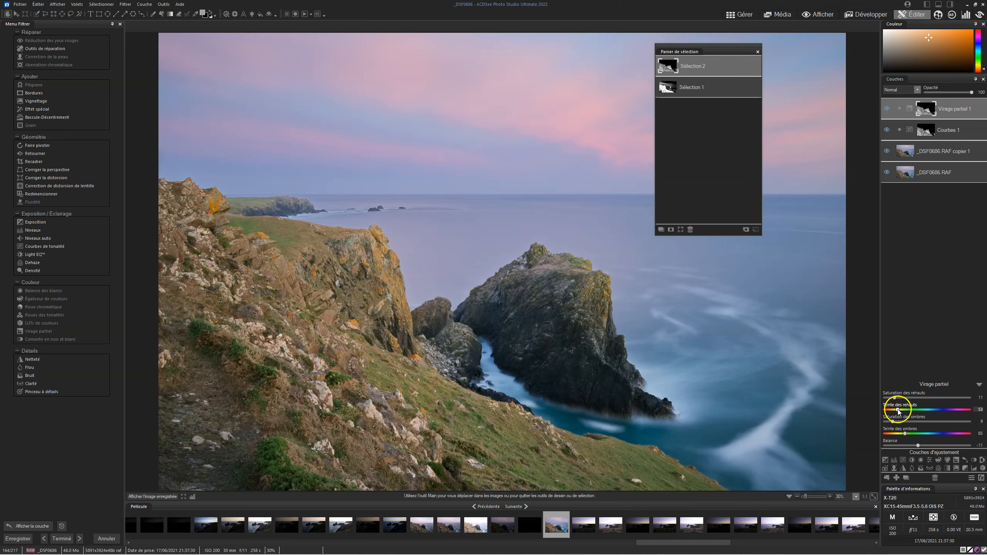
left_click_drag(898, 410, 893, 411)
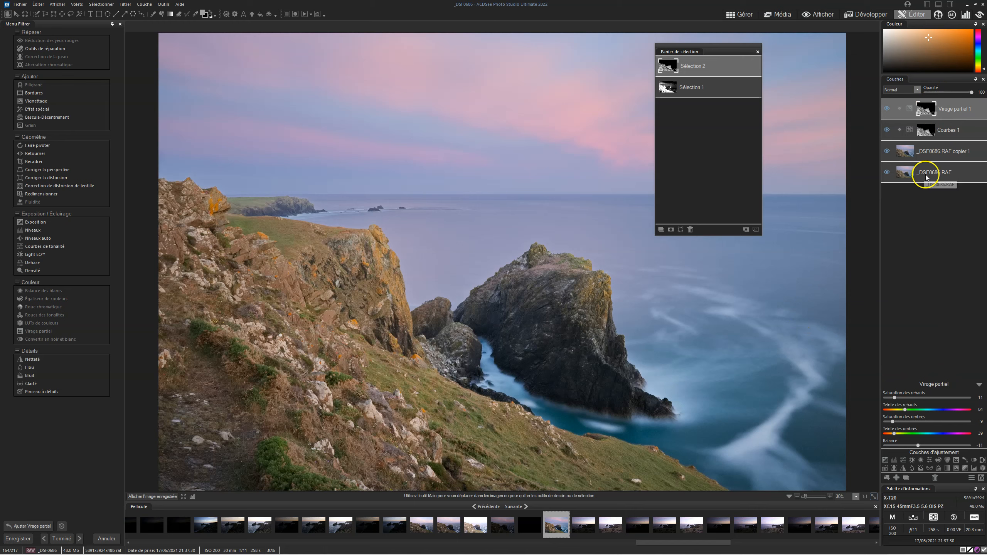
Hide the Virage partiel 1 and Courbes 1 layers and close the Panier de sélection
left_click(887, 110)
left_click(887, 129)
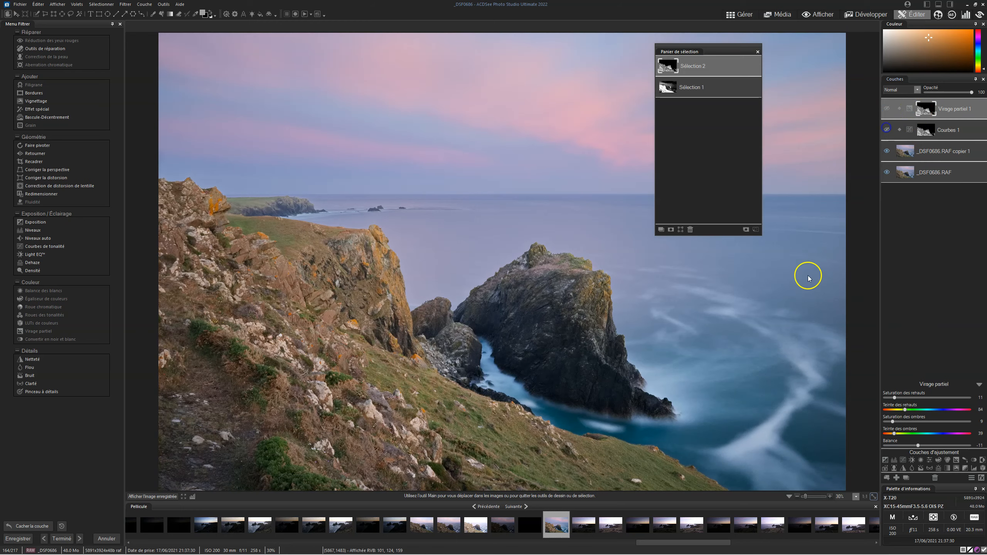
left_click(758, 51)
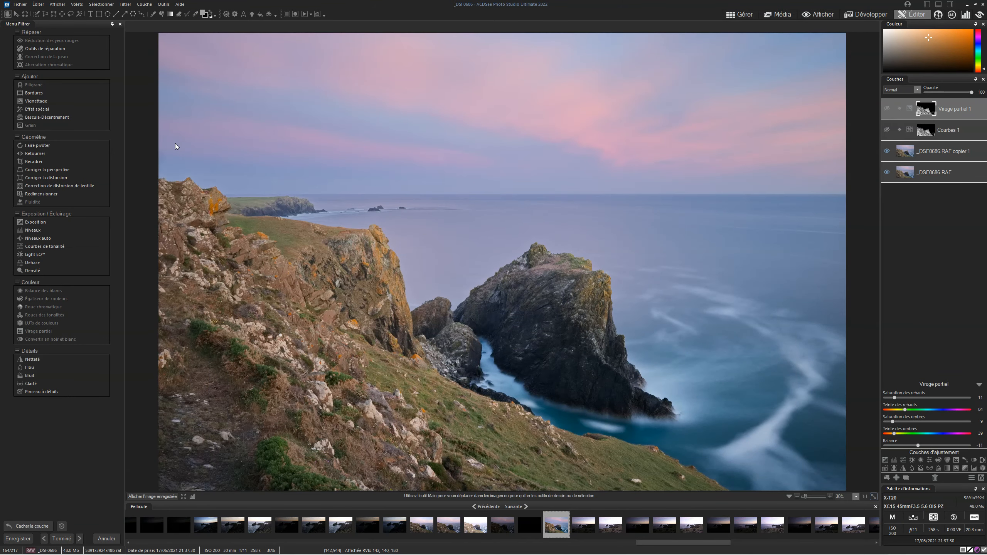
left_click(153, 208)
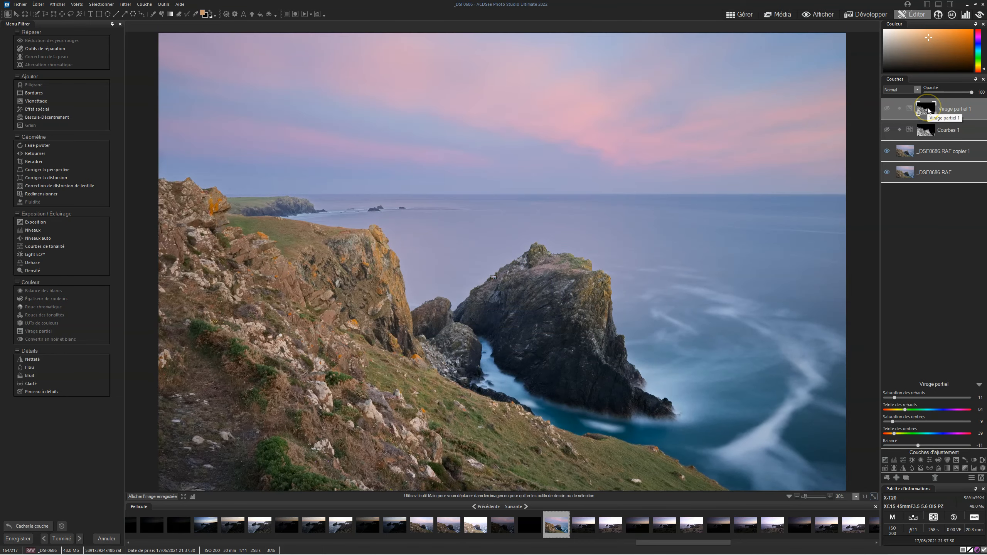
Delete the Virage partiel 1 and Courbes 1 adjustment layers together
right_click(925, 108)
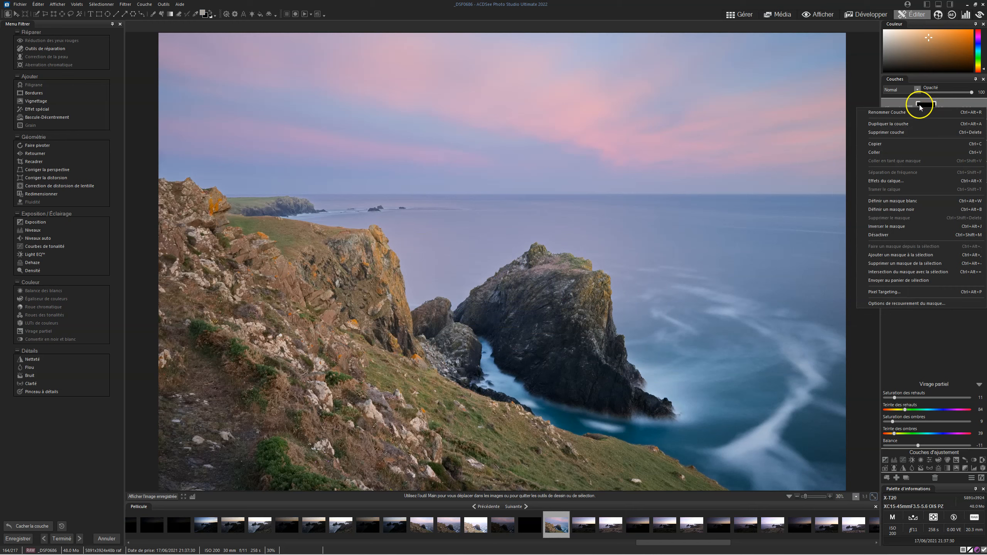
left_click(922, 103)
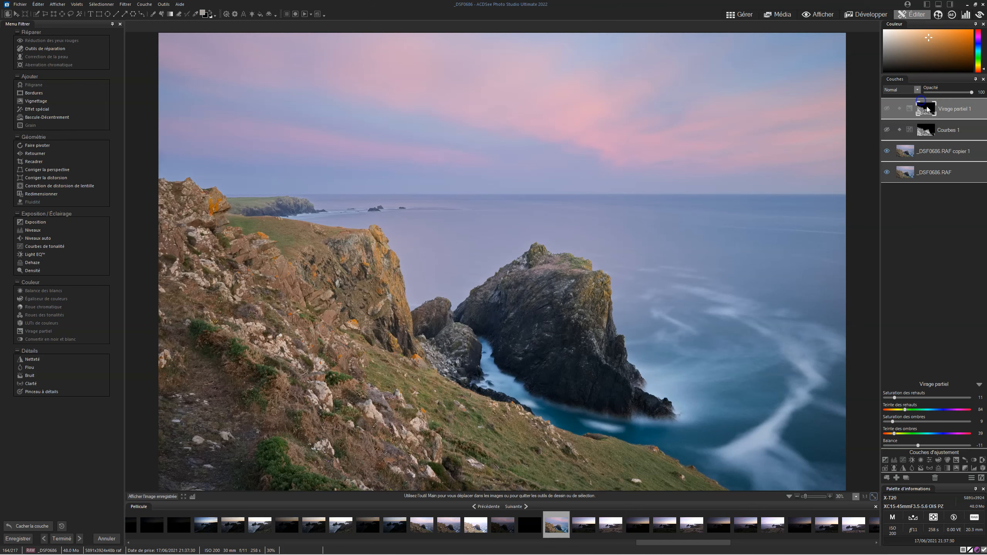
left_click(924, 134, "ctrl")
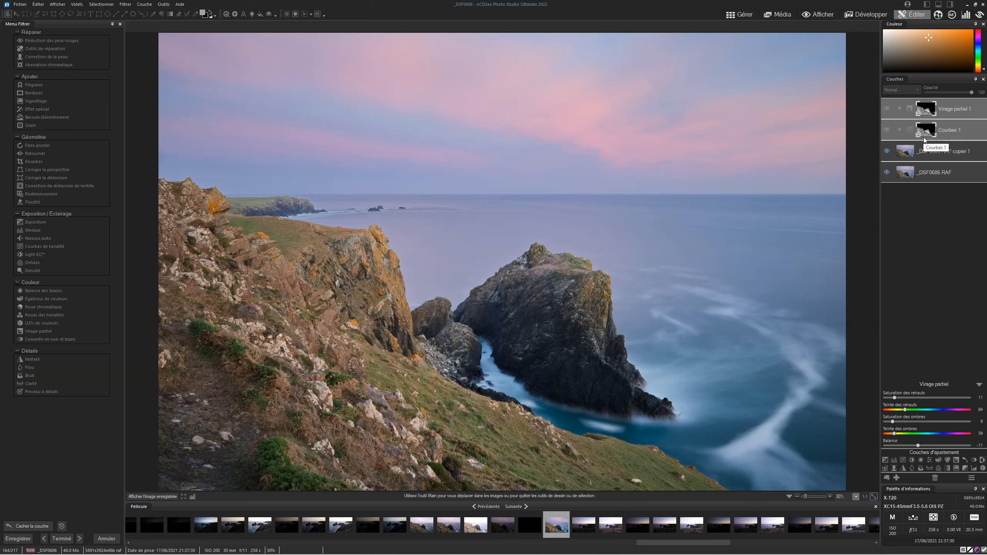
key("Delete")
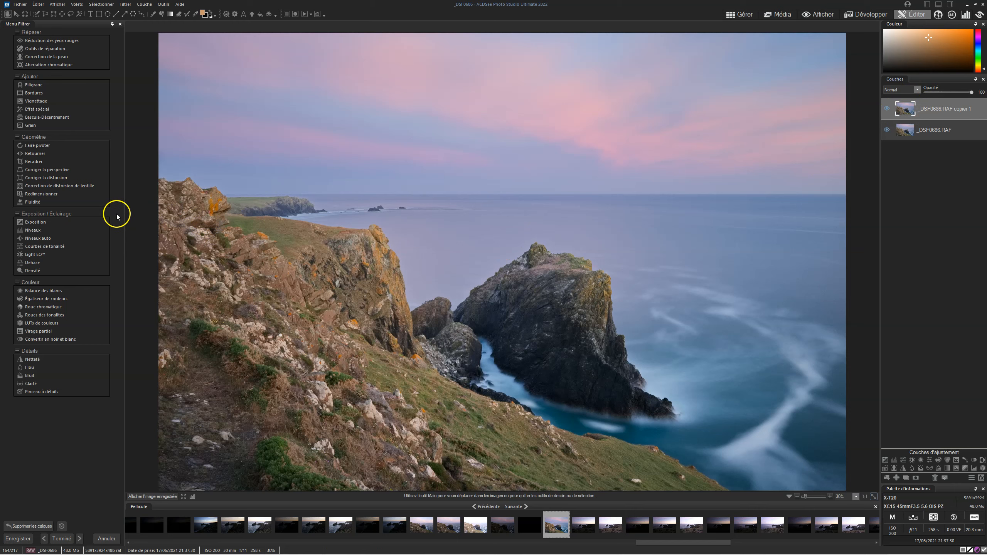
Start the Exposition filter on the Bleu channel with exposure +1.32 VE, Contraste 43 and Lumière d'appoint -42
left_click(46, 222)
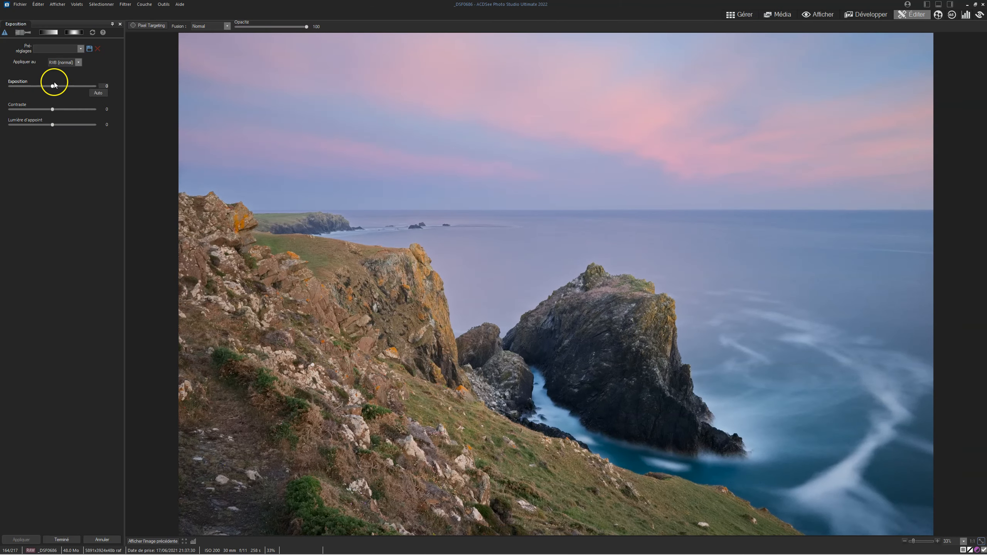
left_click(79, 62)
left_click(54, 88)
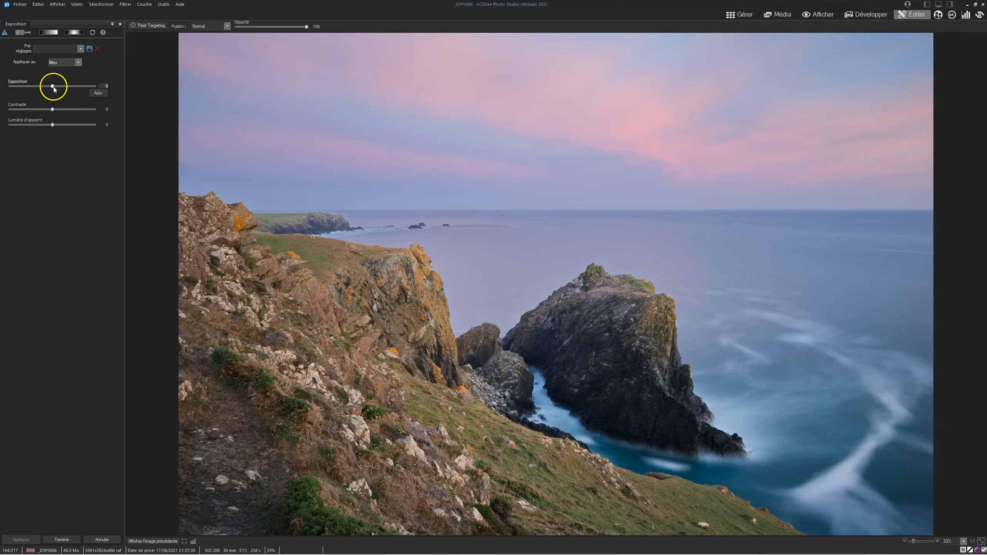
left_click_drag(54, 89, 66, 88)
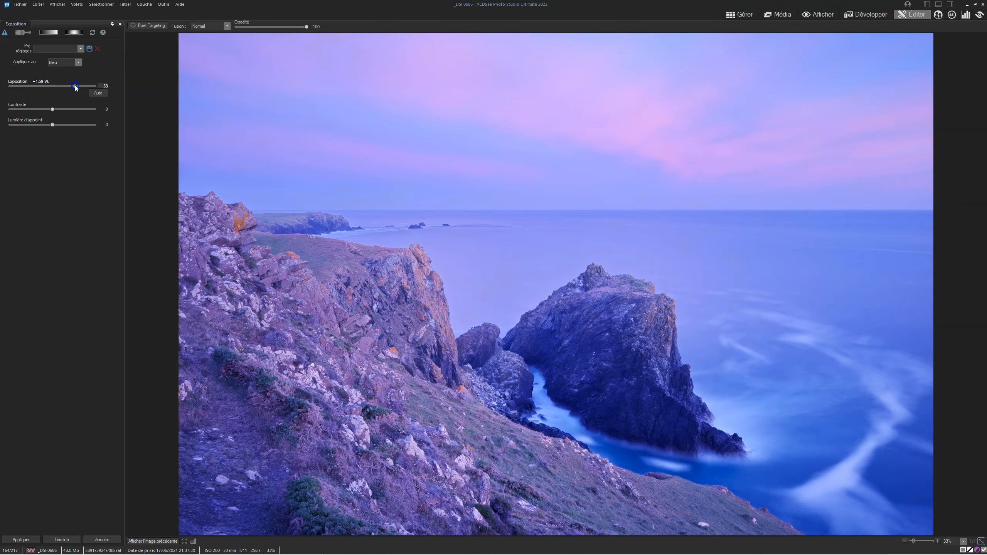
left_click_drag(52, 109, 71, 112)
left_click(53, 125)
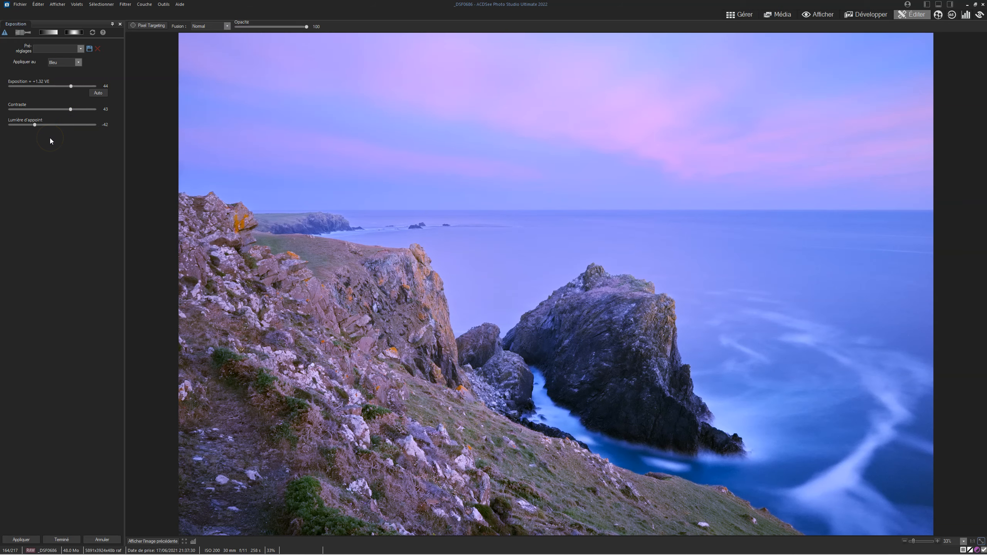
Apply the exposure adjustment to the Rouge channel and lower the exposure to -0.33 VE
left_click(79, 63)
left_click(66, 78)
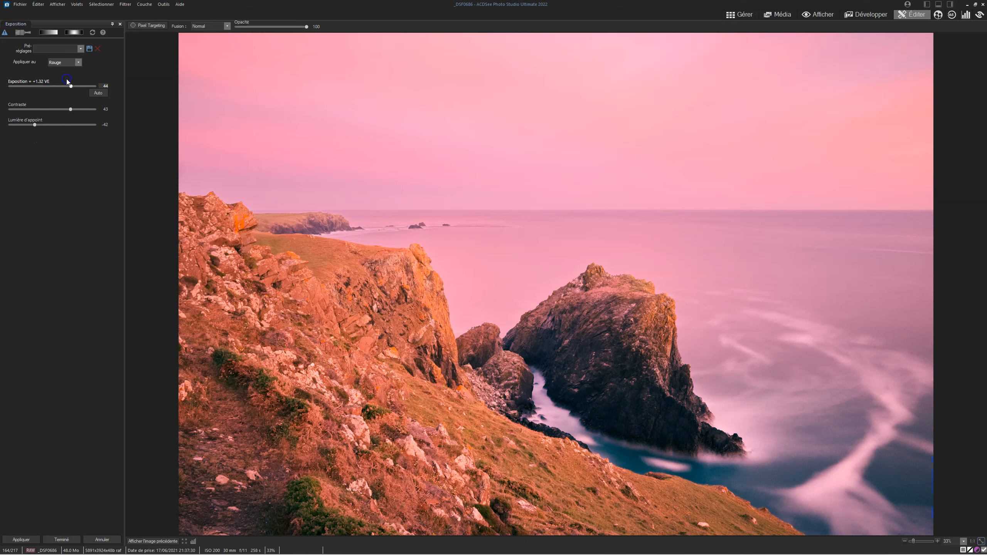
left_click_drag(70, 86, 48, 86)
Apply the exposure adjustment to the Bleu channel and lower the exposure to the minimum, -3.00 VE
left_click(74, 62)
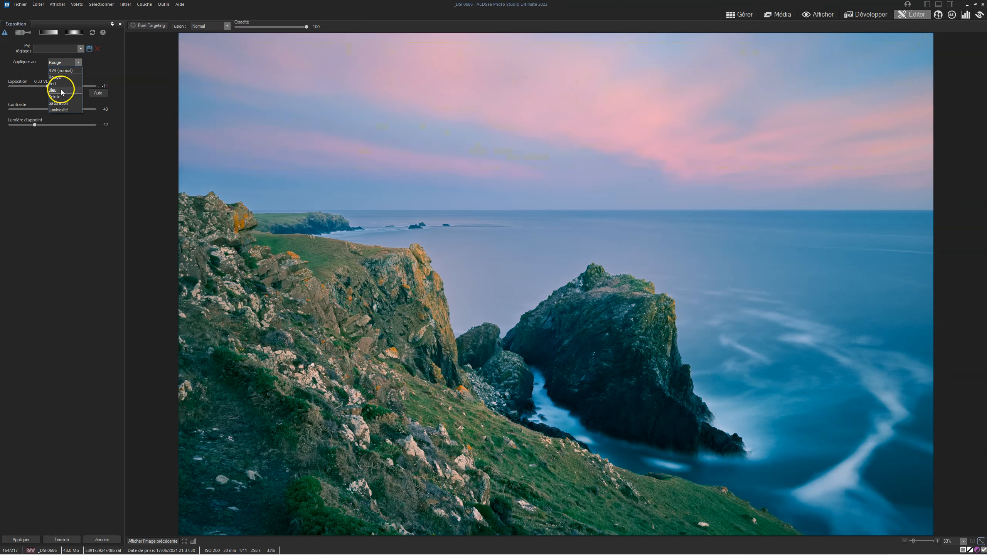
left_click(61, 91)
left_click_drag(50, 87, 12, 87)
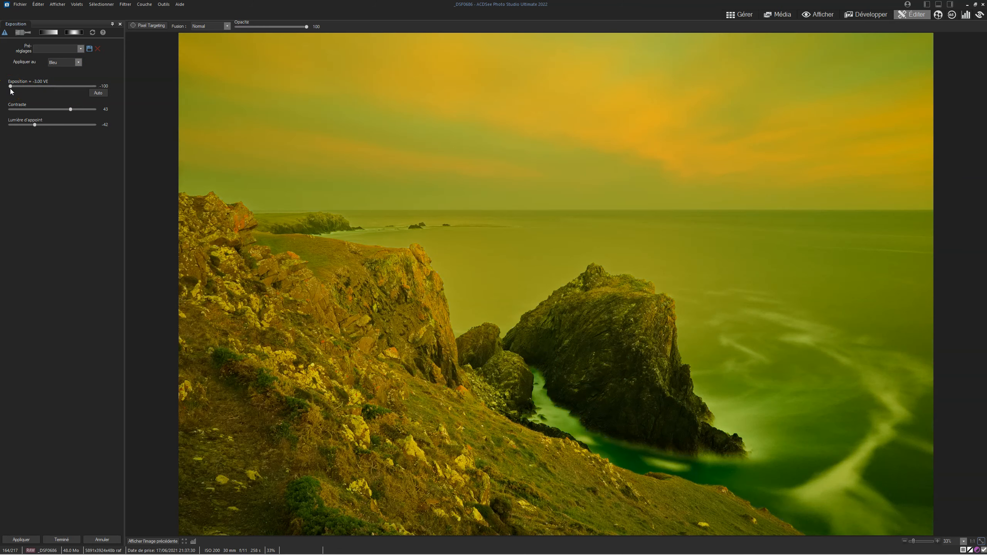
mouse_move(12, 88)
left_mouse_down()
mouse_move(130, 89)
mouse_move(10, 88)
left_mouse_up()
Try the Rouge channel briefly, and apply the adjustment to the Vert channel with exposure +0.15 VE, Contraste 68 and Lumière d'appoint -18
left_click(60, 63)
left_click(59, 79)
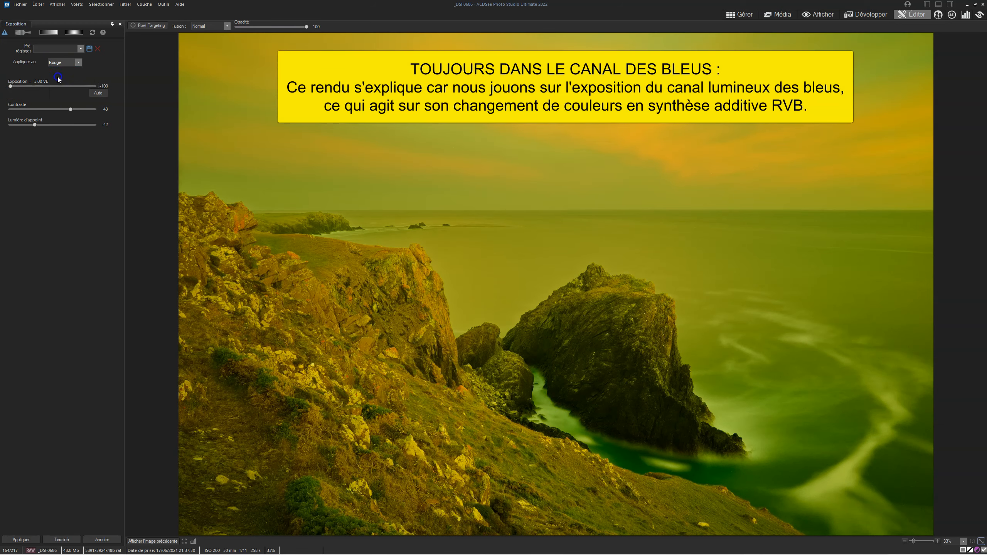
left_click_drag(10, 87, 82, 110)
left_click(66, 62)
left_click(63, 84)
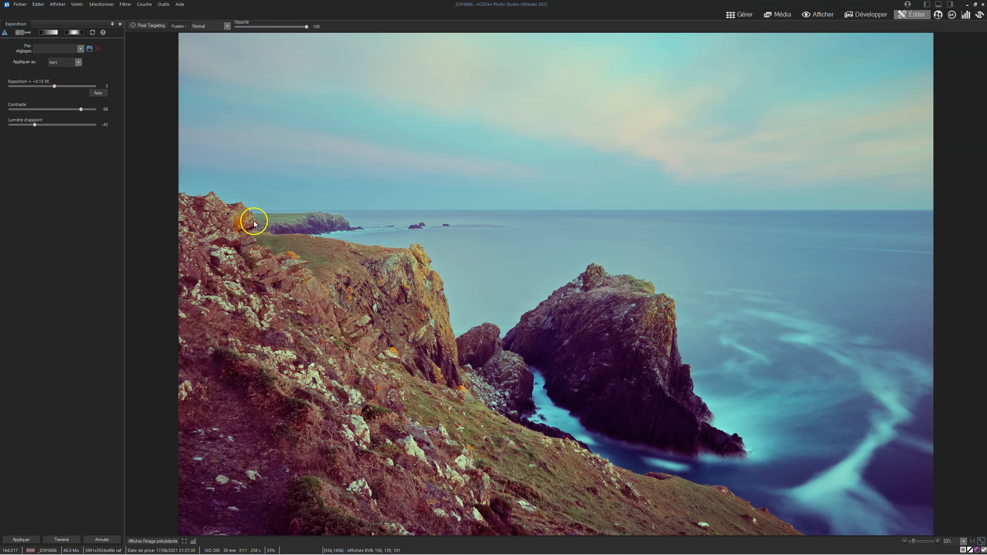
mouse_move(56, 127)
left_mouse_down()
mouse_move(72, 124)
mouse_move(29, 124)
mouse_move(45, 125)
left_mouse_up()
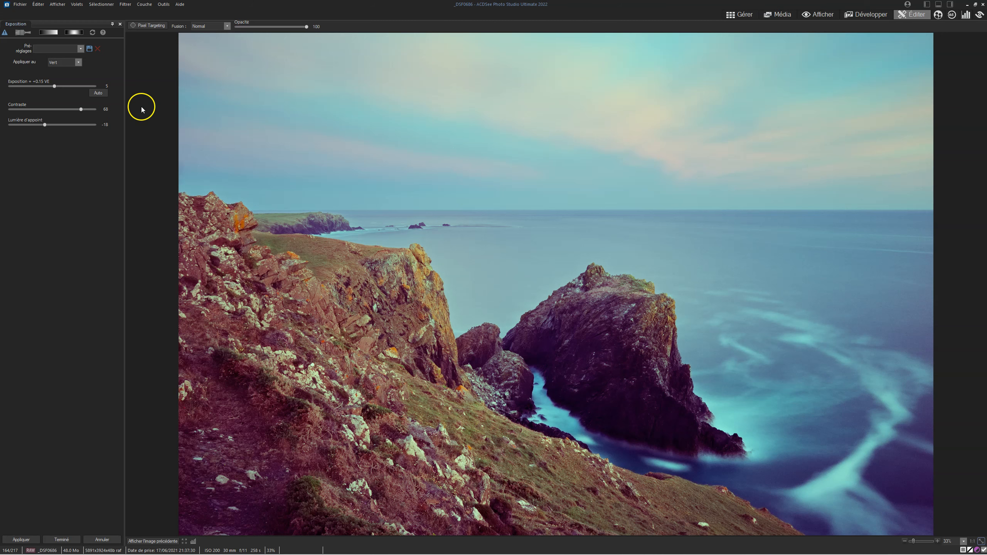
Restrict the adjustment with Pixel Targeting, preview its mask on the cliffs, and raise the exposure to +1.32 VE
left_click(148, 27)
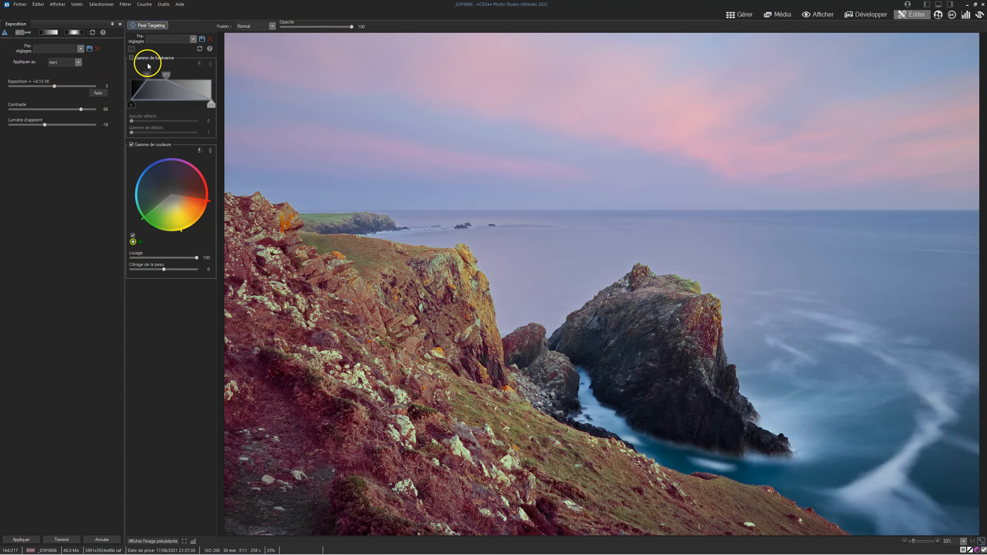
left_click(132, 49)
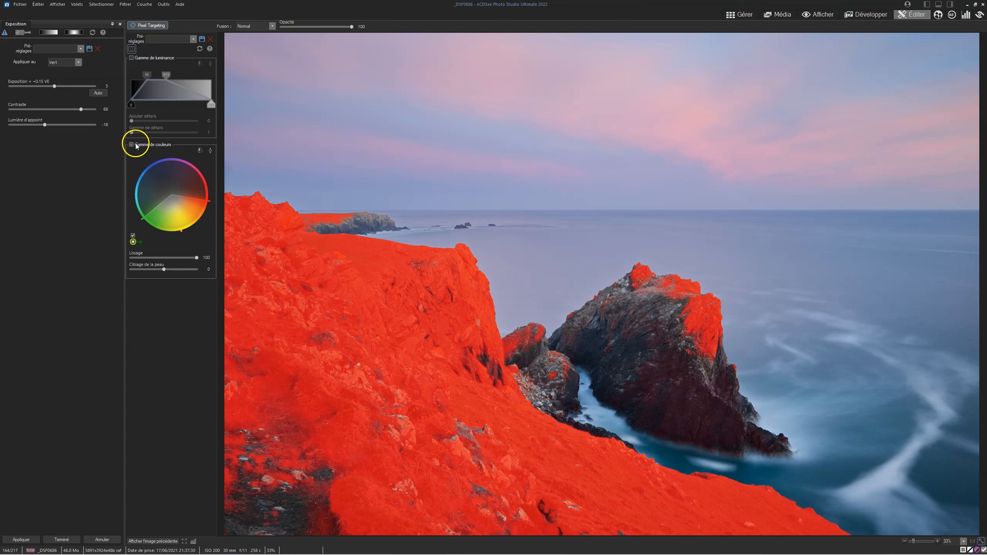
left_click(132, 49)
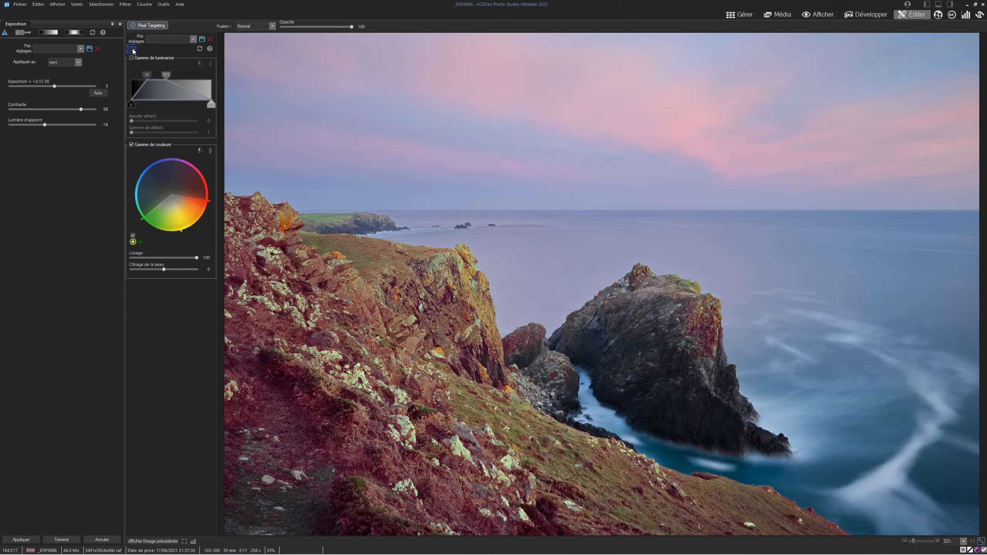
mouse_move(53, 86)
left_mouse_down()
mouse_move(26, 85)
mouse_move(71, 83)
left_mouse_up()
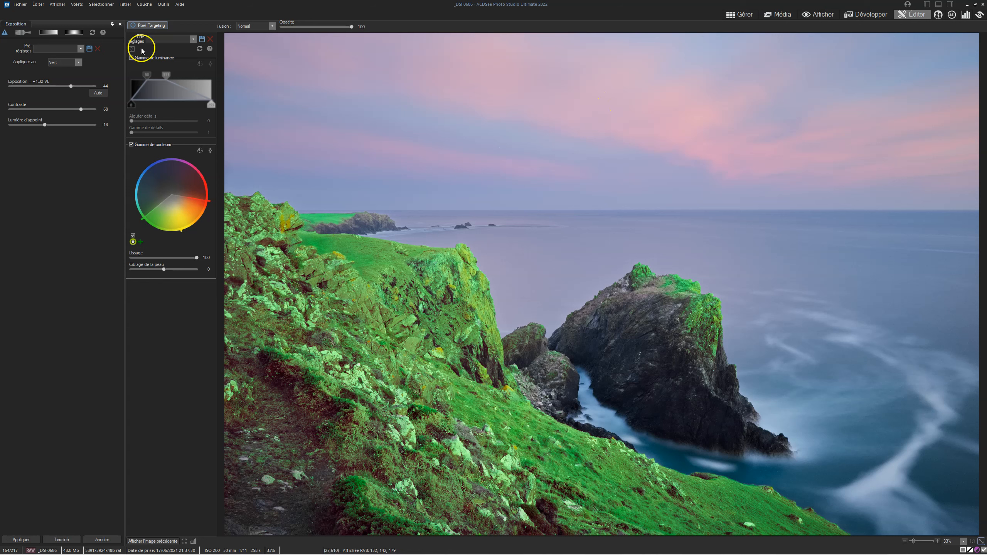
Set exposure +0.33 VE, Contraste 25 and Lumière d'appoint 19 with Gamme de couleurs turned off, and turn that range back on
left_click(132, 145)
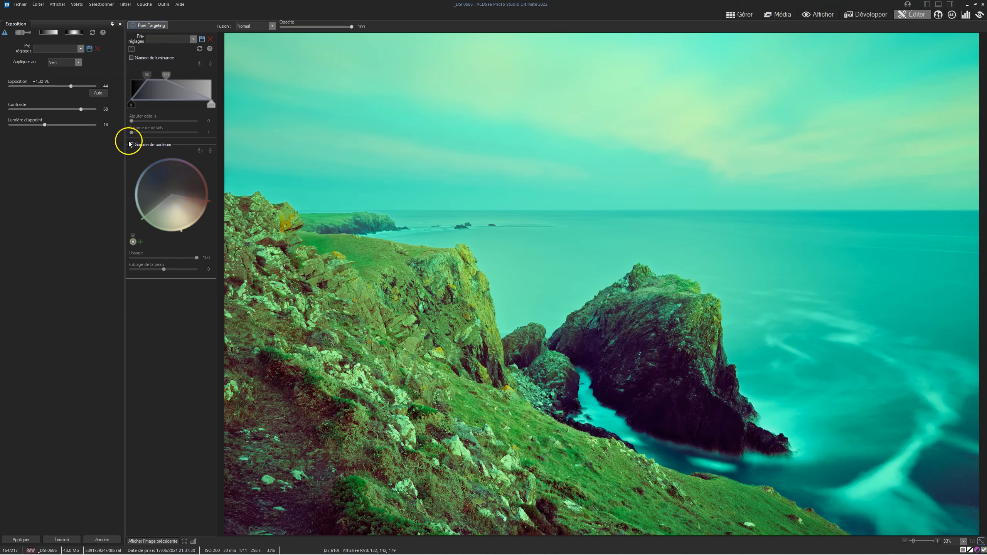
left_click_drag(45, 125, 15, 126)
left_click_drag(81, 109, 58, 87)
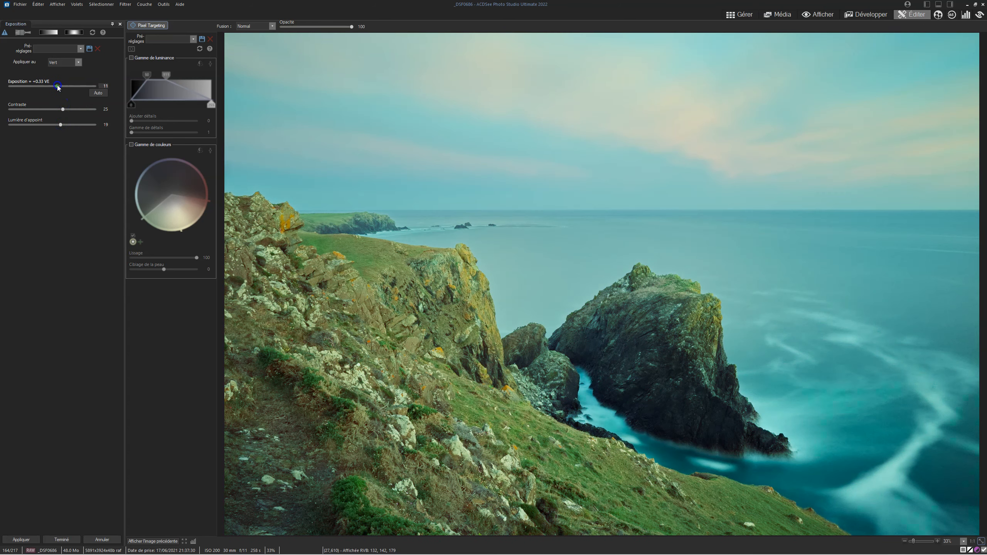
left_click(131, 144)
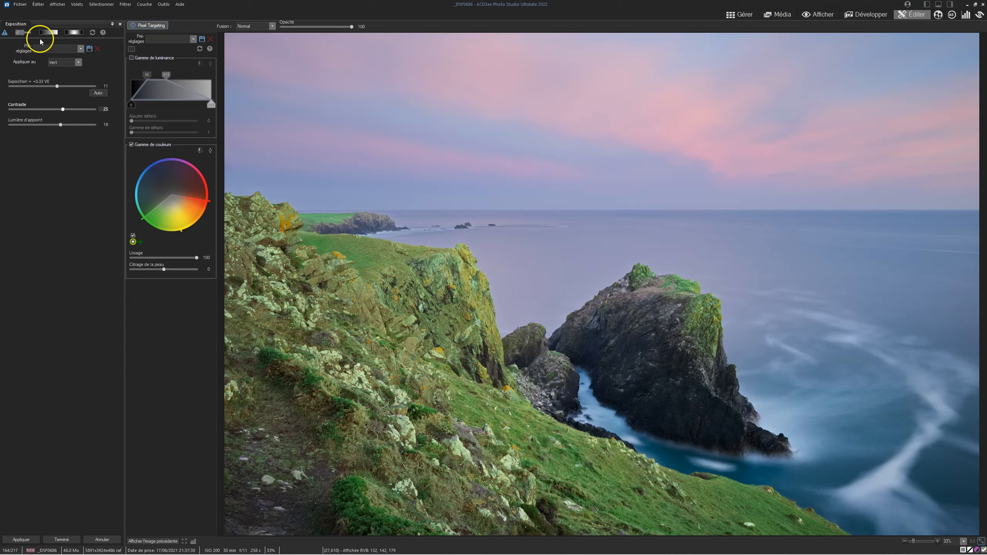
Sample target colors for Gamme de couleurs from the cliffs and the pink clouds
left_click(211, 151)
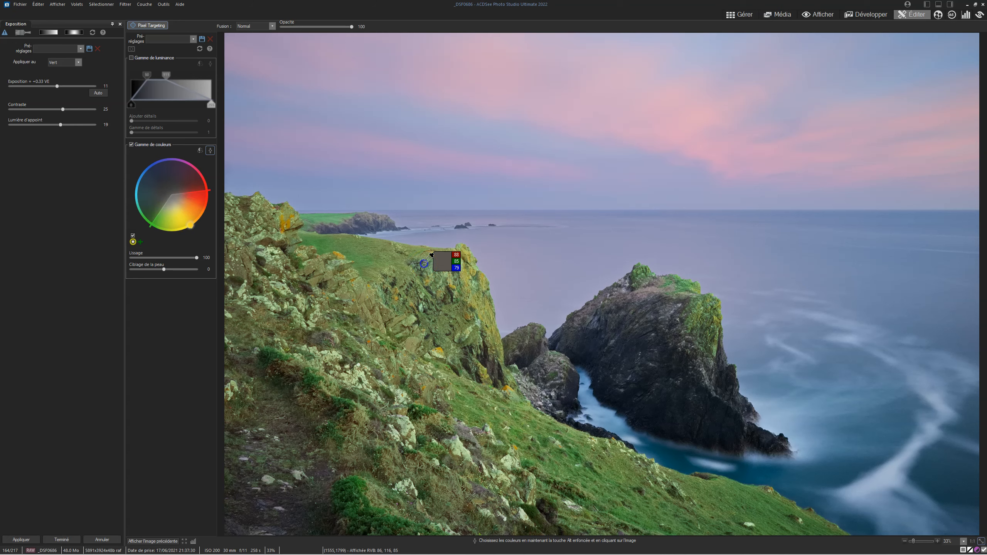
left_click(273, 210, "alt")
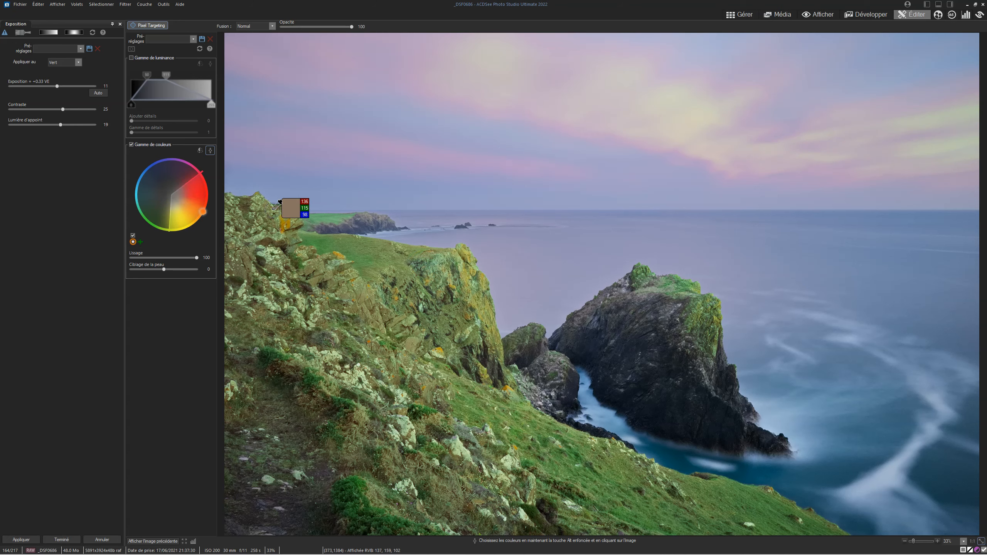
left_click(544, 97, "alt")
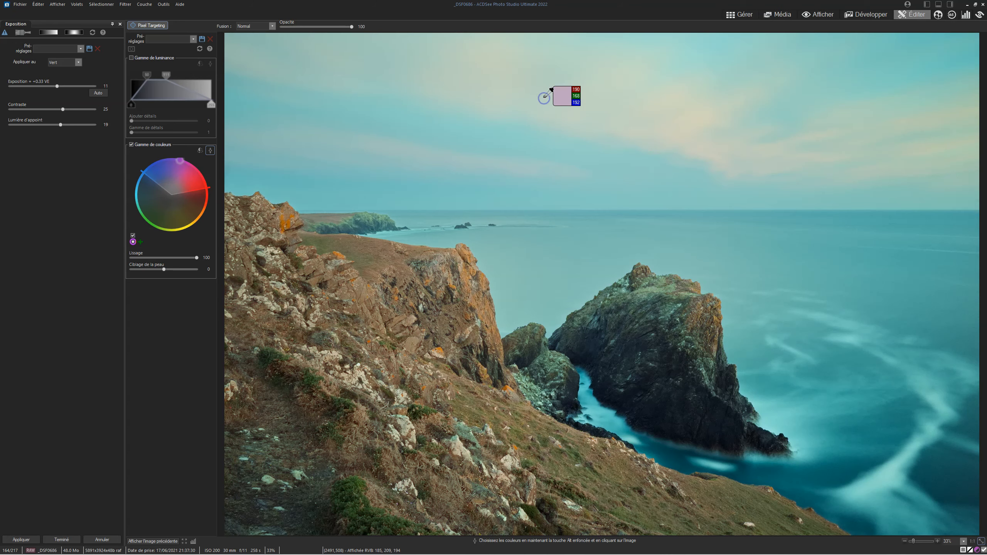
Resample the Gamme de couleurs target from the brown cliff, the clouds and the cliff again
left_click(421, 283, "alt")
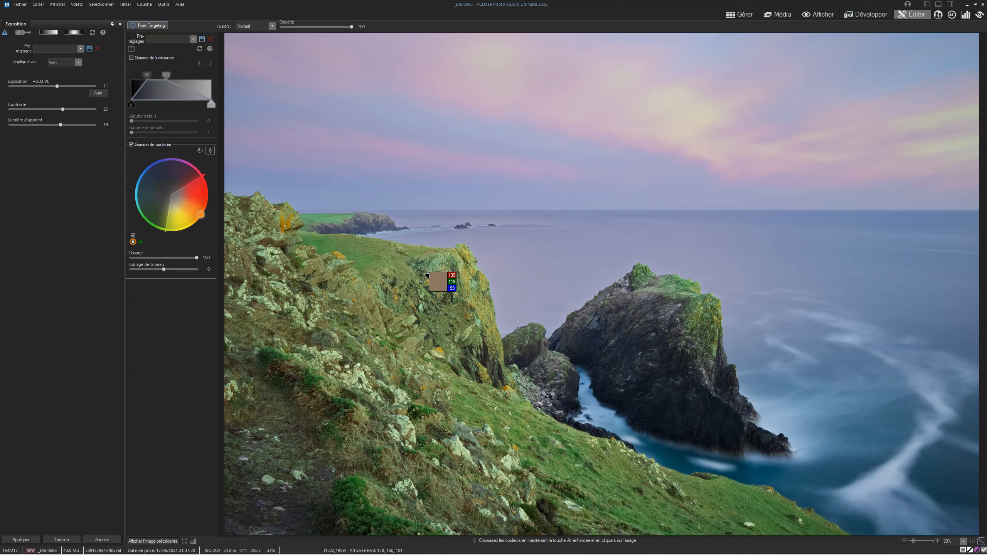
left_click(634, 91, "alt")
left_click(392, 277, "alt")
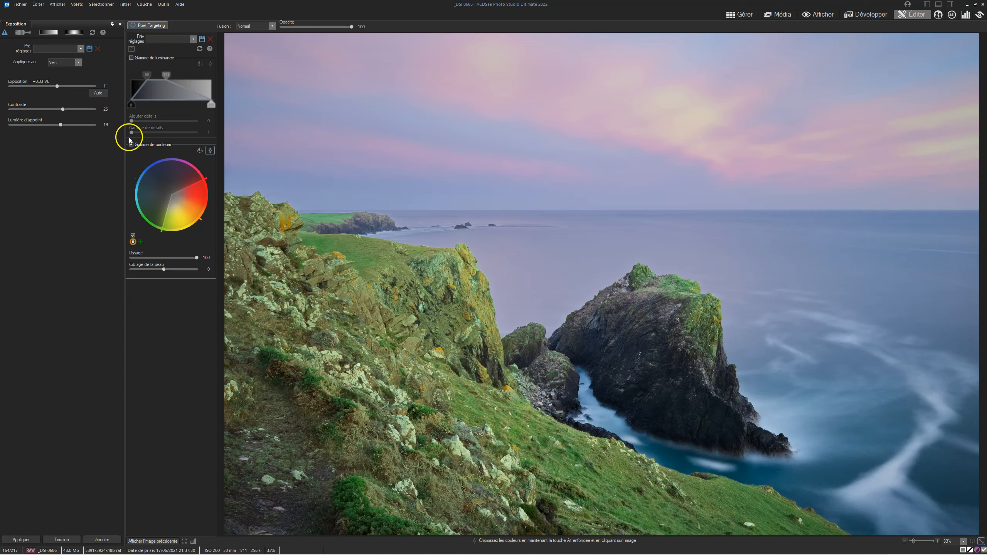
Turn off Gamme de couleurs, target by Gamme de luminance with its color picker active, and show the mask overlay
left_click(131, 144)
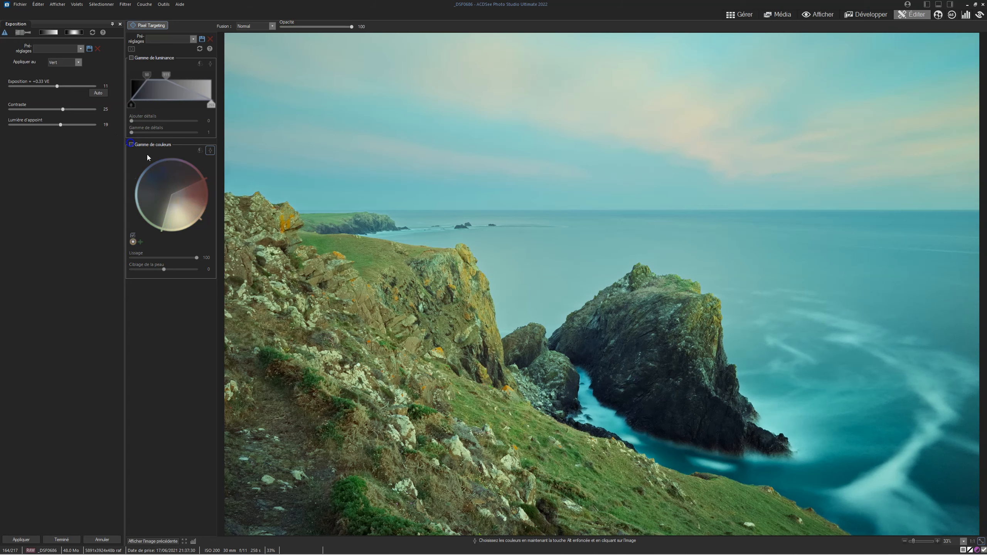
left_click(132, 58)
left_click(210, 64)
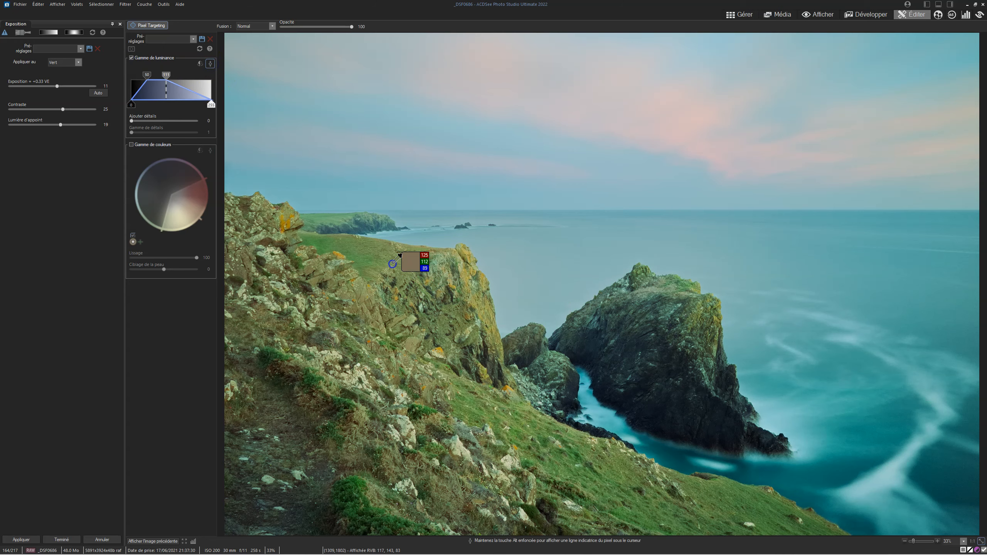
left_click(131, 49)
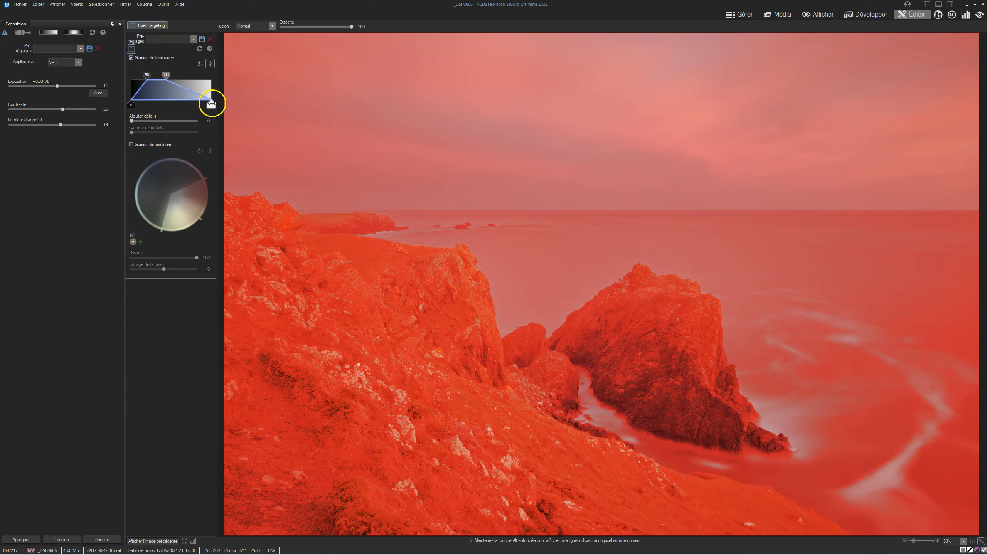
Invert and reshape the Gamme de luminance curve to target the dark cliffs and rocks, and hide the mask overlay
left_click_drag(208, 105, 179, 75)
left_click(205, 68)
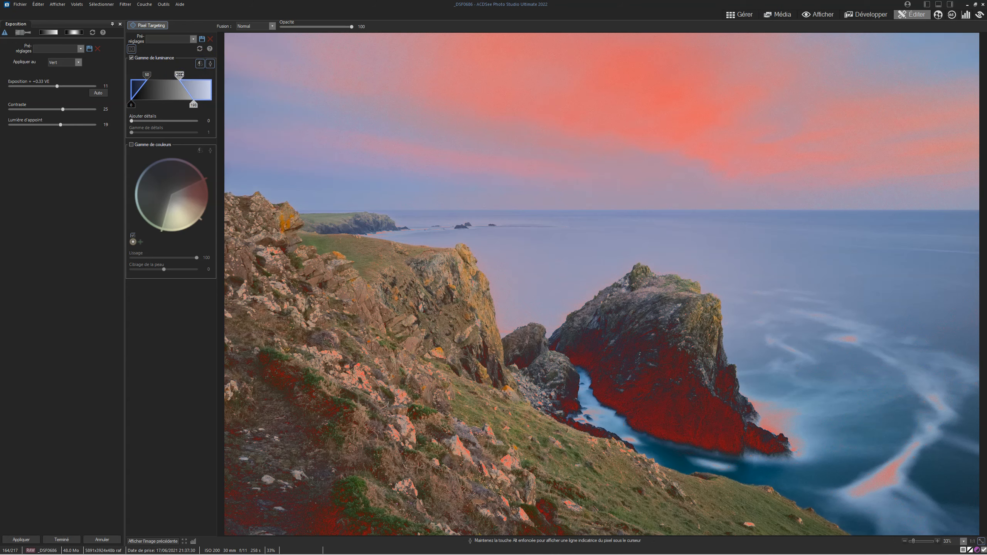
left_click_drag(185, 75, 229, 77)
left_click_drag(167, 74, 182, 75)
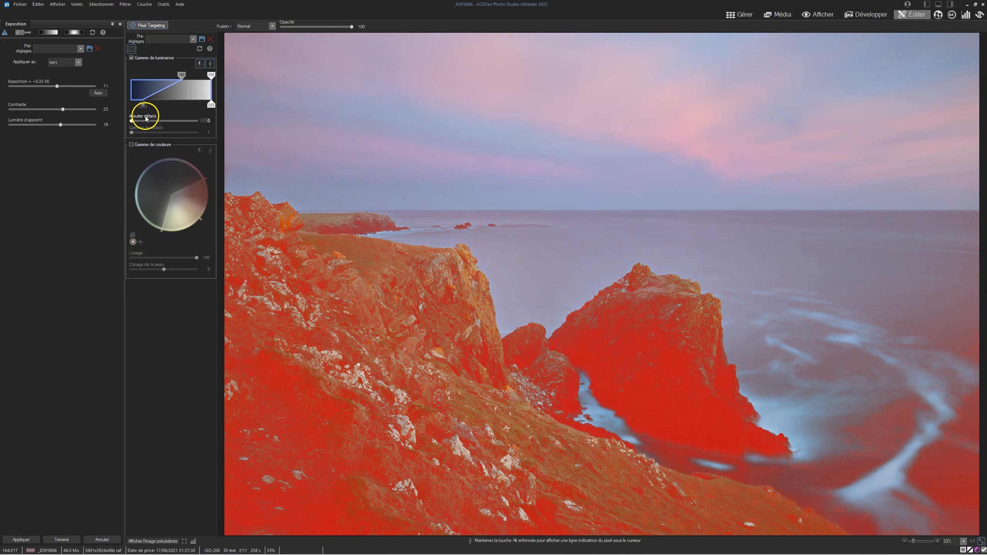
left_click(131, 49)
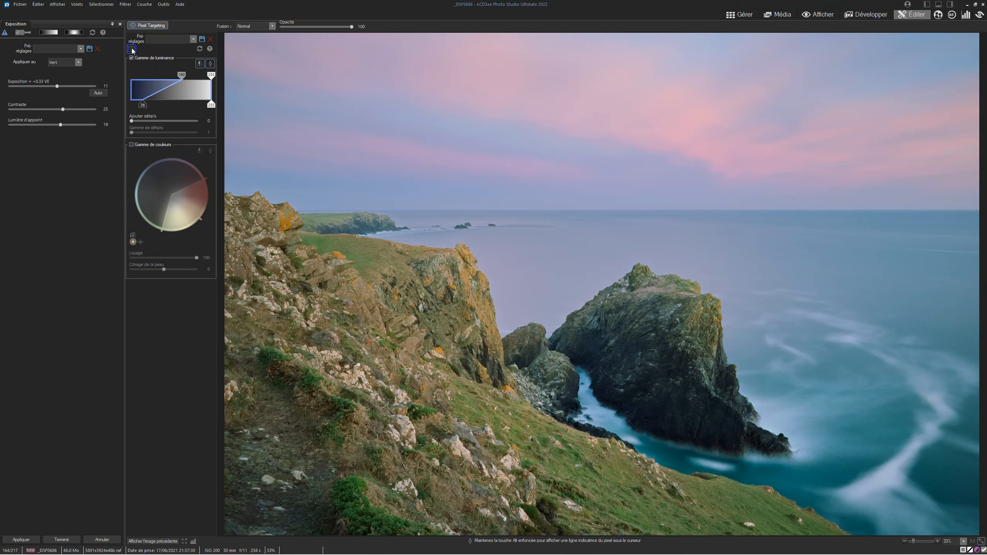
Set the Vert channel adjustment to exposure -0.96 VE, Contraste 21 and Lumière d'appoint 17
mouse_move(57, 86)
left_mouse_down()
mouse_move(39, 86)
mouse_move(55, 88)
left_mouse_up()
left_click(63, 109)
left_click_drag(62, 110, 63, 110)
left_click(60, 125)
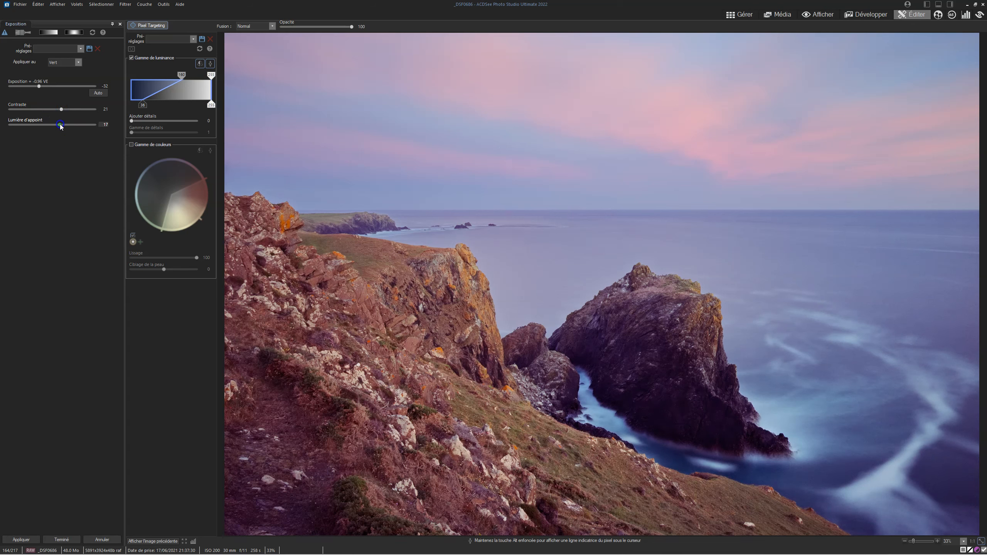
Apply the adjustment to the Rouge channel, try exposures of +1.74 VE and +0.06 VE, and cancel the Exposition filter
left_click(75, 61)
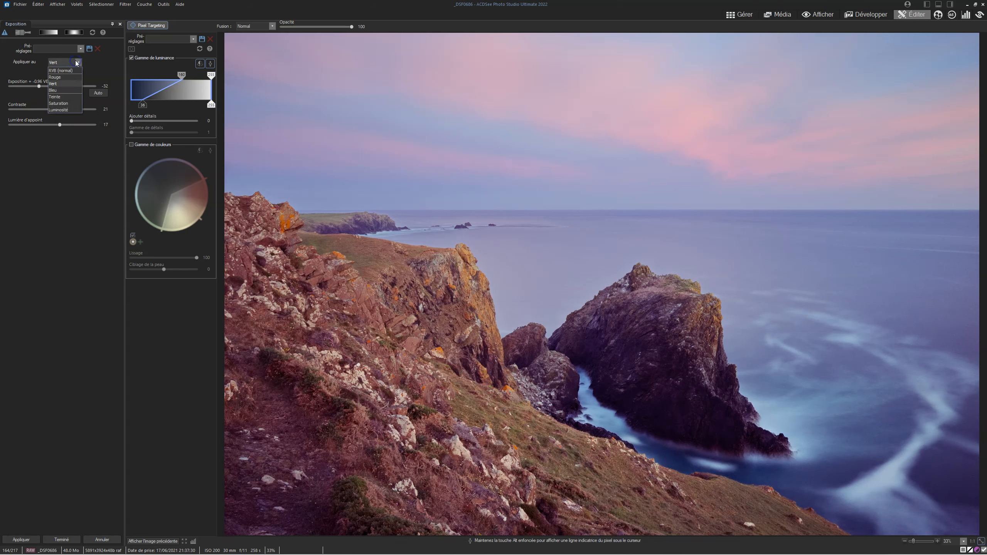
left_click(62, 78)
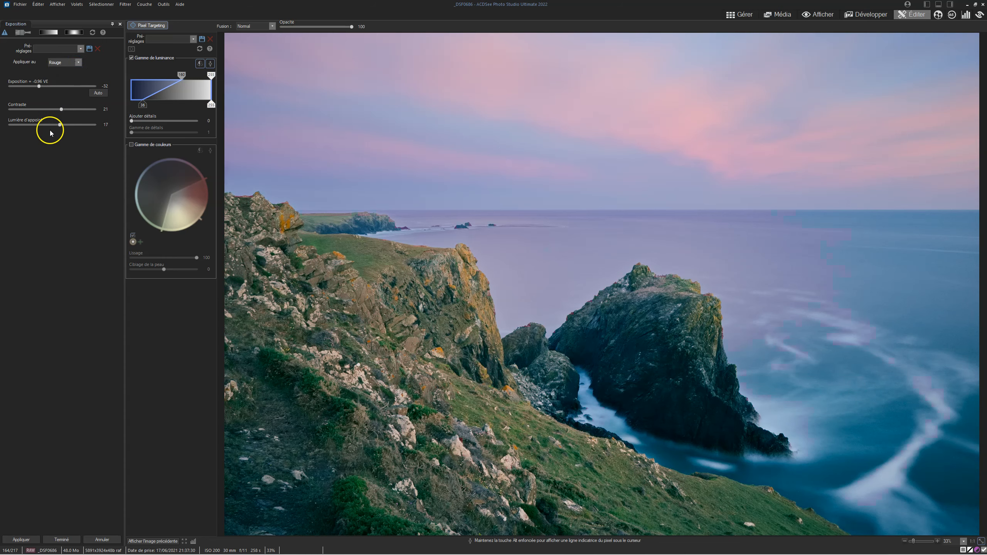
left_click(132, 49)
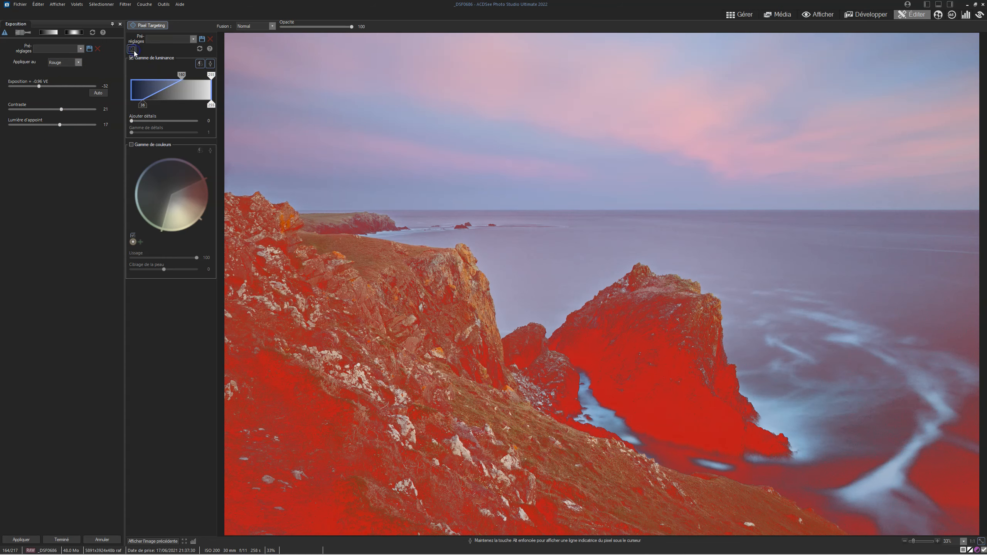
left_click(132, 49)
left_click_drag(39, 87, 78, 88)
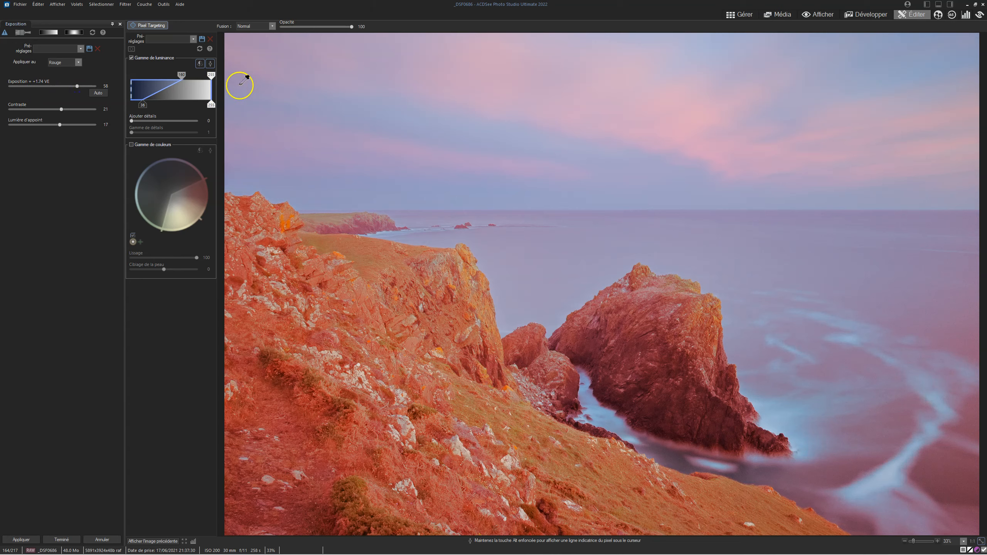
left_click_drag(79, 90, 58, 90)
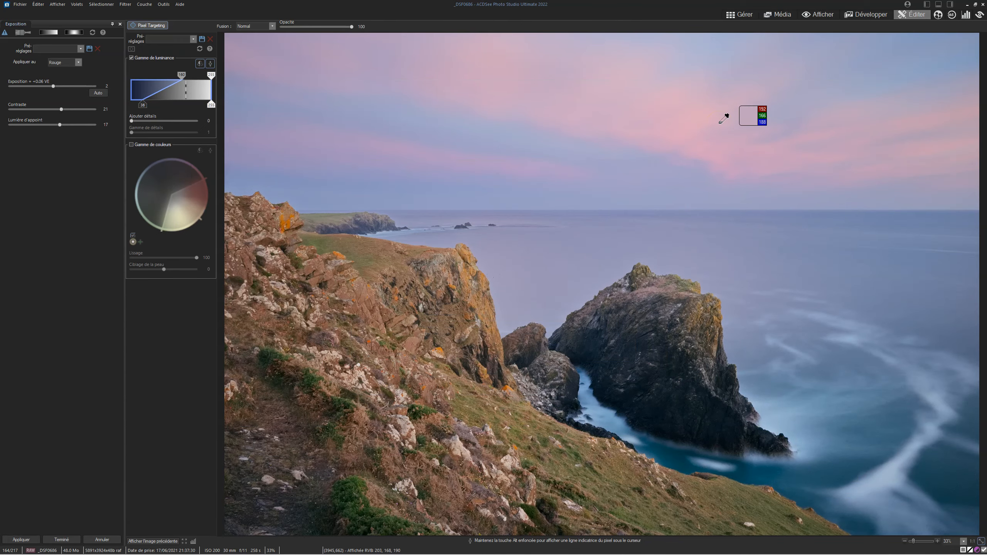
left_click(108, 540)
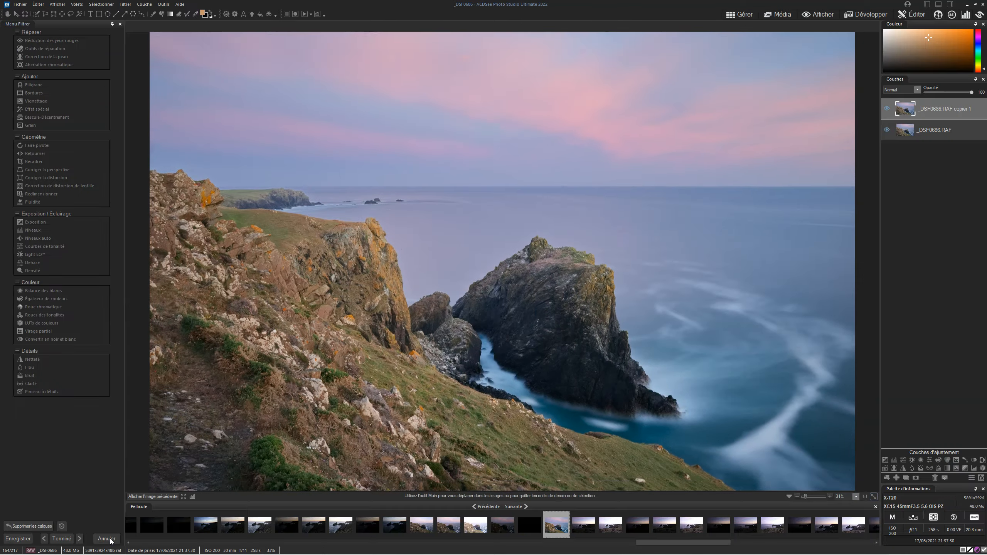
Open the Roues des tonalités filter and review its Appliquer au channel options, keeping RVB (normal)
left_click(60, 319)
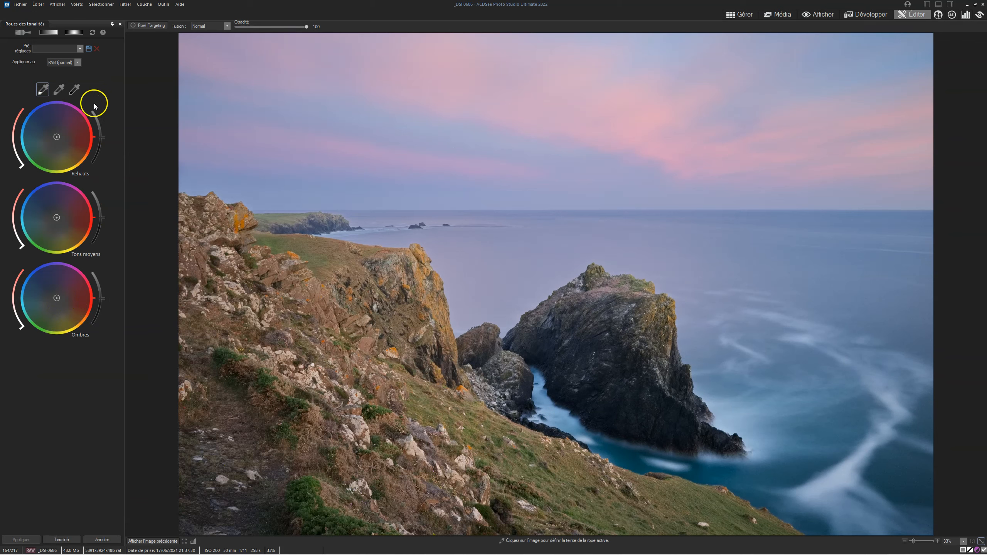
left_click(79, 62)
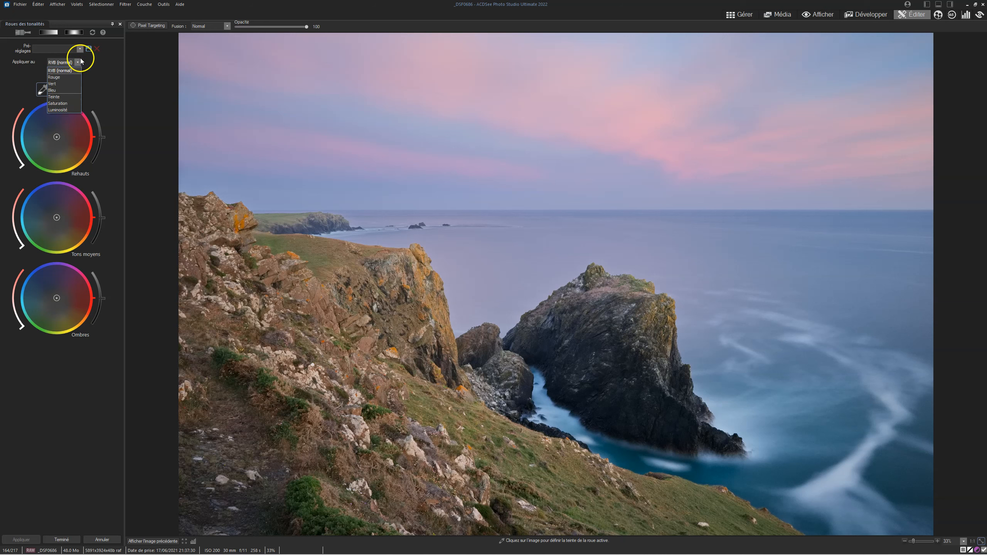
left_click(100, 63)
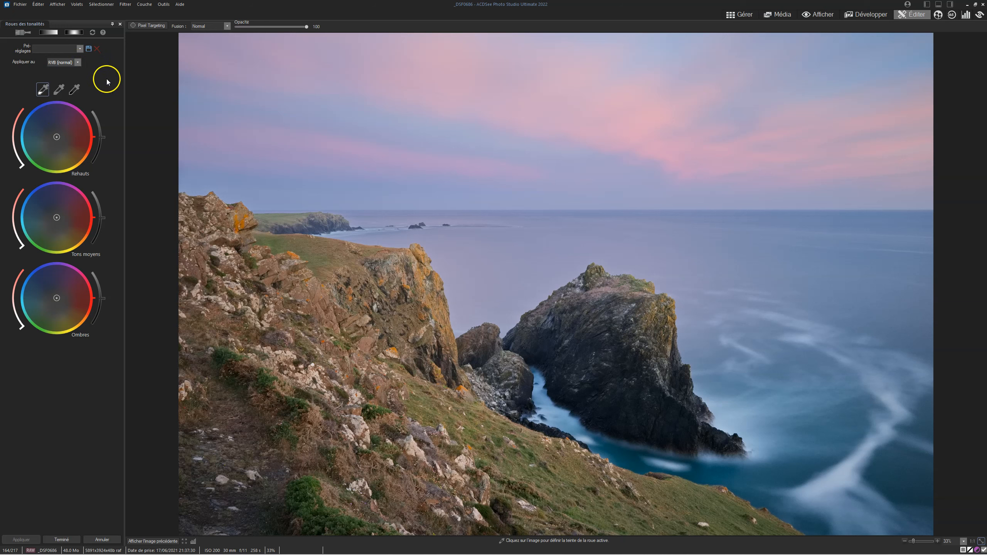
left_click(78, 62)
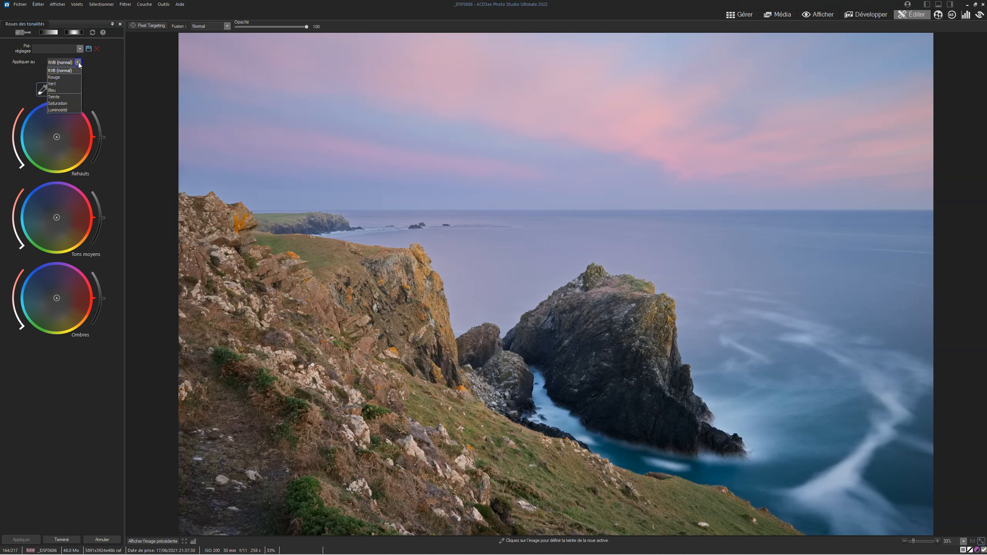
left_click(105, 67)
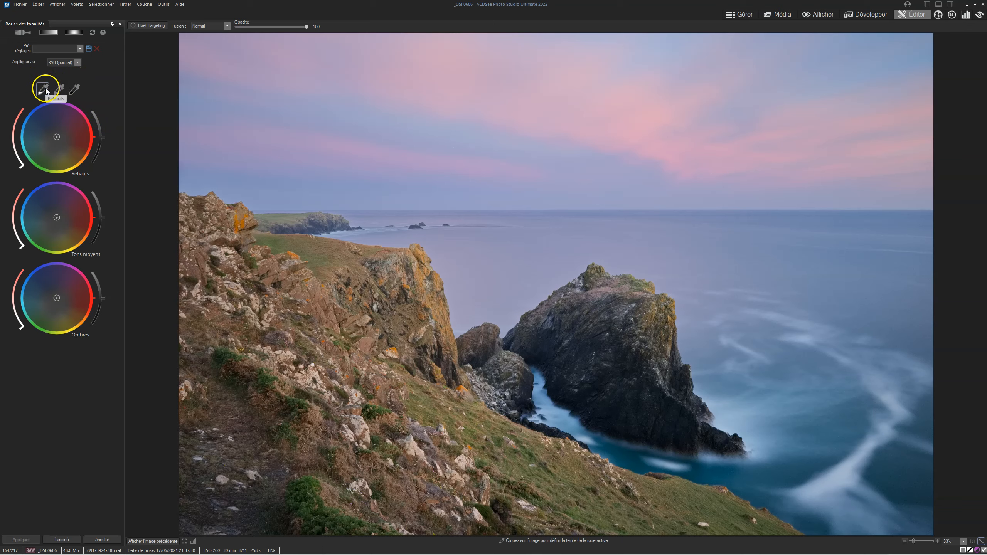
Try a magenta-pink tint on the Rehauts wheel using a hue sampled from the sky
left_click(62, 90)
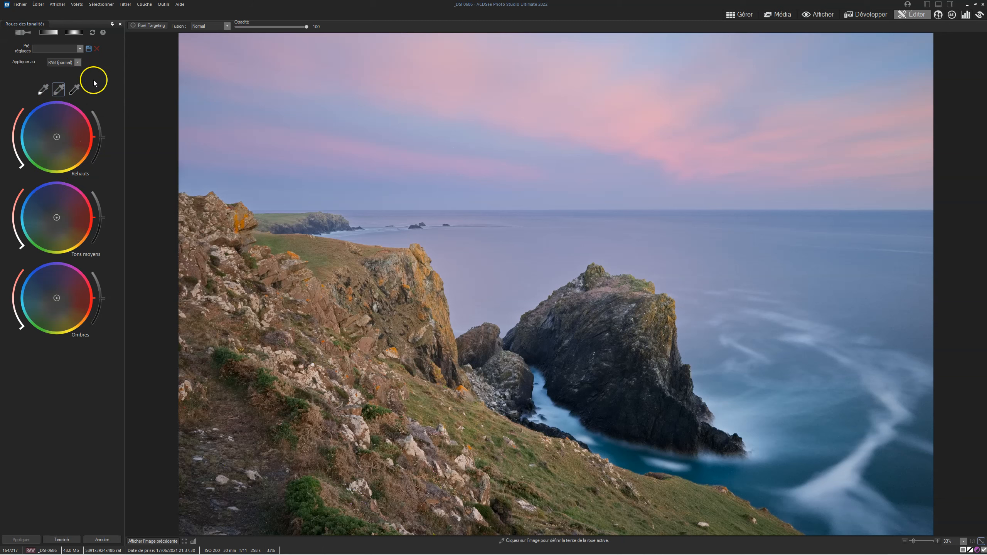
left_click(41, 89)
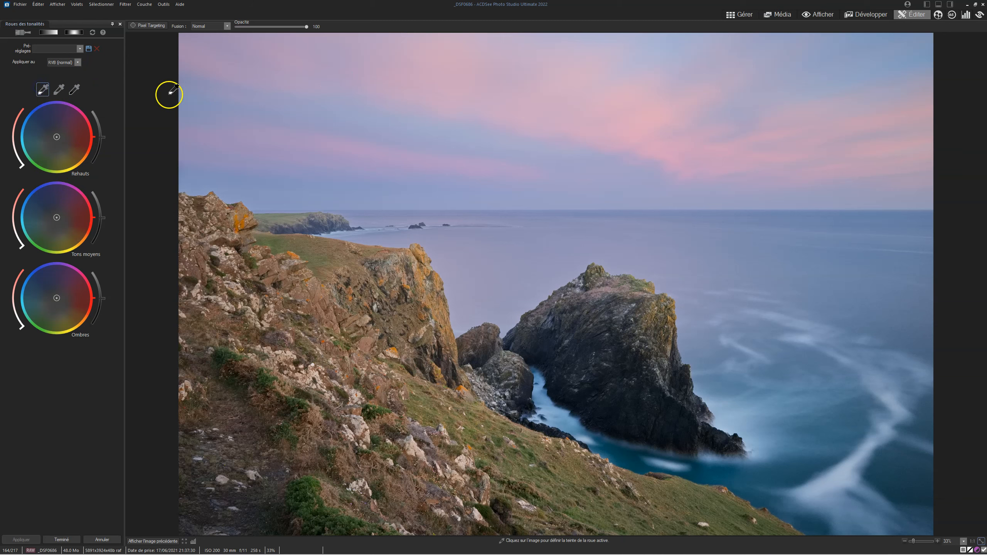
left_click(434, 86)
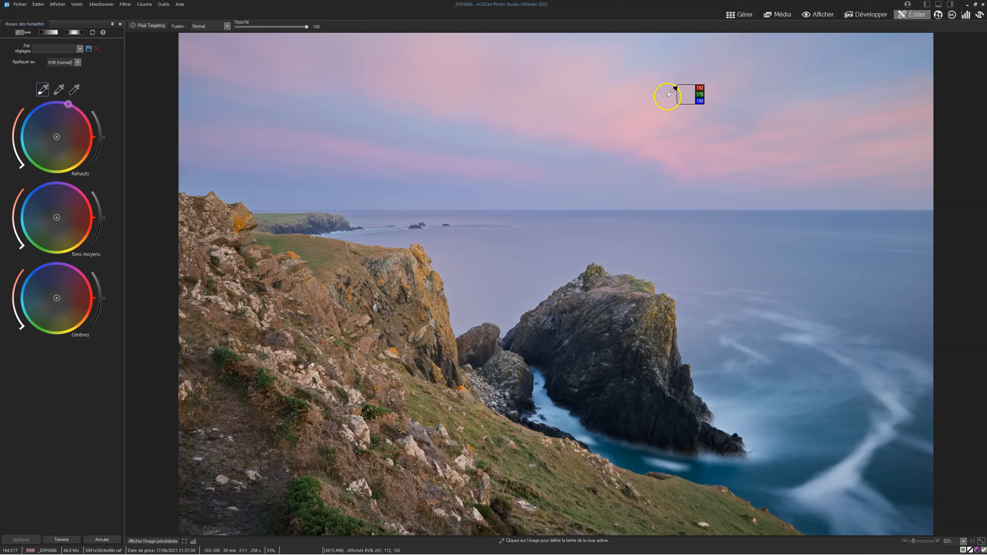
left_click(638, 101)
left_click(639, 100)
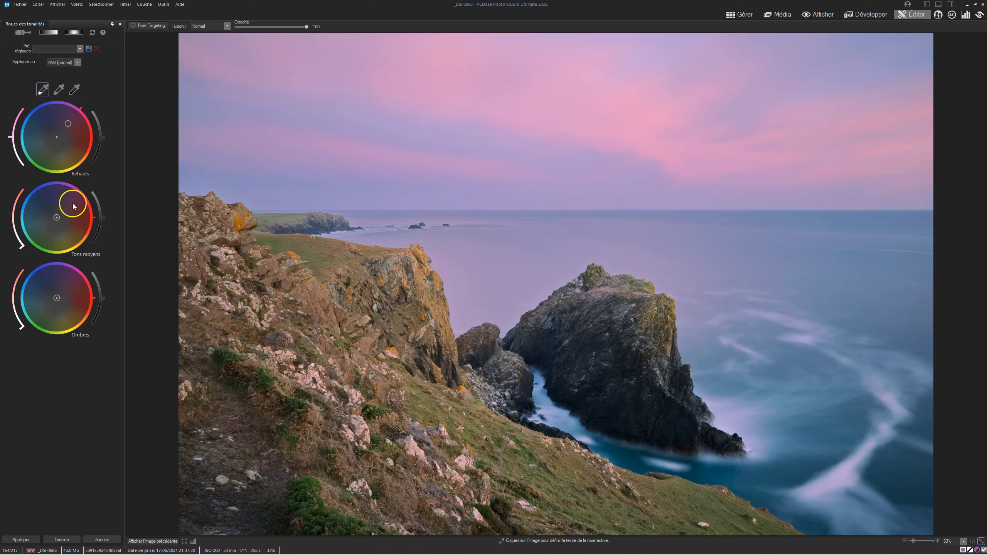
Try magenta-pink tints on the Tons moyens and Ombres wheels with their own color pickers
left_click(59, 92)
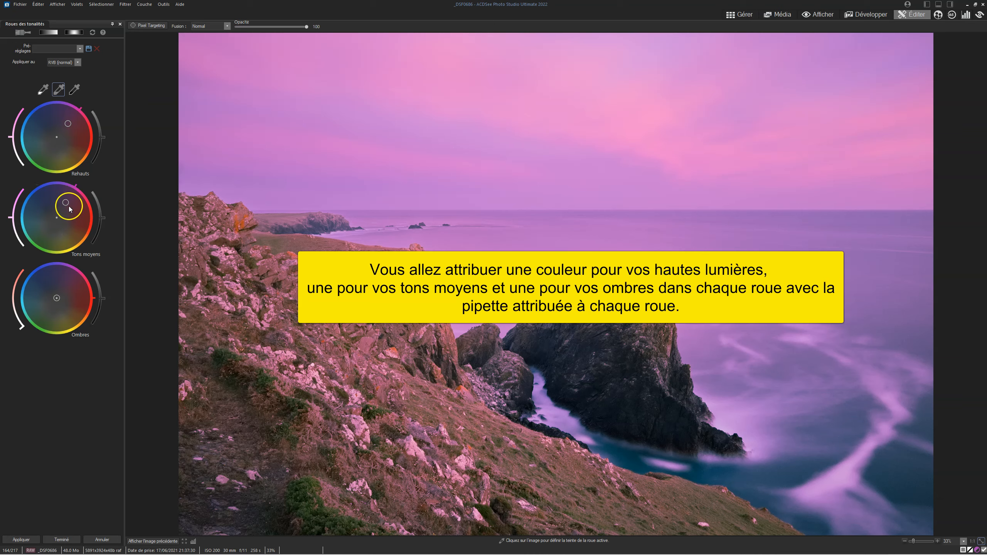
left_click(73, 89)
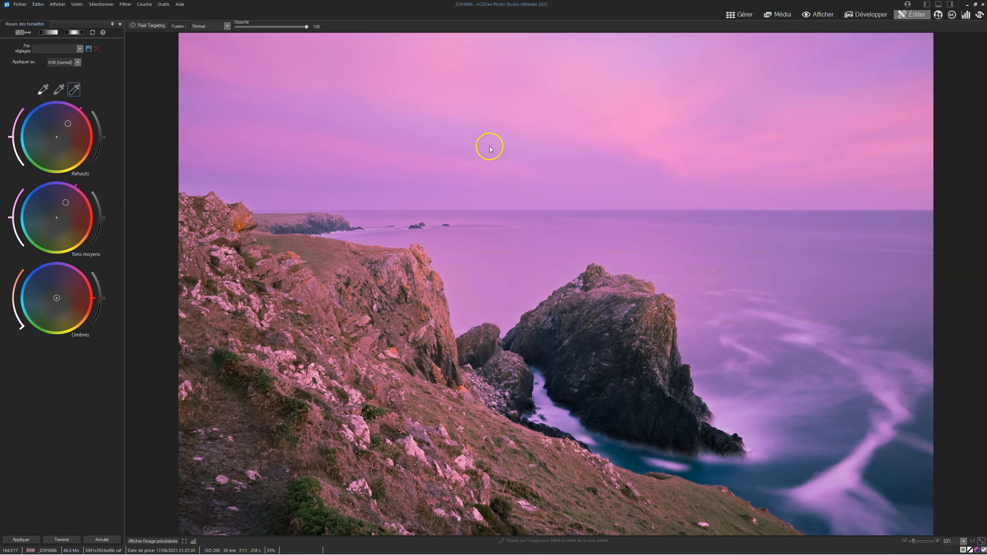
left_click(783, 132)
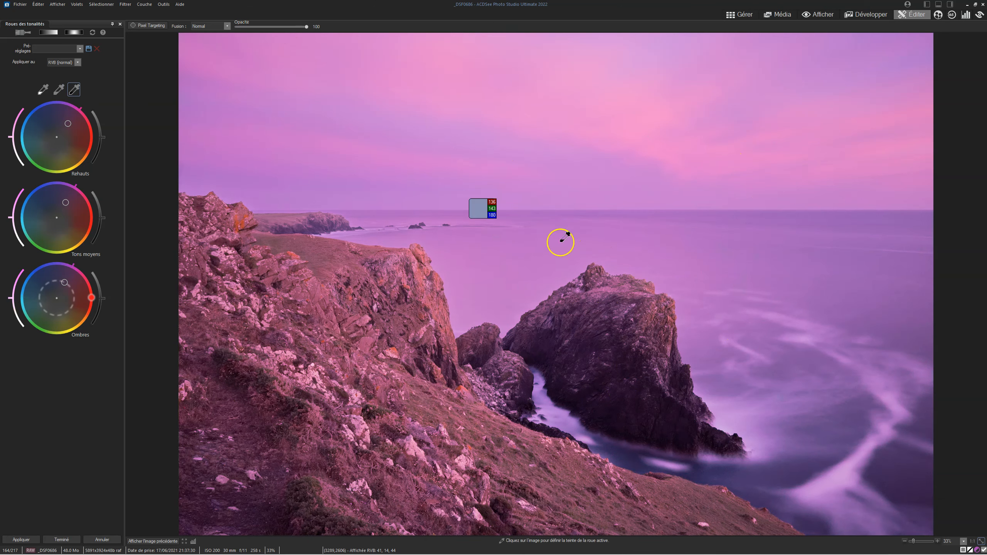
Reset the Rehauts, Tons moyens and Ombres wheels to neutral
left_click(46, 89)
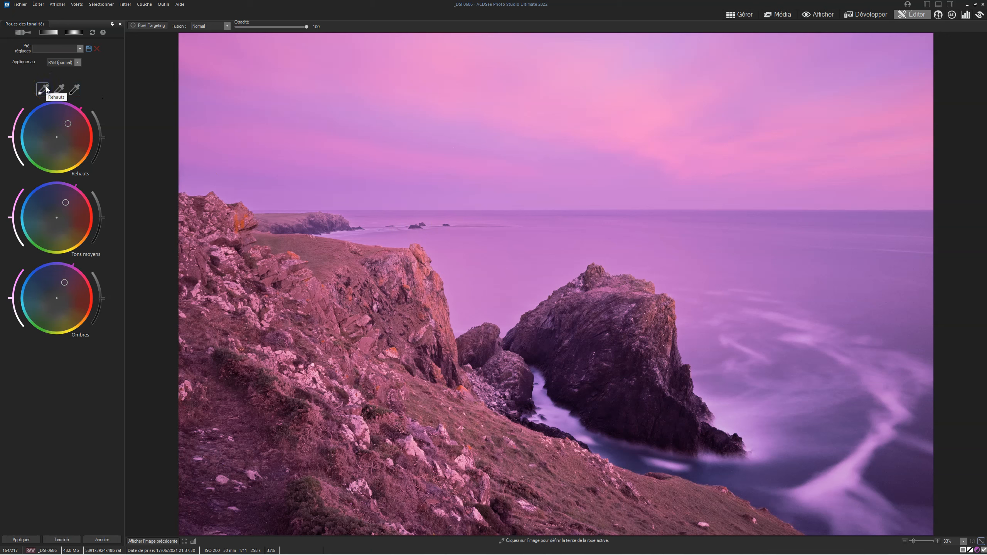
left_click_drag(68, 124, 70, 120)
double_click(55, 298)
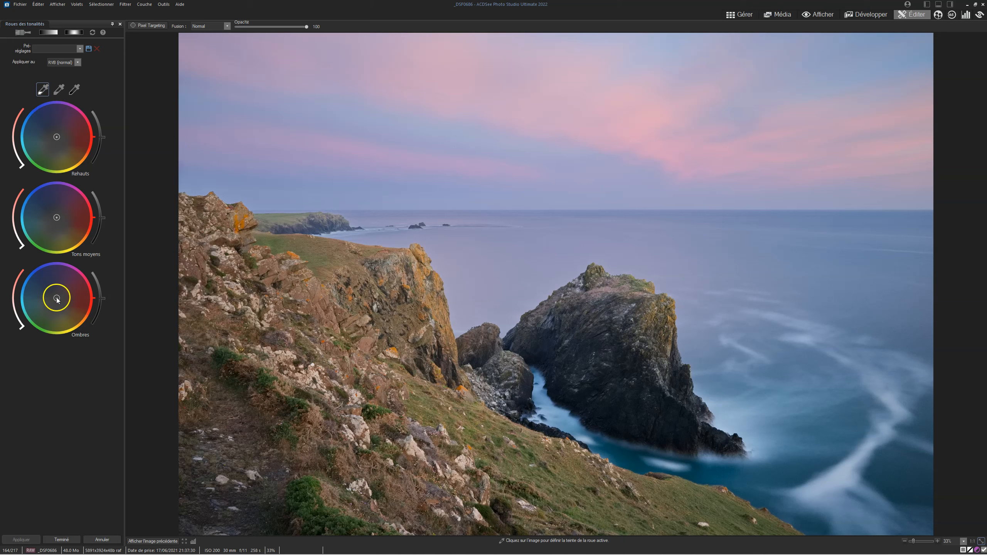
Tint the shadows blue on the Ombres wheel using a hue sampled from the image
left_click(74, 89)
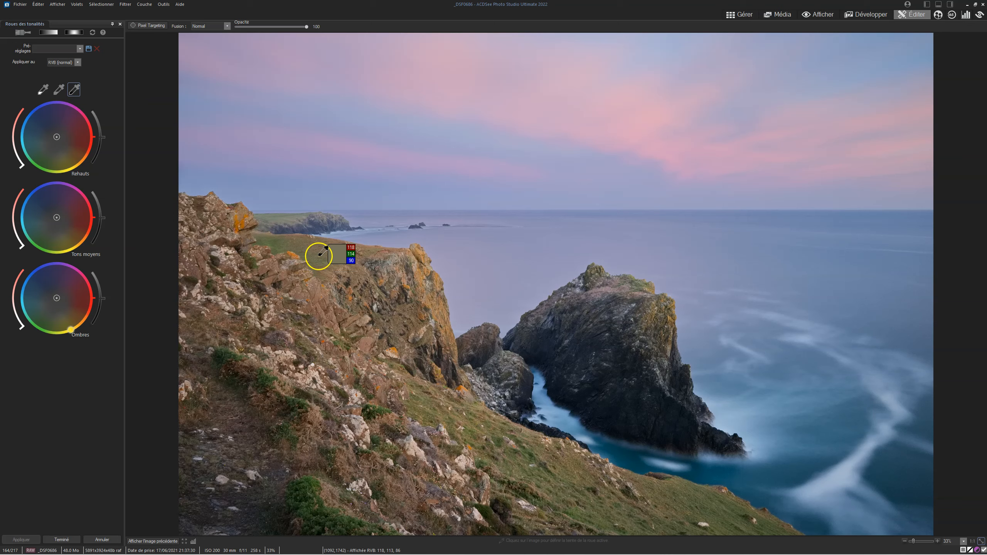
left_click(588, 319)
left_click_drag(550, 472, 363, 275)
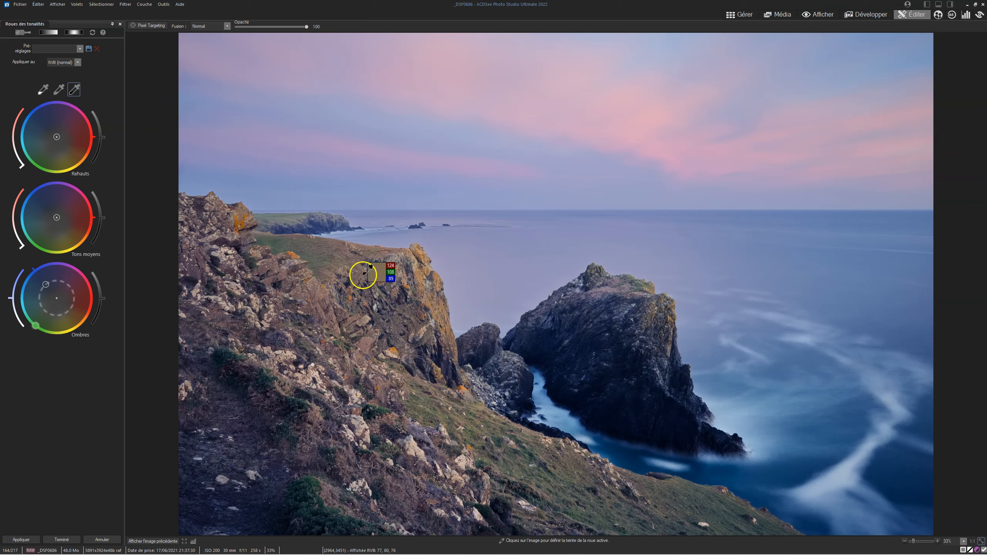
Try an orange Tons moyens tint sampled from the cliff and a reddish Rehauts tint, and reset both wheels
left_click(59, 91)
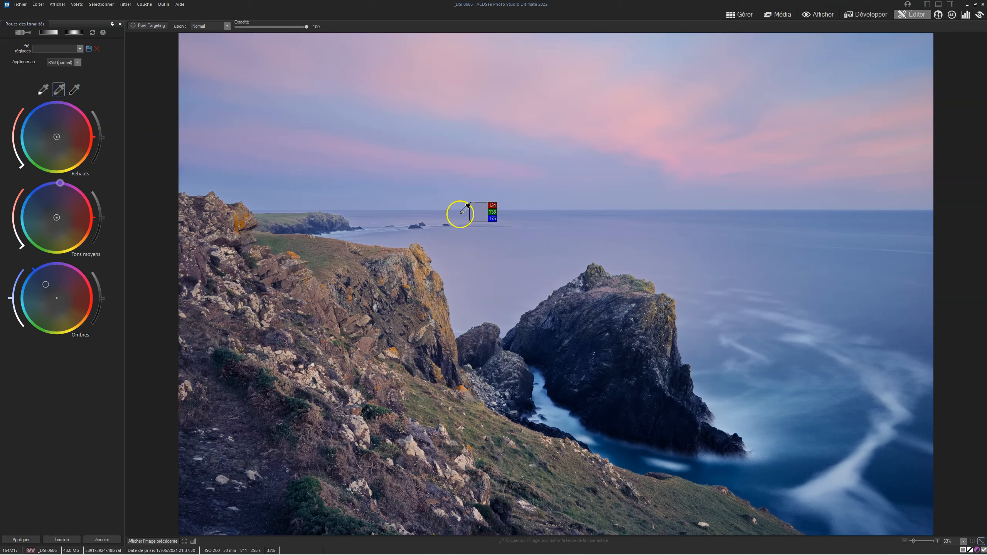
left_click(421, 258)
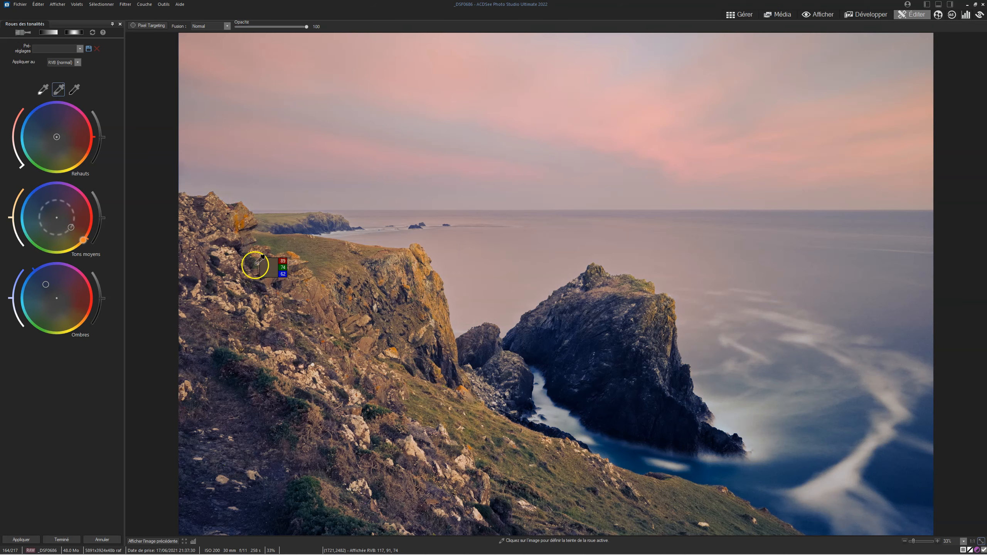
left_click(43, 90)
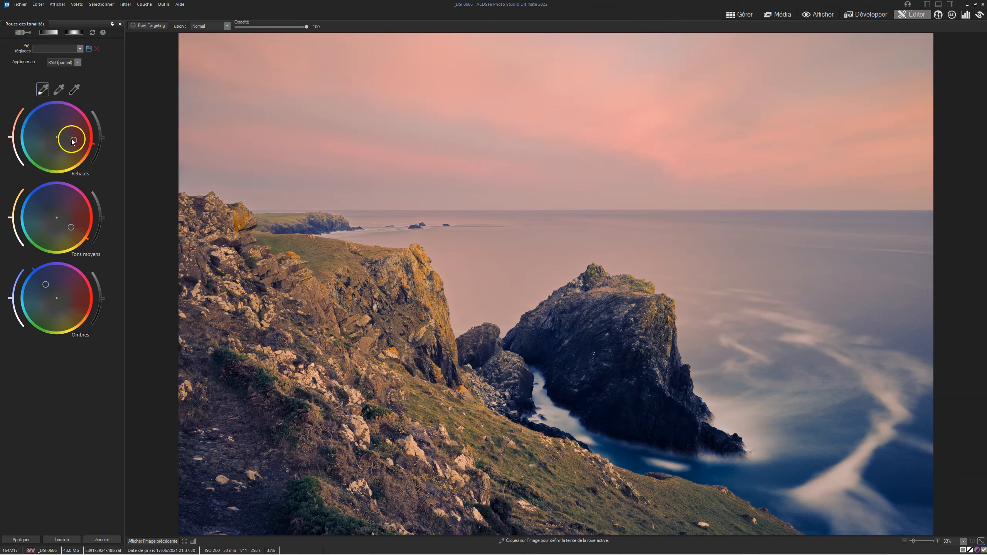
double_click(71, 227)
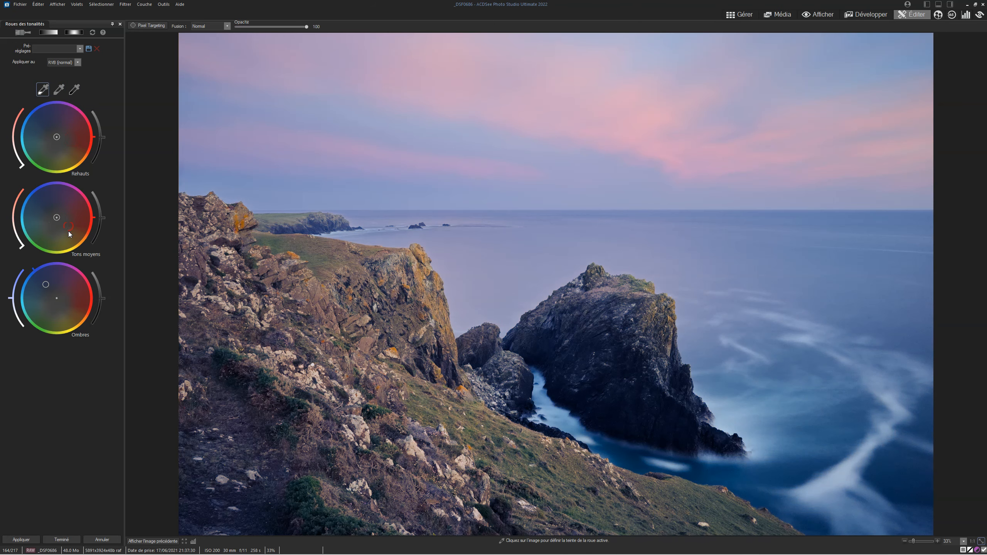
Try a pink Rehauts tint, an orange Tons moyens tint and a blue Ombres tint, and slightly lower the brightness of the wheels
double_click(45, 285)
left_click_drag(57, 156, 63, 137)
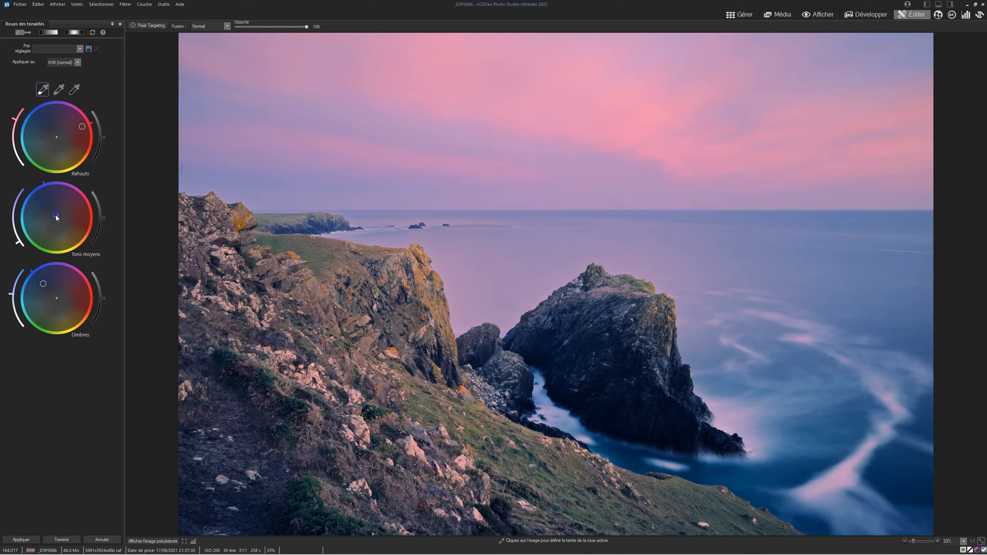
left_click_drag(57, 217, 46, 229)
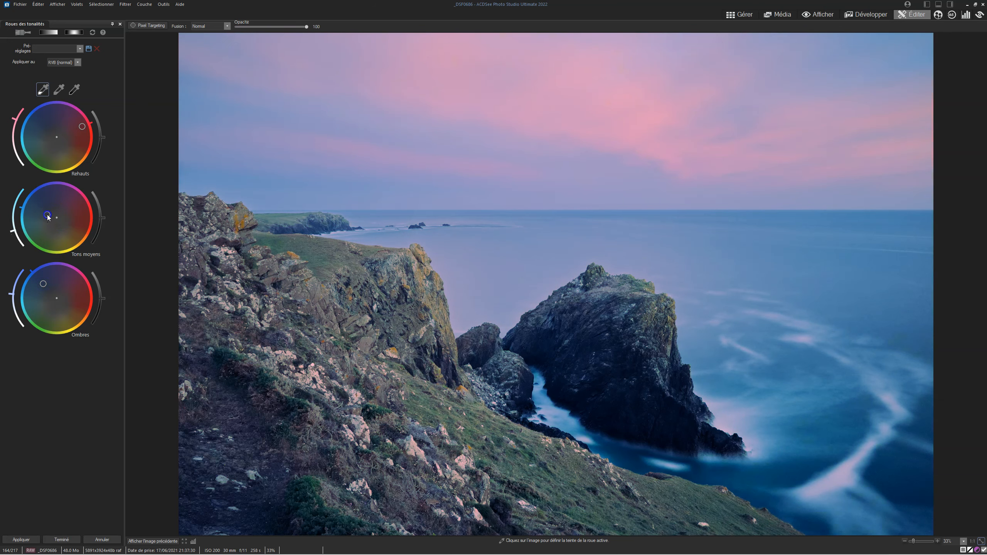
mouse_move(49, 217)
left_mouse_down()
mouse_move(73, 216)
mouse_move(66, 225)
left_mouse_up()
mouse_move(104, 152)
left_mouse_down()
mouse_move(110, 116)
mouse_move(110, 142)
left_mouse_up()
left_click_drag(100, 220, 109, 234)
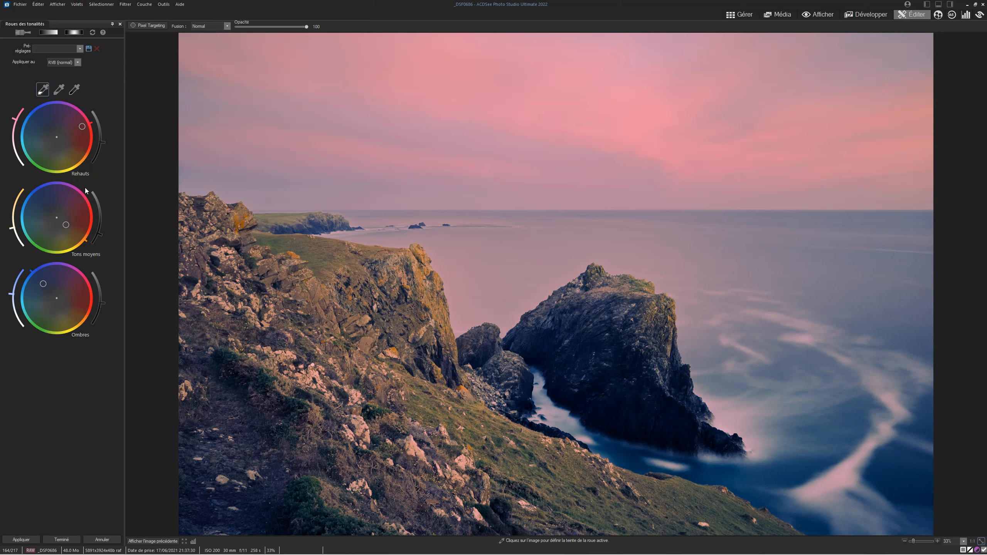
Try applying the tone wheels to Saturation, Rouge and Vert in turn
left_click(78, 63)
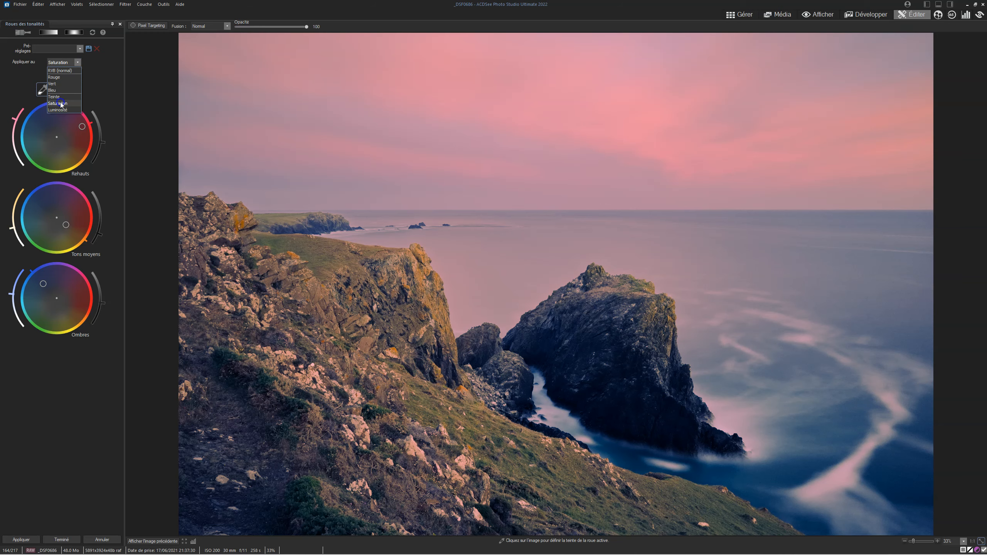
left_click(61, 104)
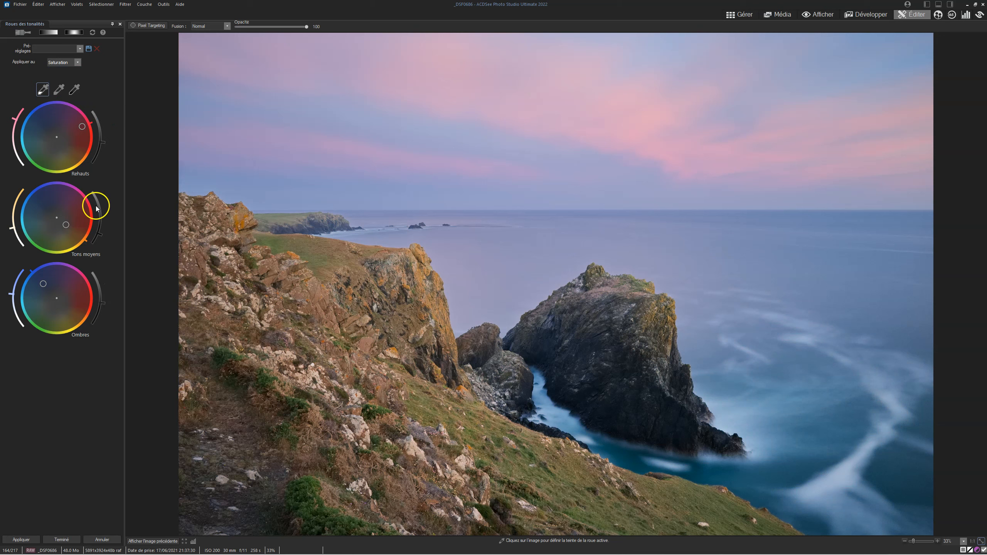
left_click(77, 63)
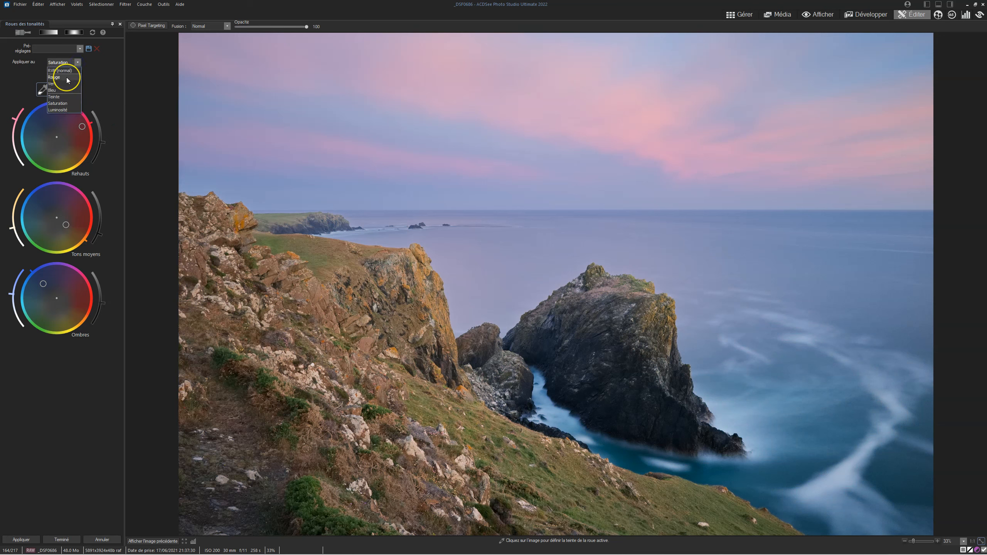
left_click(67, 78)
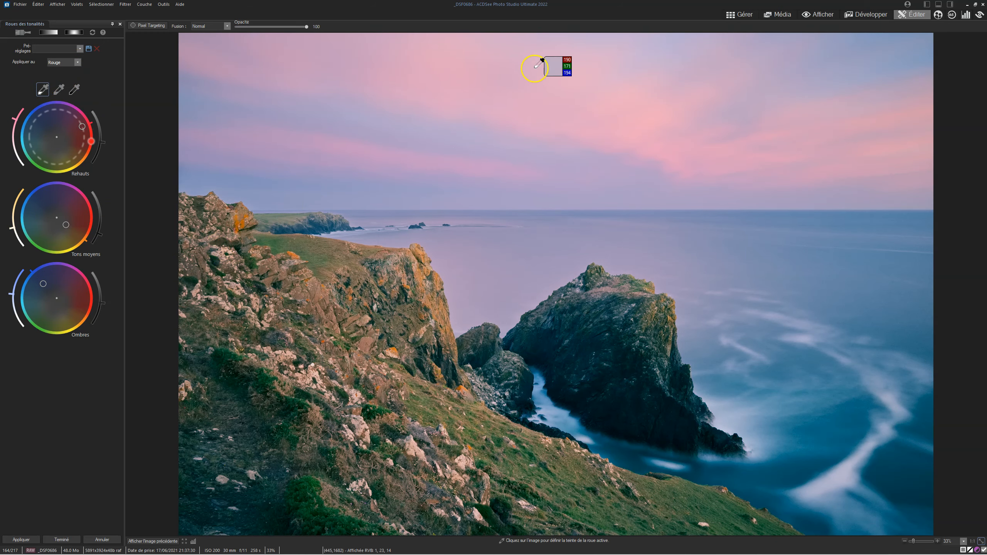
left_click(78, 63)
left_click(64, 84)
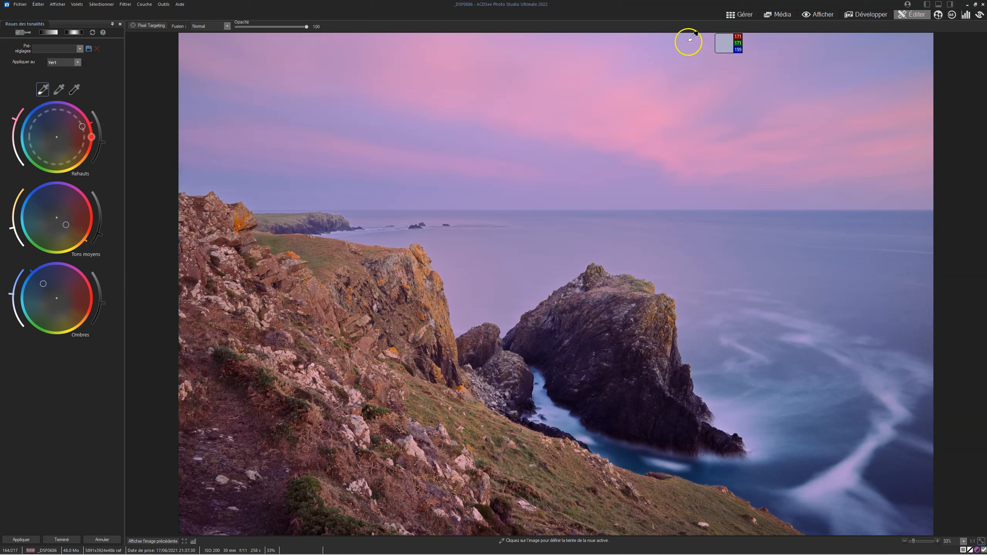
Try applying the tone wheels to Luminosité and Saturation, and return to RVB (normal)
left_click(77, 62)
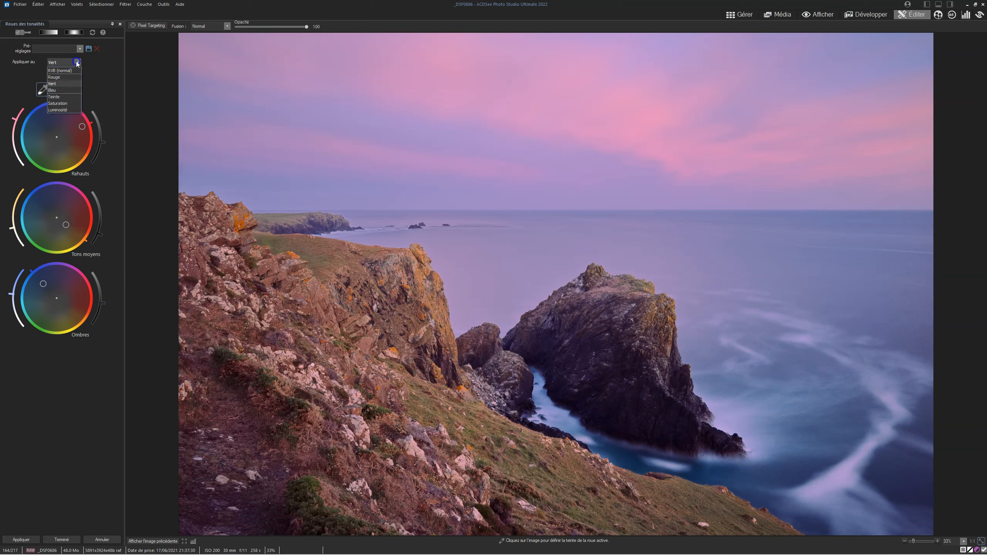
left_click(56, 110)
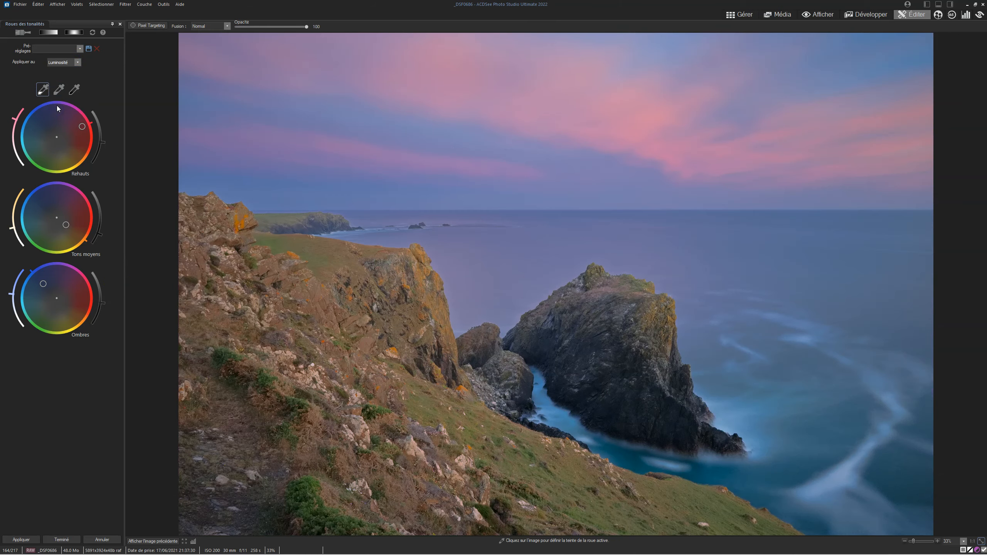
left_click(78, 62)
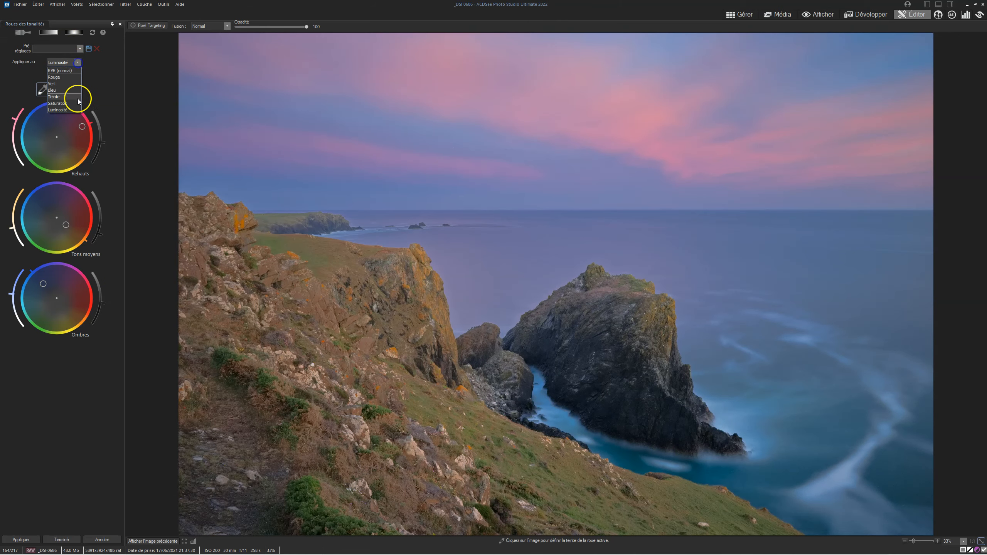
left_click(68, 103)
left_click(78, 62)
scroll(65, 76, "up", 1)
left_click(65, 70)
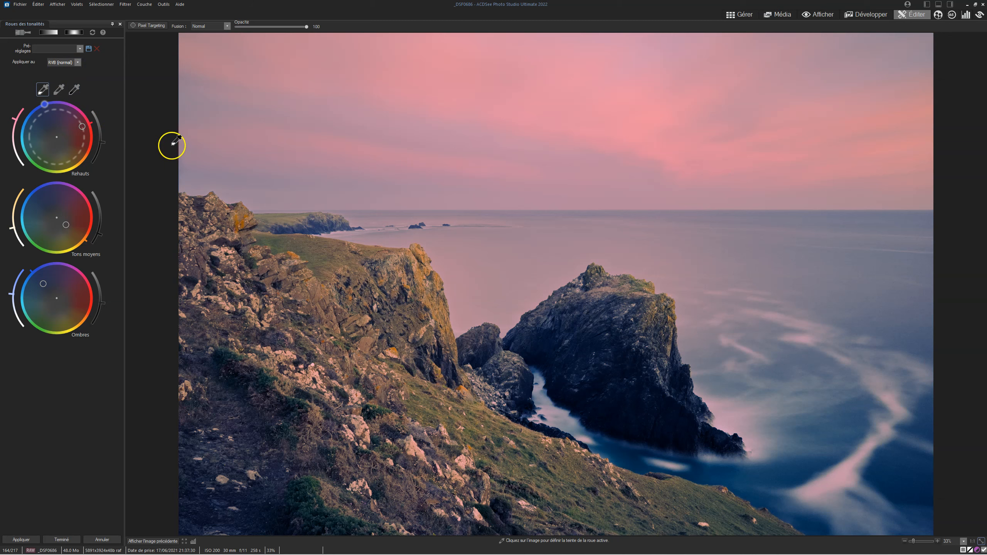
Reset Pixel Targeting, try a Gamme de luminance that excludes the darkest tones, and display the mask over the image
left_click(439, 206)
left_click(149, 26)
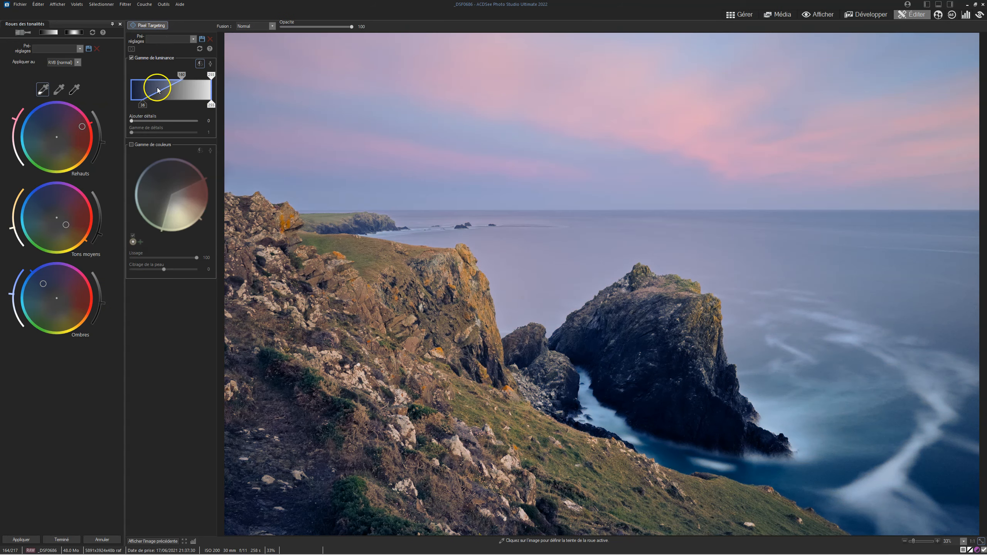
left_click(199, 49)
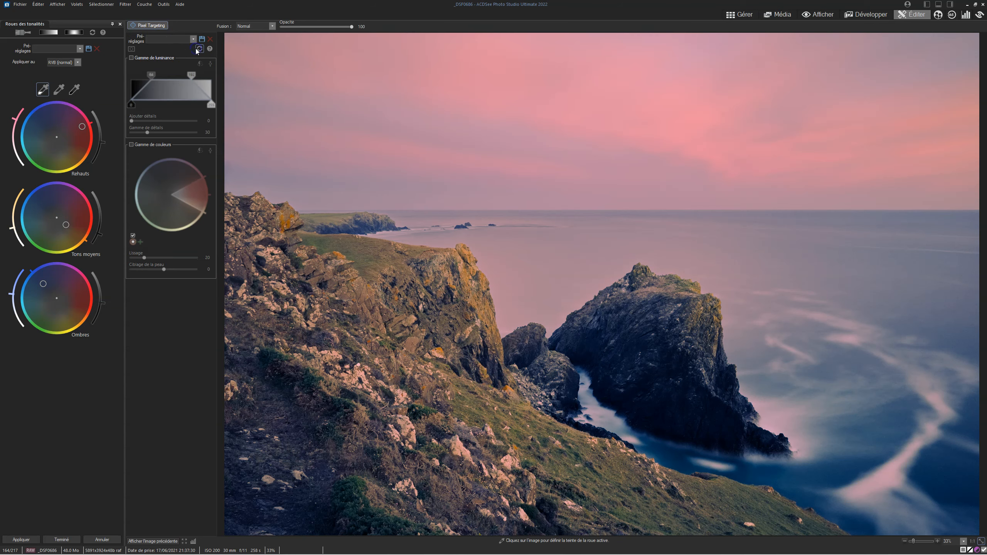
left_click(131, 57)
left_click_drag(152, 74, 170, 75)
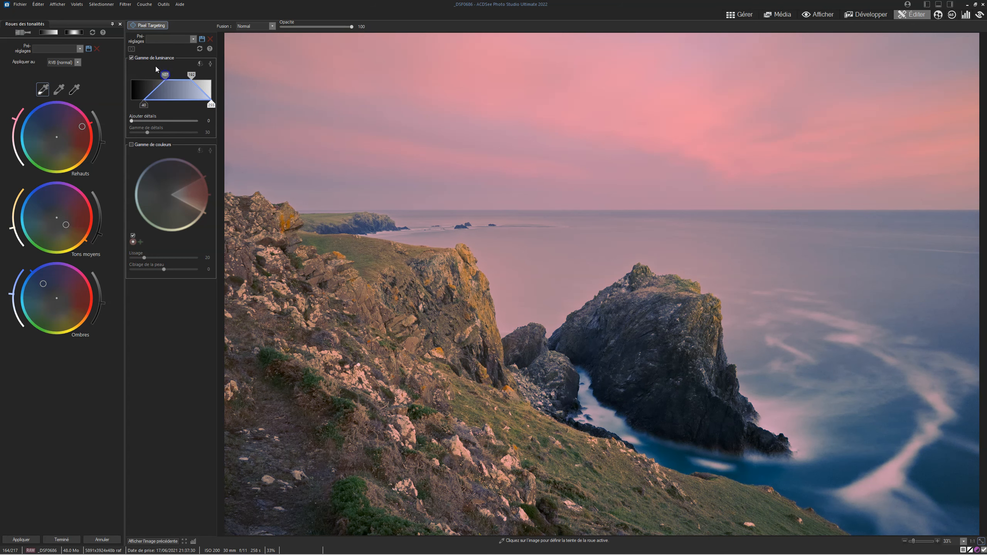
left_click(132, 48)
left_click(163, 74)
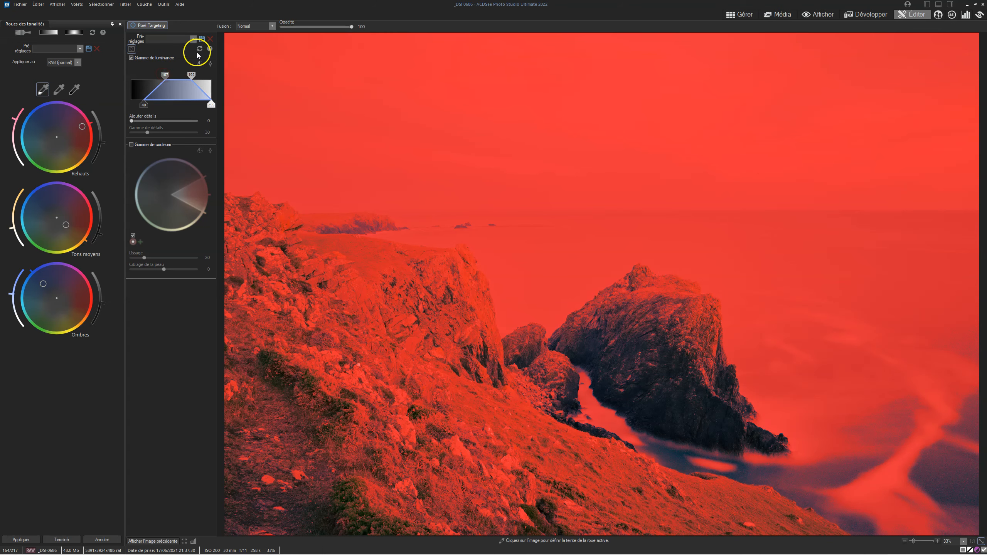
Reset Pixel Targeting, try an inverted Gamme de luminance with its dark range extended towards the midtones, and hide the mask
left_click(199, 48)
left_click(132, 58)
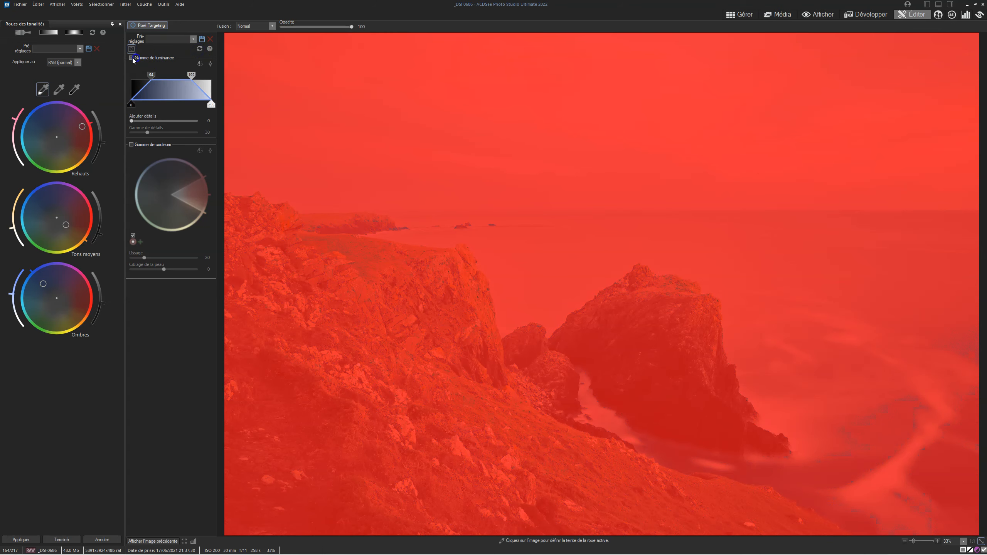
left_click(200, 64)
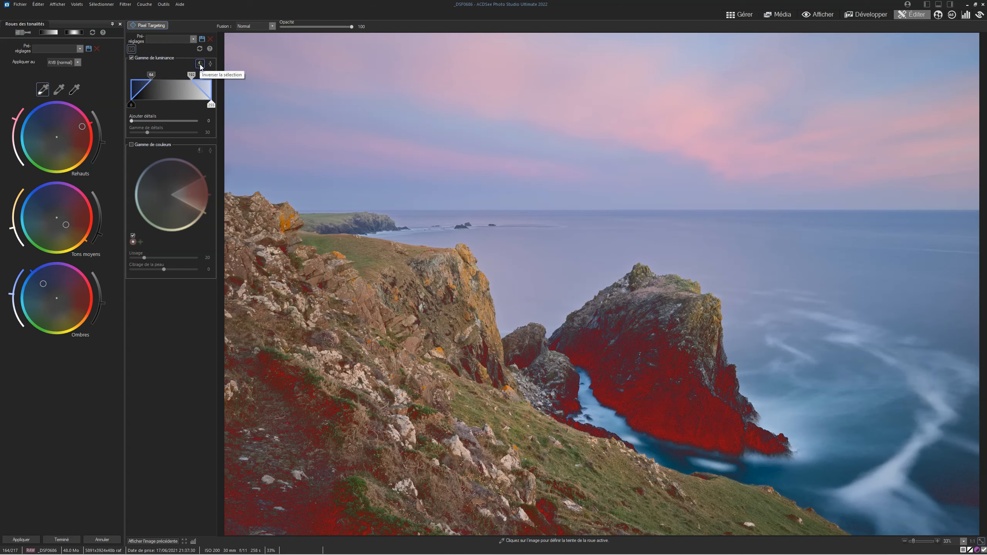
left_click_drag(155, 77, 169, 77)
left_click(132, 49)
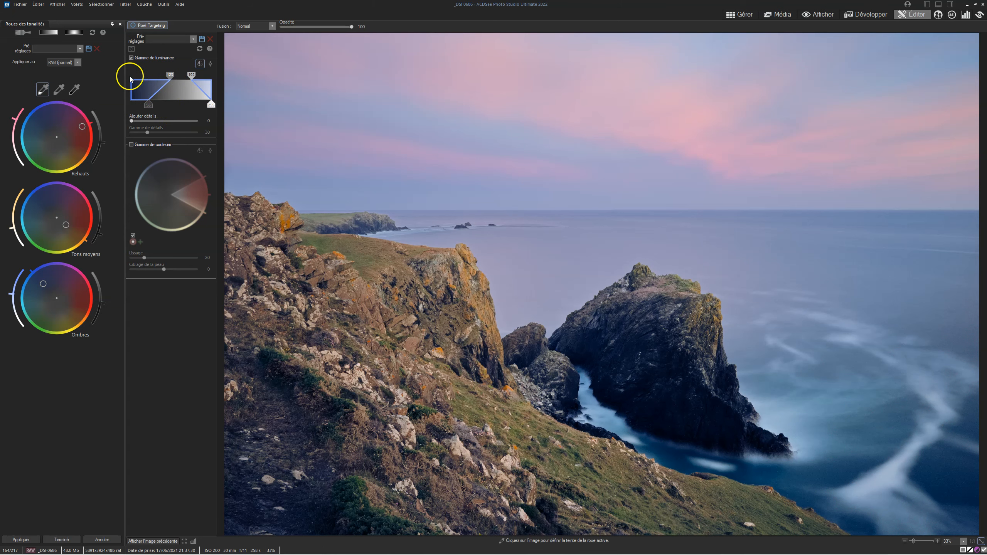
Switch the Gamme de luminance targeting off and on to compare the tint's effect on the photo
left_click(131, 58)
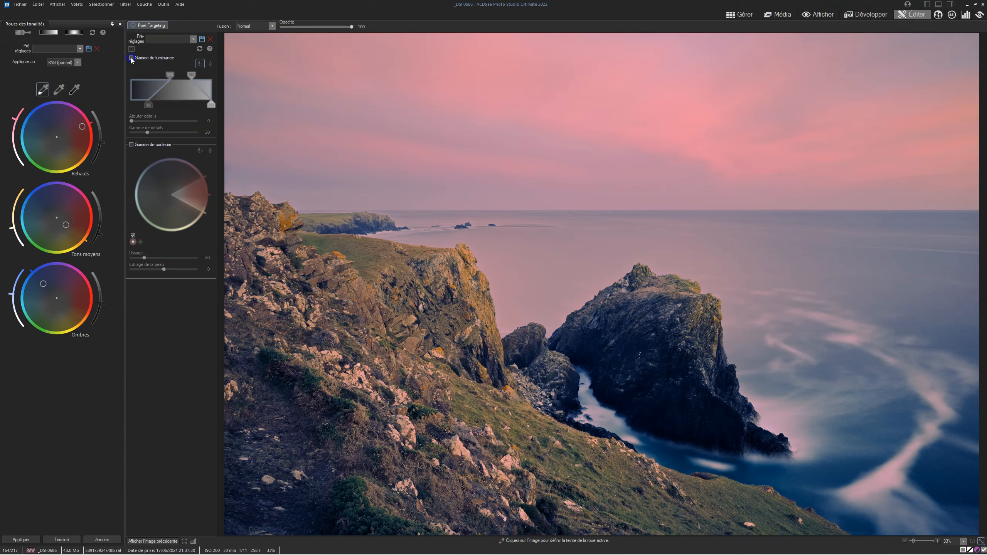
left_click(131, 57)
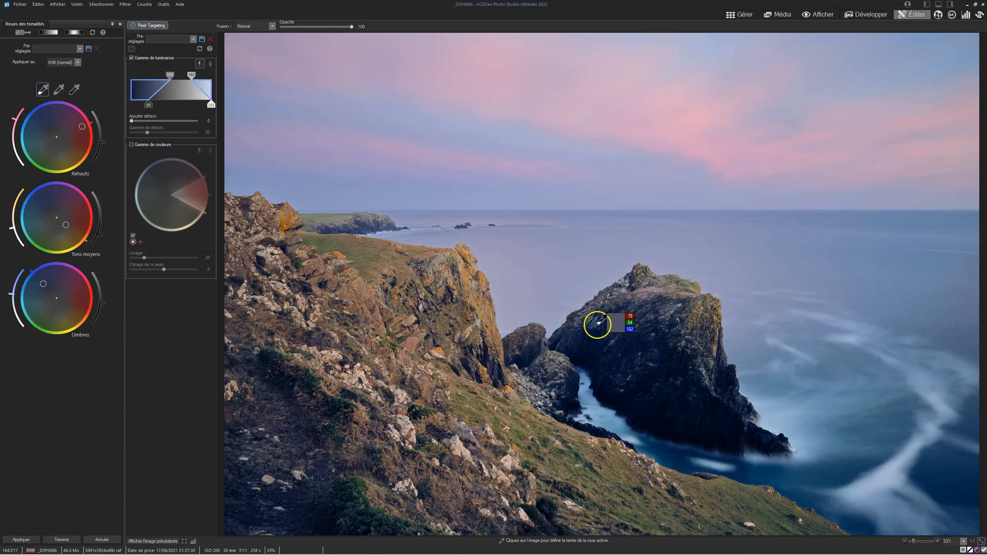
left_click(357, 268)
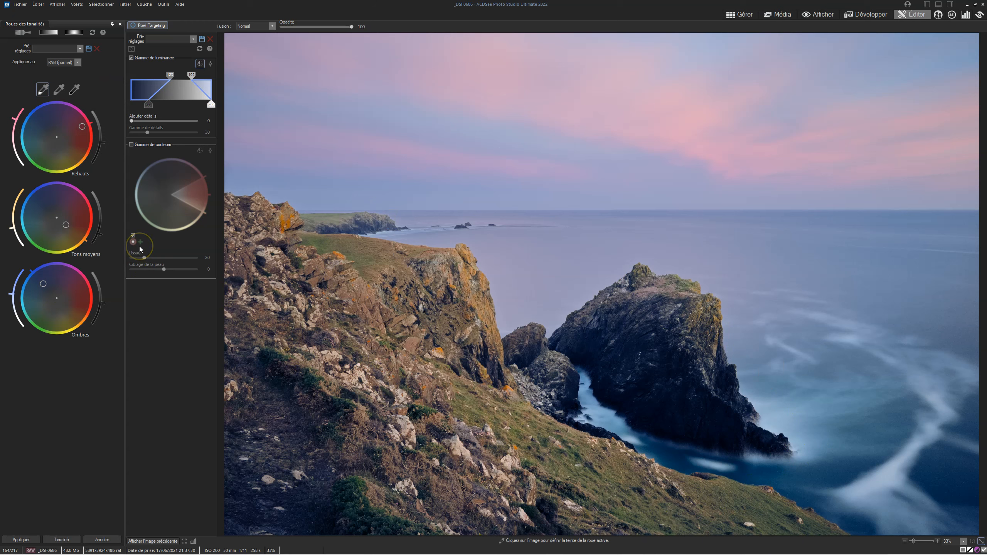
Try applying the luminance-targeted tone wheels to the Bleu channel and to the Vert channel
left_click(78, 63)
left_click(54, 90)
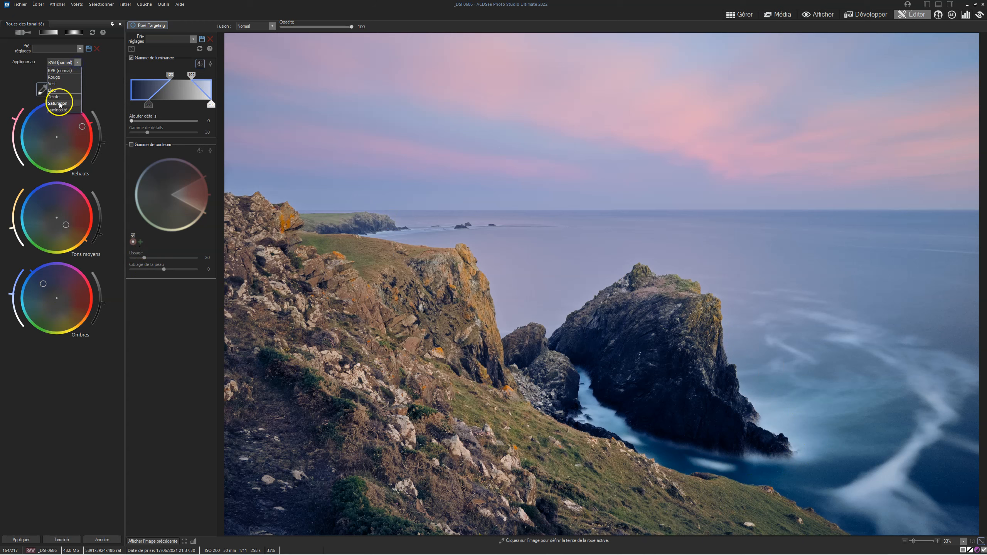
left_click(64, 84)
left_click(78, 62)
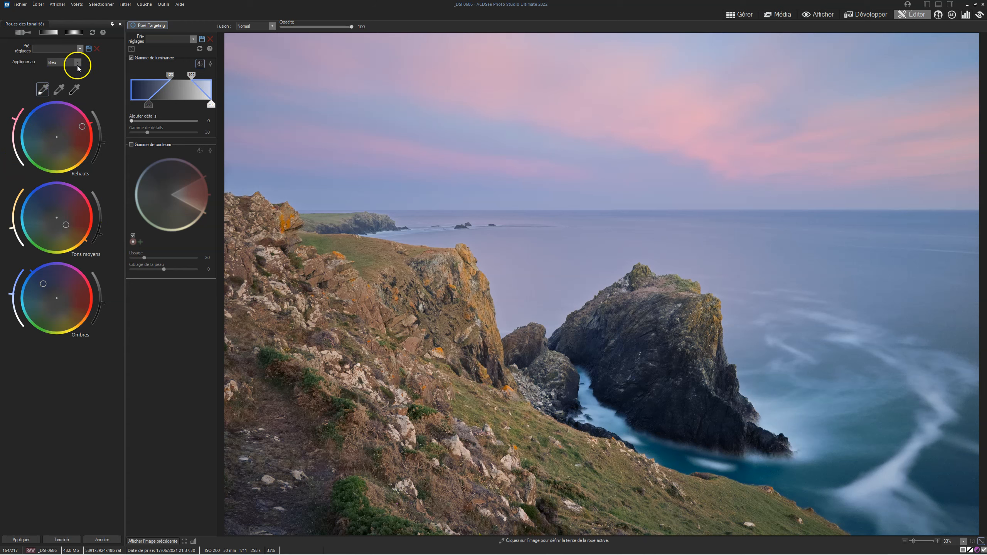
left_click(60, 82)
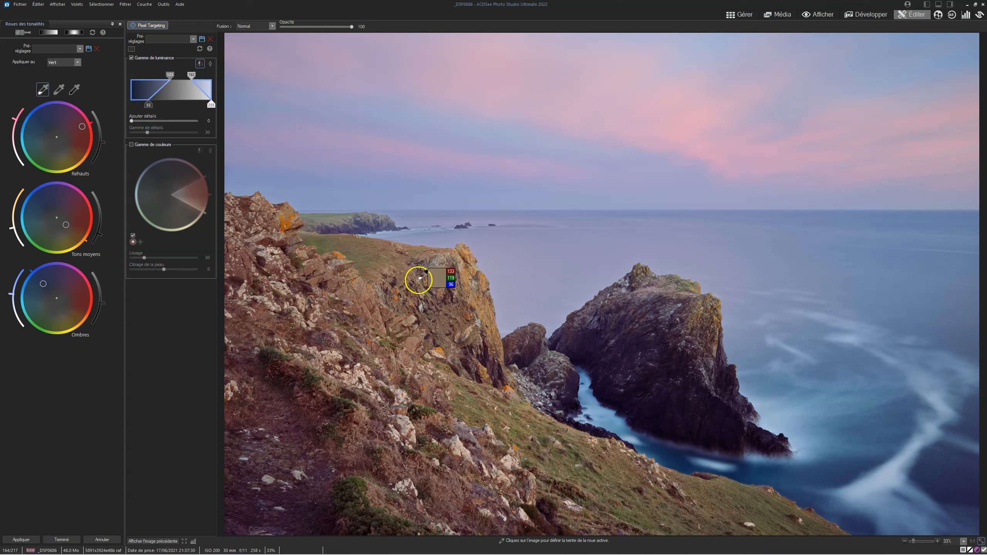
left_click(446, 490)
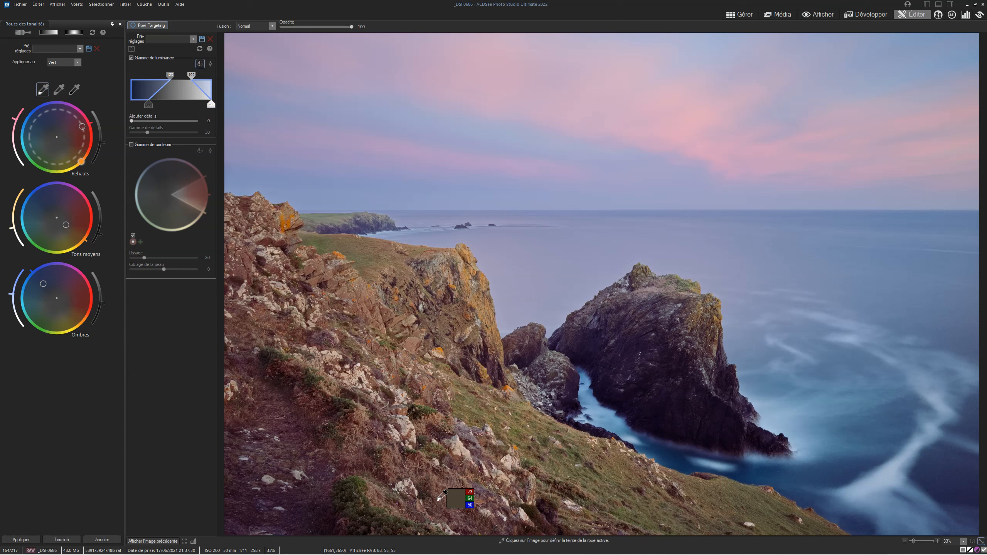
left_click(372, 346)
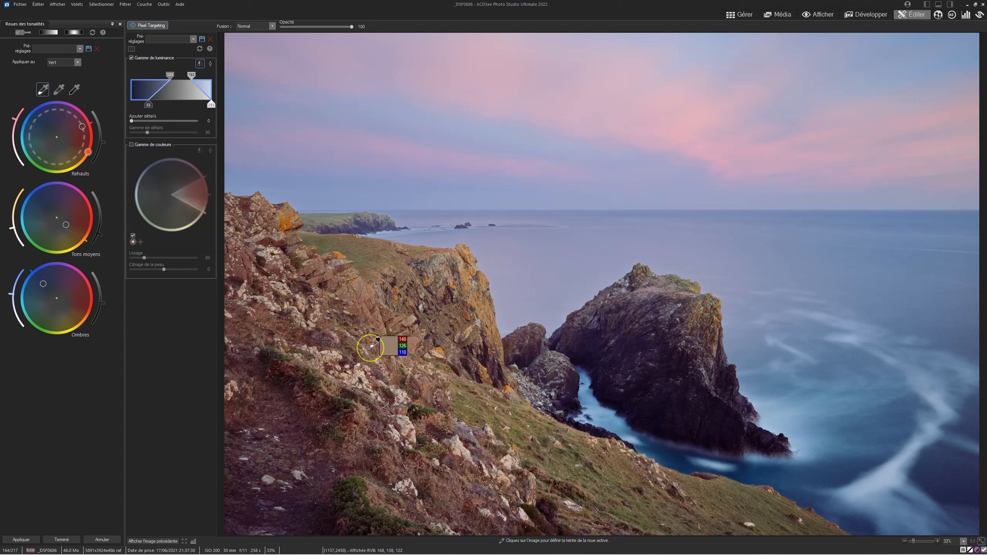
left_click(176, 428)
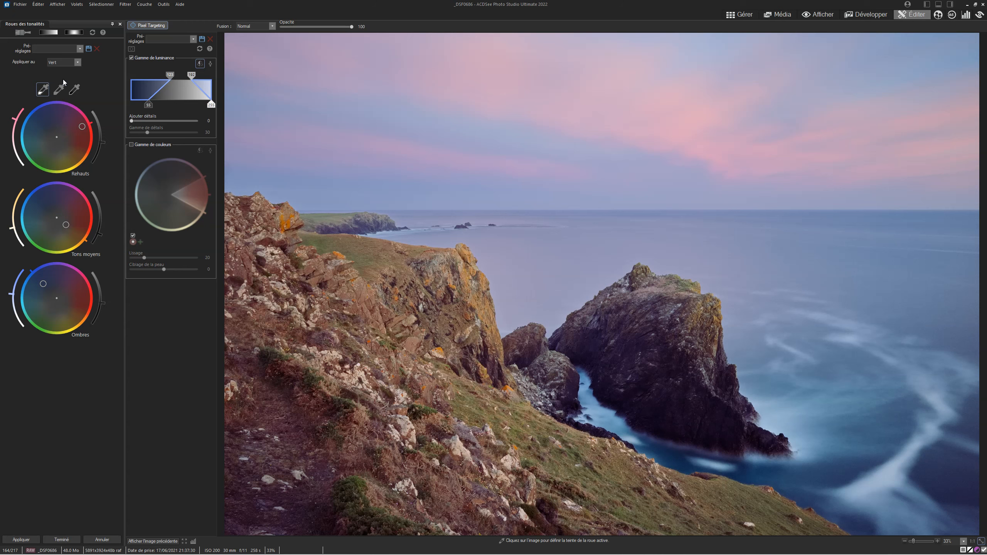
Cancel the Roues des tonalités adjustments
left_click(146, 26)
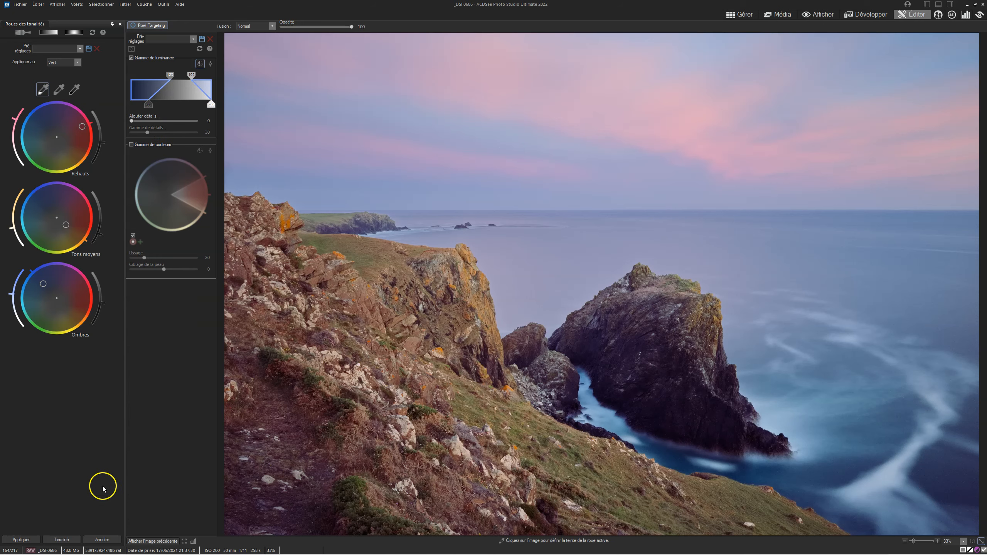
left_click(106, 539)
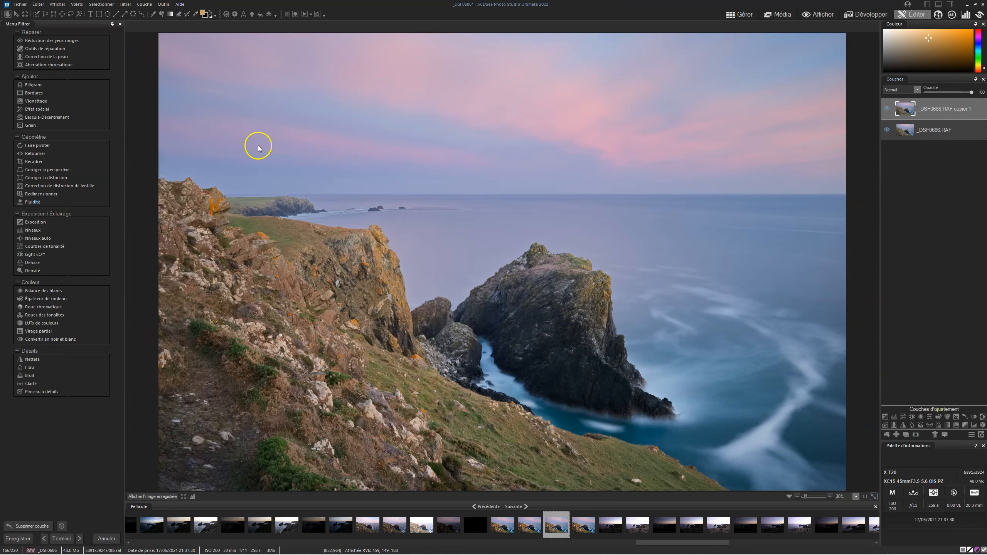
Add a Courbes adjustment layer above the copied photo layer and shape a gentle S-curve that darkens the shadows
left_click(902, 417)
left_click(929, 357)
left_click_drag(912, 374, 912, 378)
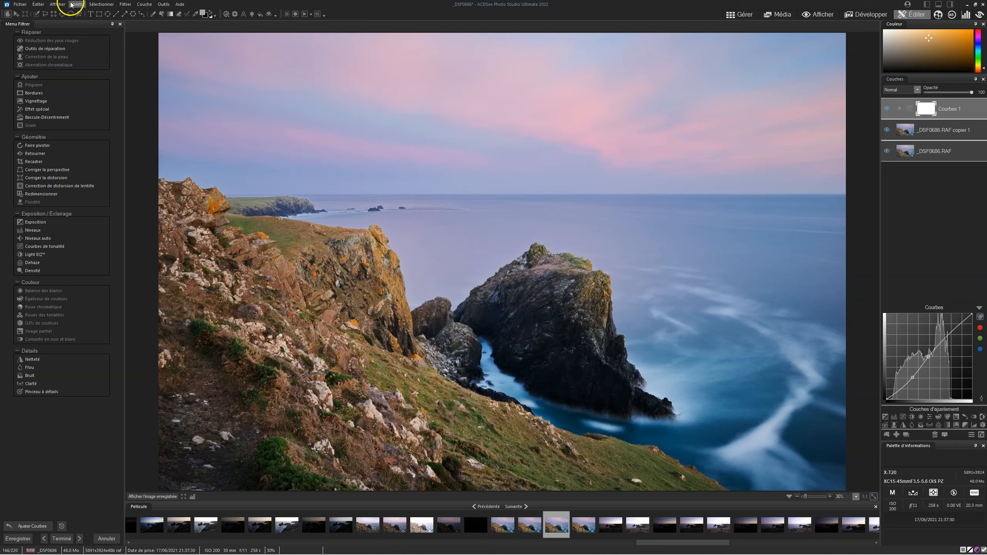
left_click(106, 4)
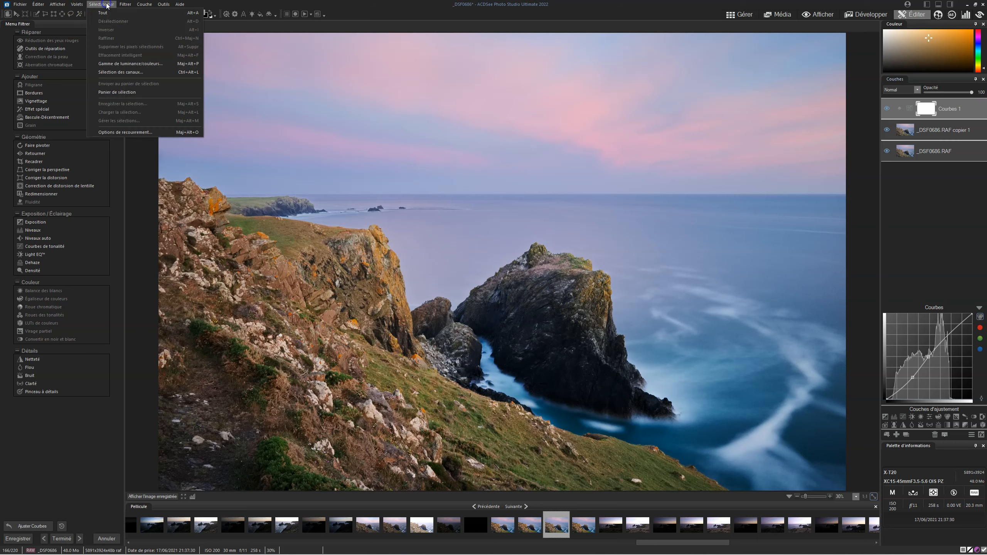
left_click(121, 64)
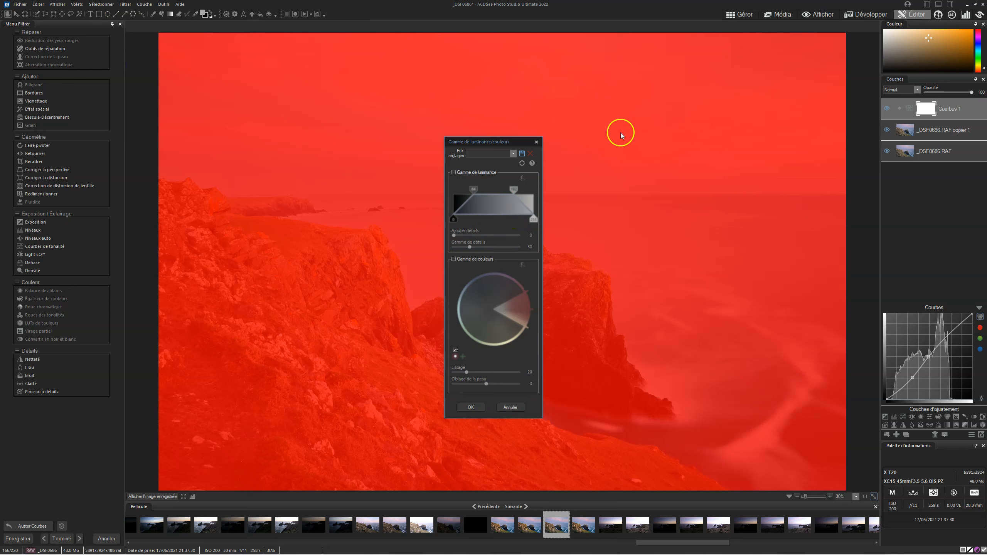
left_click(454, 172)
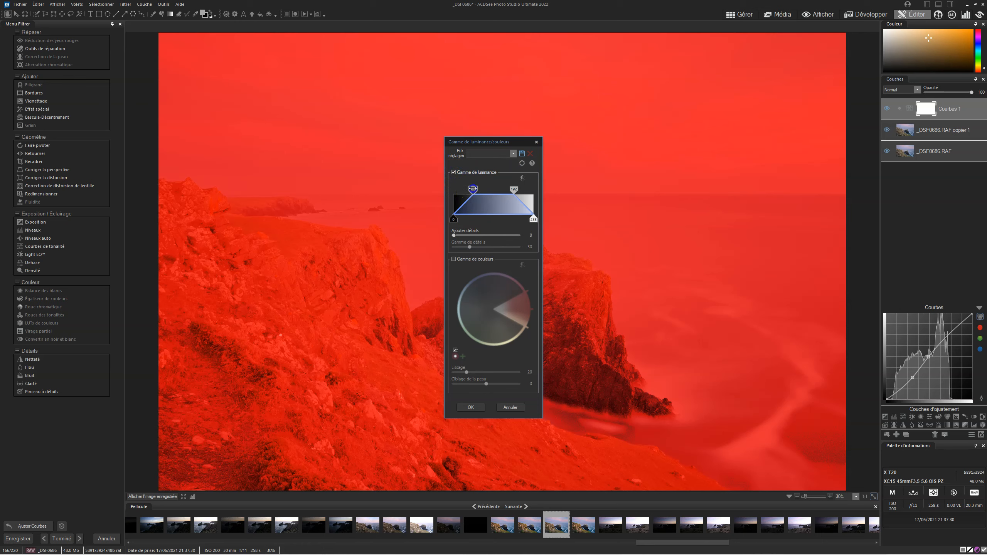
left_click_drag(474, 189, 490, 190)
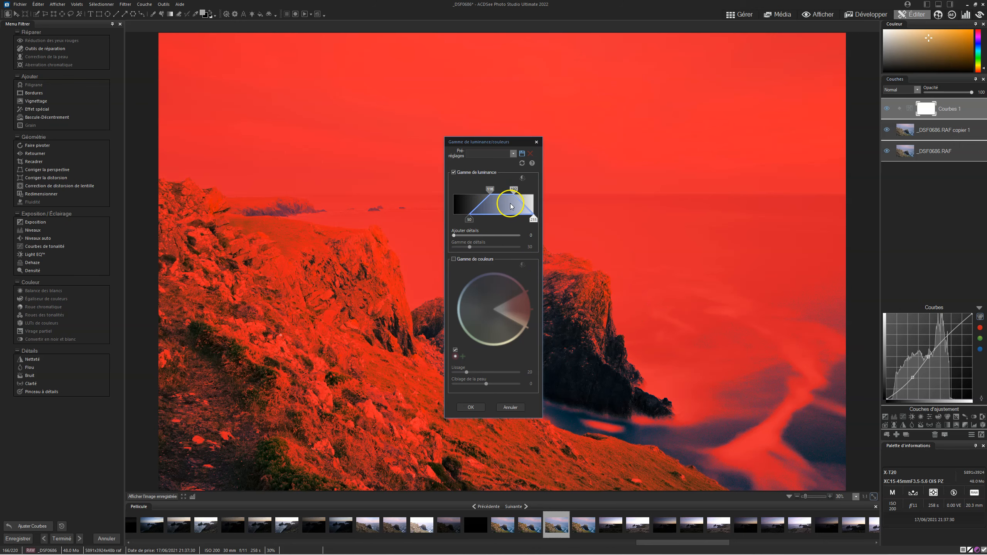
left_click(513, 408)
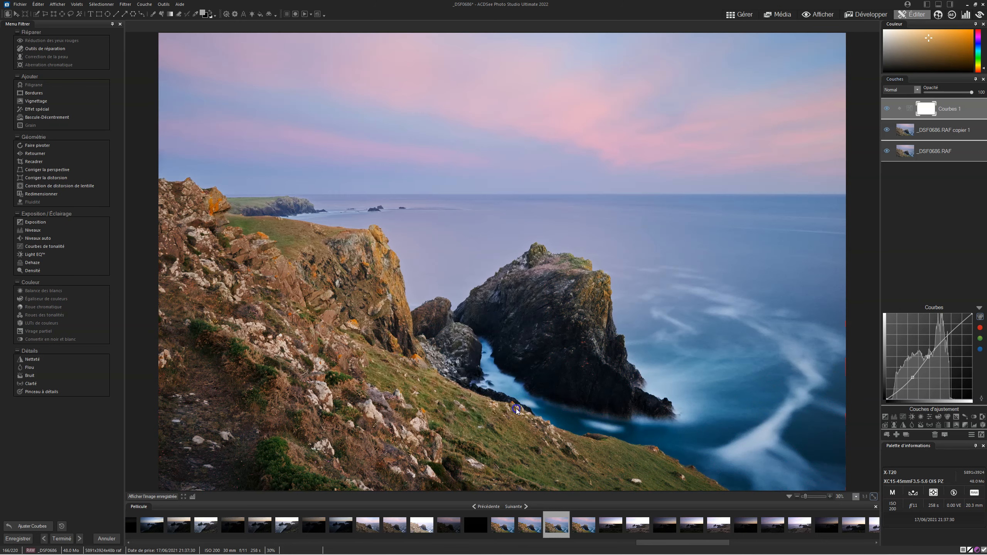
Start Pixel Targeting on the Courbes 1 mask and limit its Gamme de luminance to the darker midtones, excluding deep shadows and highlights
right_click(927, 110)
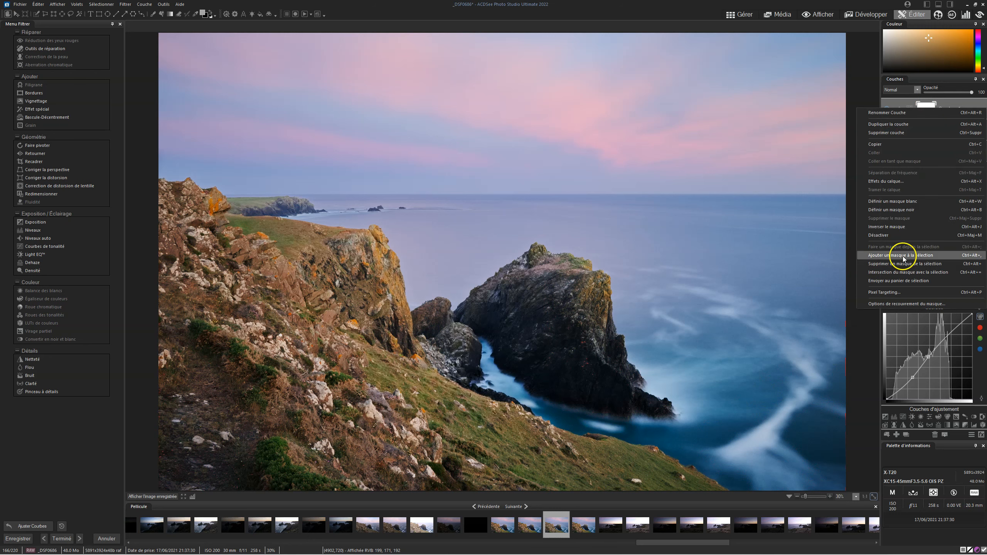
left_click(914, 295)
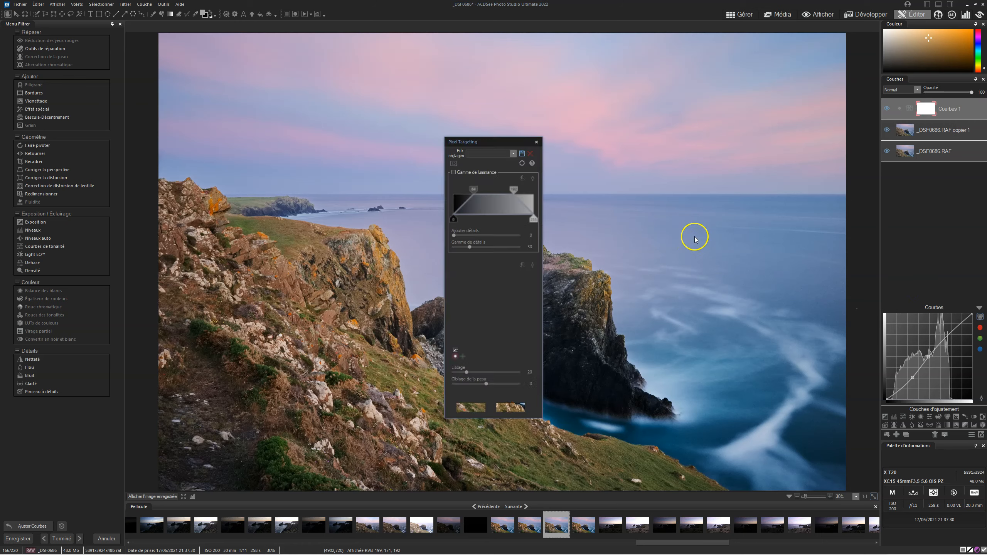
left_click_drag(491, 139, 670, 71)
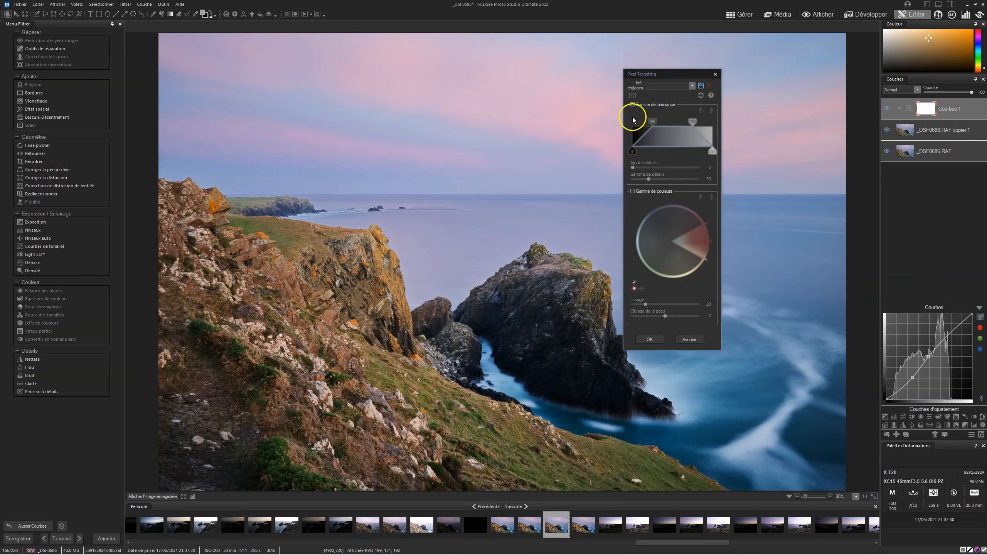
left_click(633, 105)
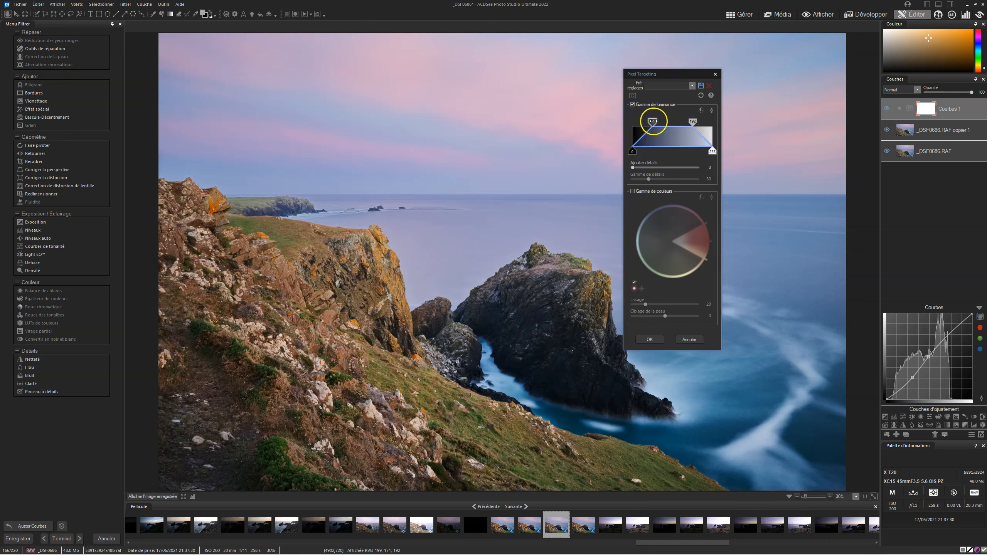
left_click_drag(653, 122, 686, 156)
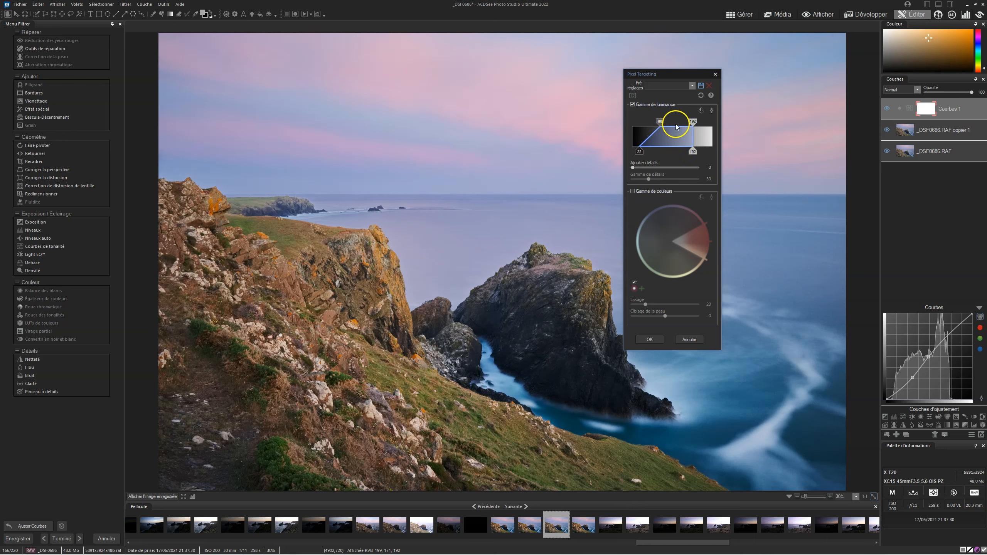
left_click_drag(691, 123, 675, 125)
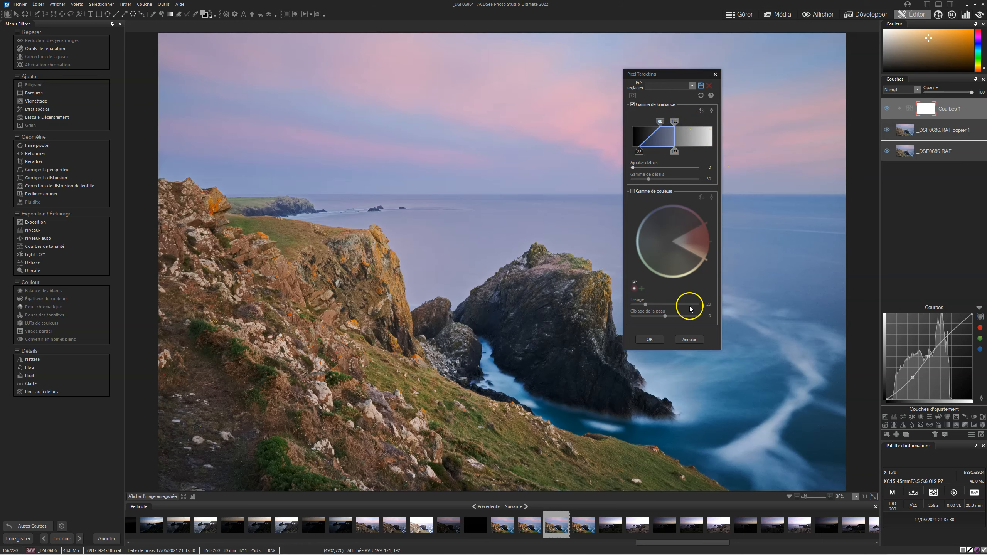
Enable Gamme de couleurs, target the red-to-green hues with smoothing at 69, and apply the targeting to the Courbes 1 mask
left_click(633, 192)
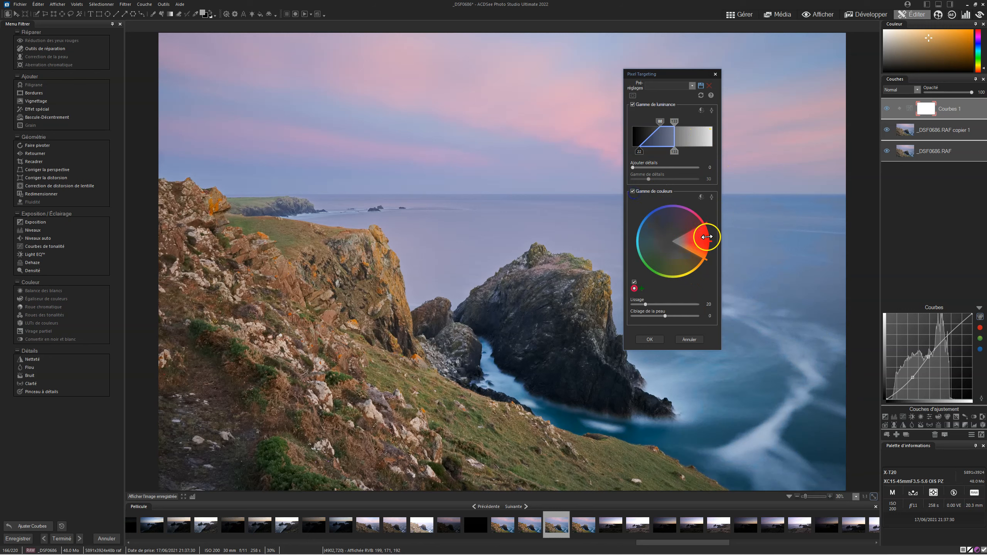
left_click_drag(704, 245, 665, 262)
left_click_drag(646, 304, 715, 244)
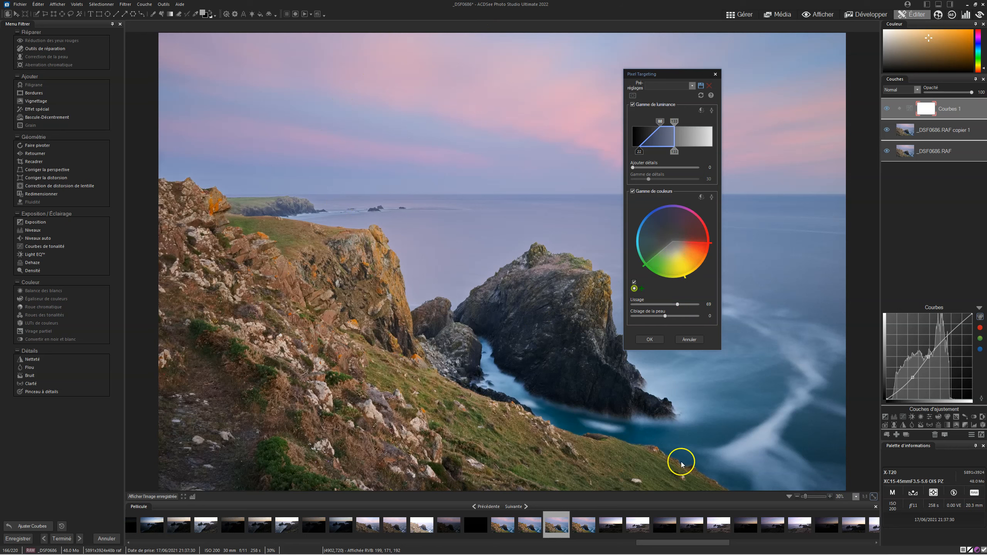
left_click(649, 340)
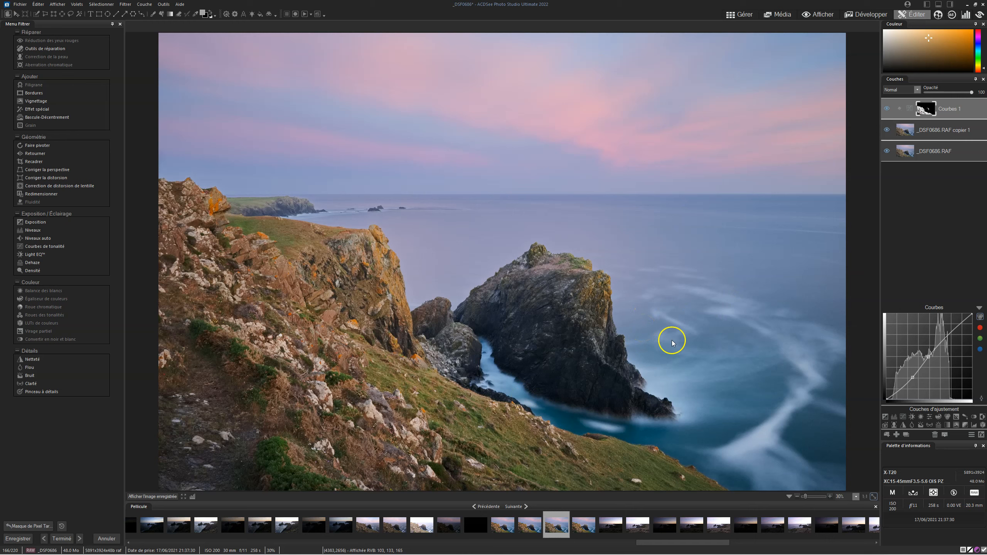
Raise the midpoint of the Courbes 1 curve slightly to brighten the masked rocks and grass
left_click(926, 108)
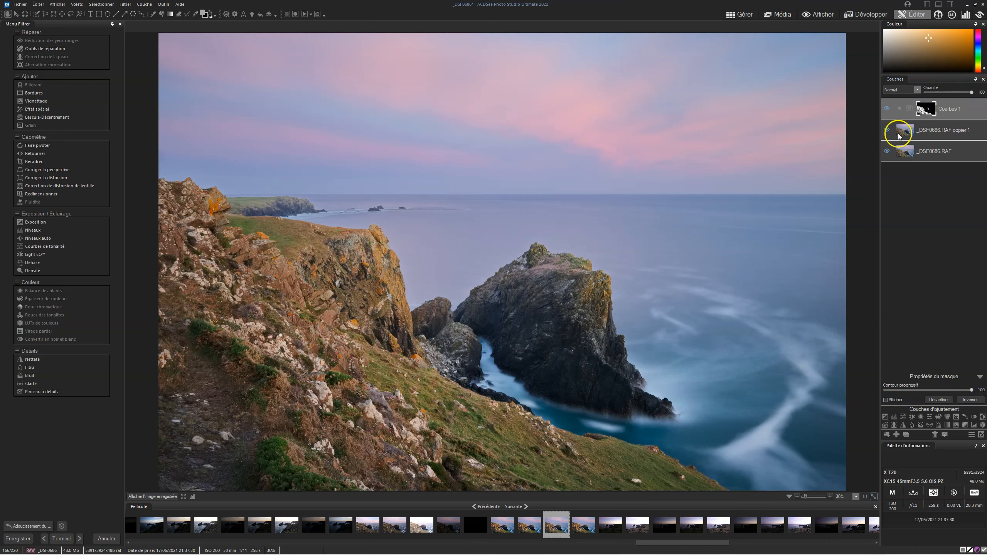
left_click(908, 110)
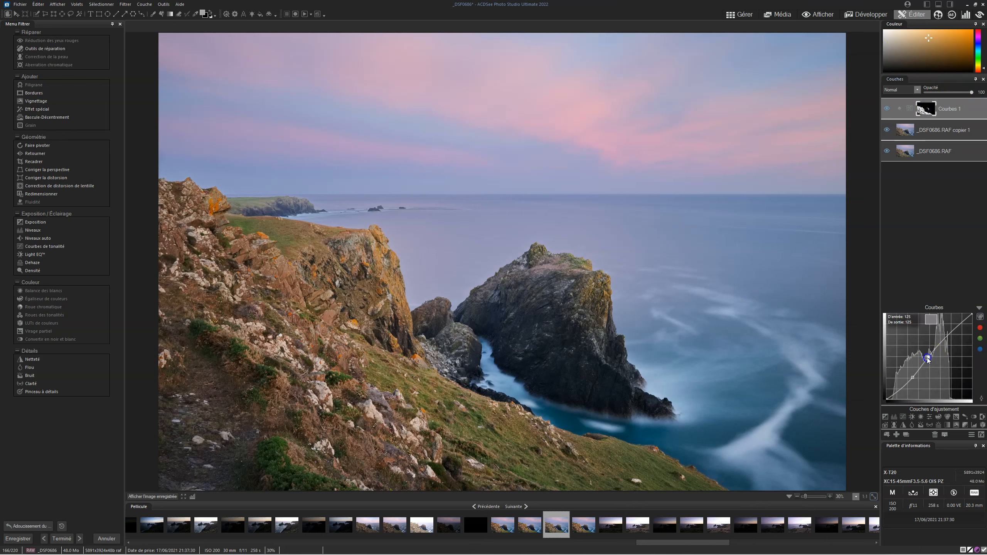
left_click_drag(930, 359, 928, 357)
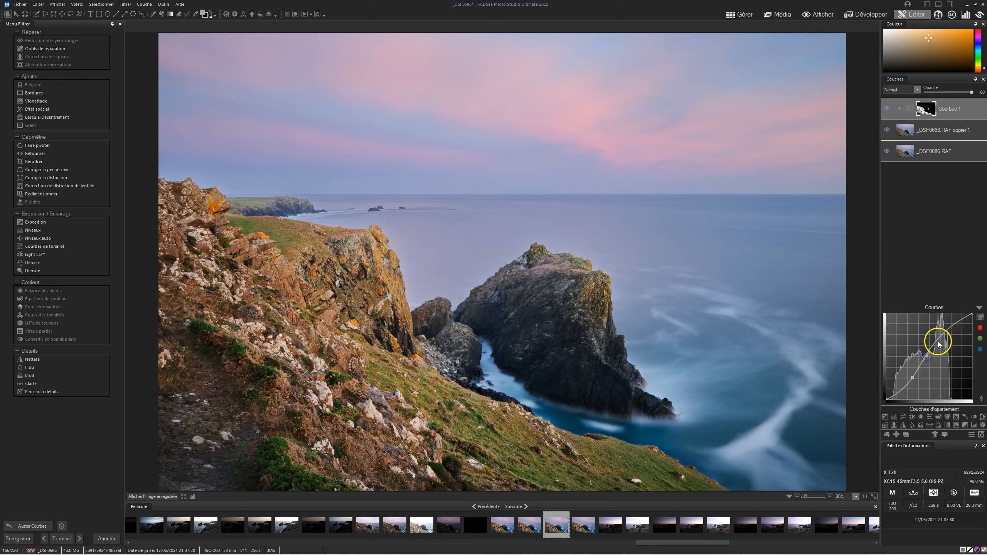
Set the Courbes 1 layer's blend mode to Lumière douce and its opacity to 54
left_click(918, 90)
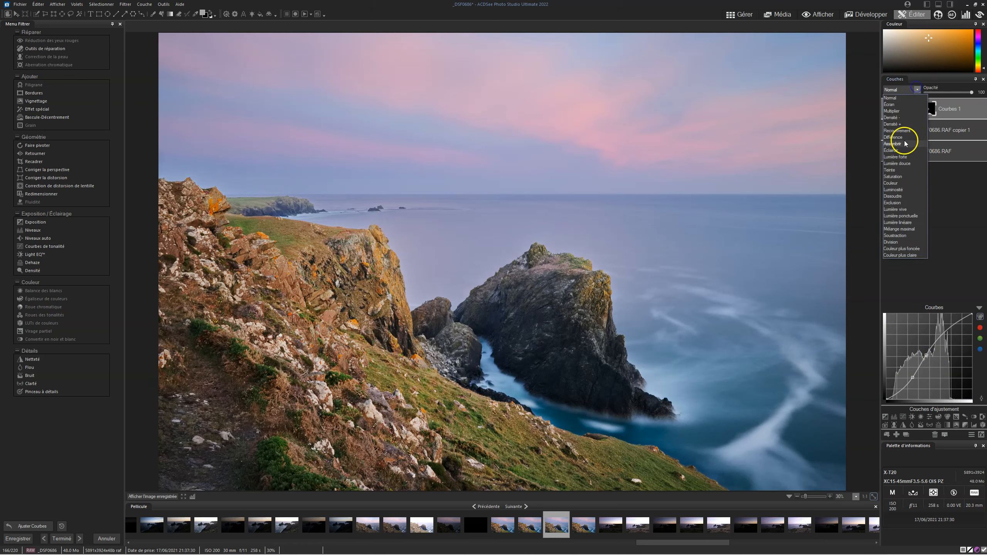
left_click(896, 163)
left_click_drag(970, 93, 951, 94)
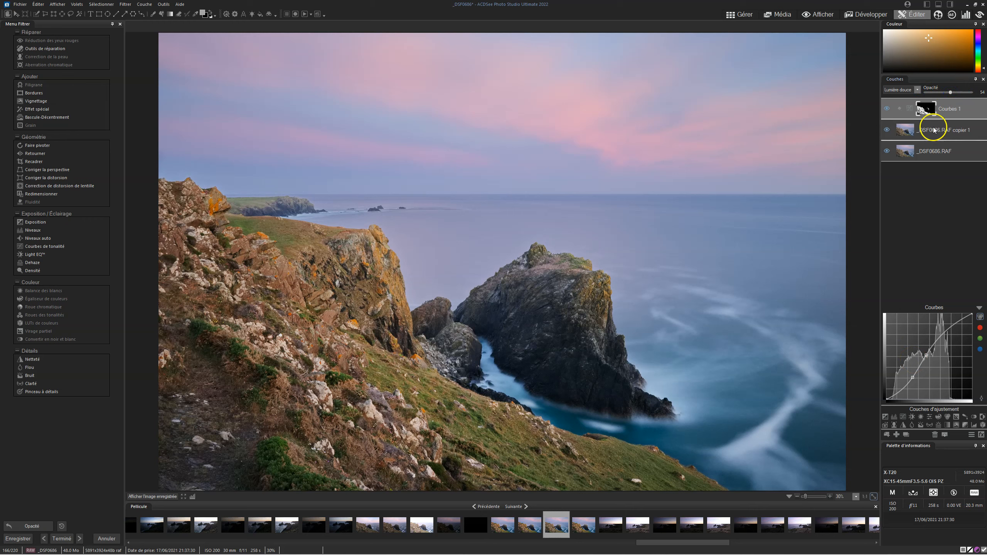
right_click(927, 108)
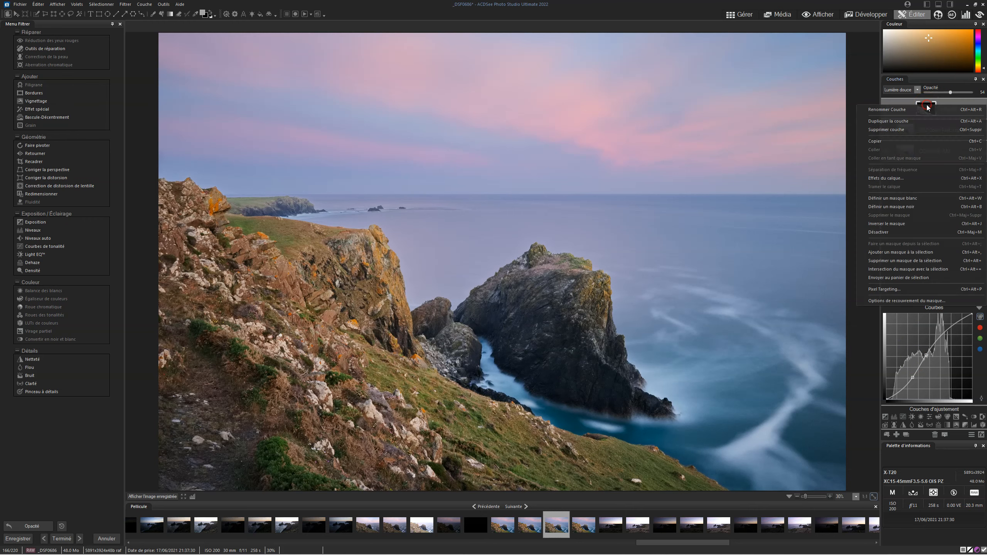
key("Escape")
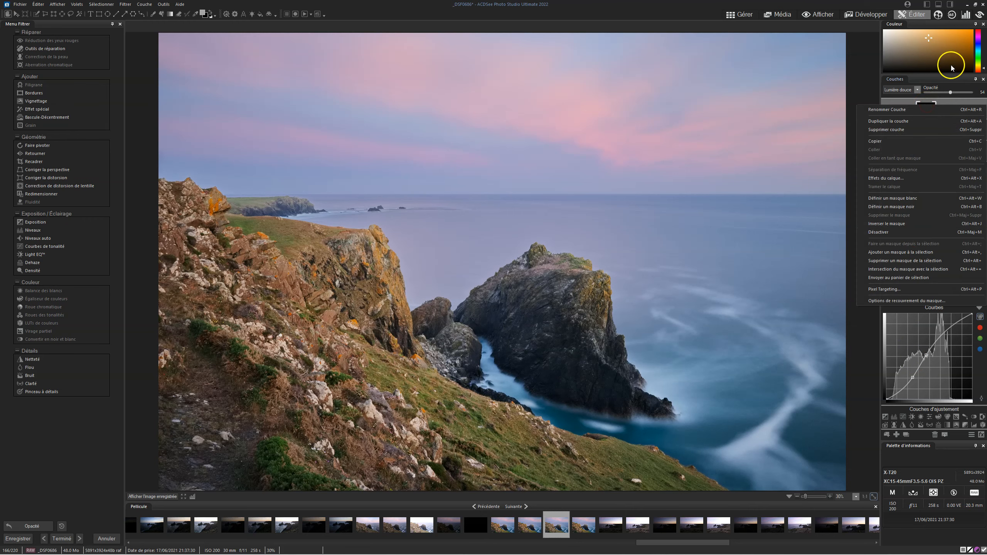
left_click(917, 90)
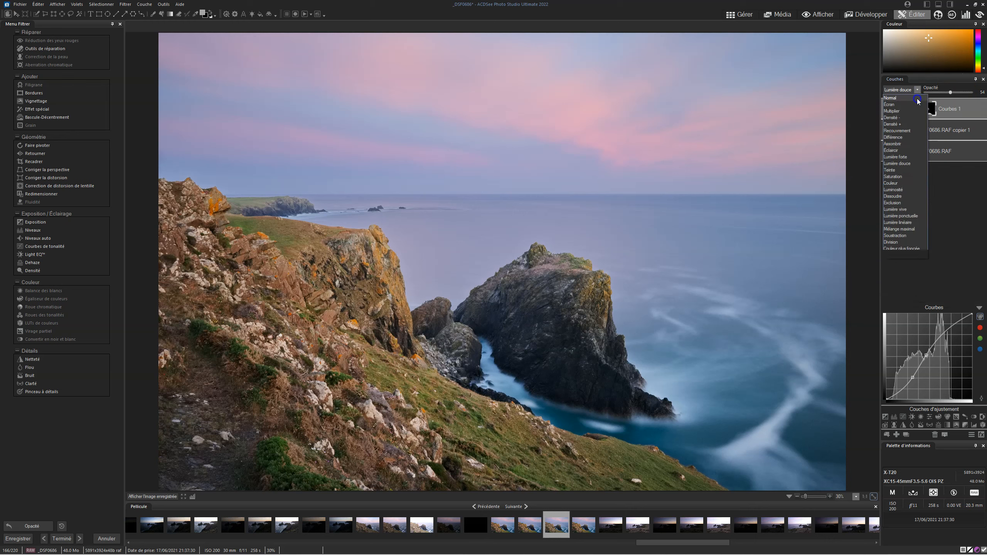
left_click(941, 111)
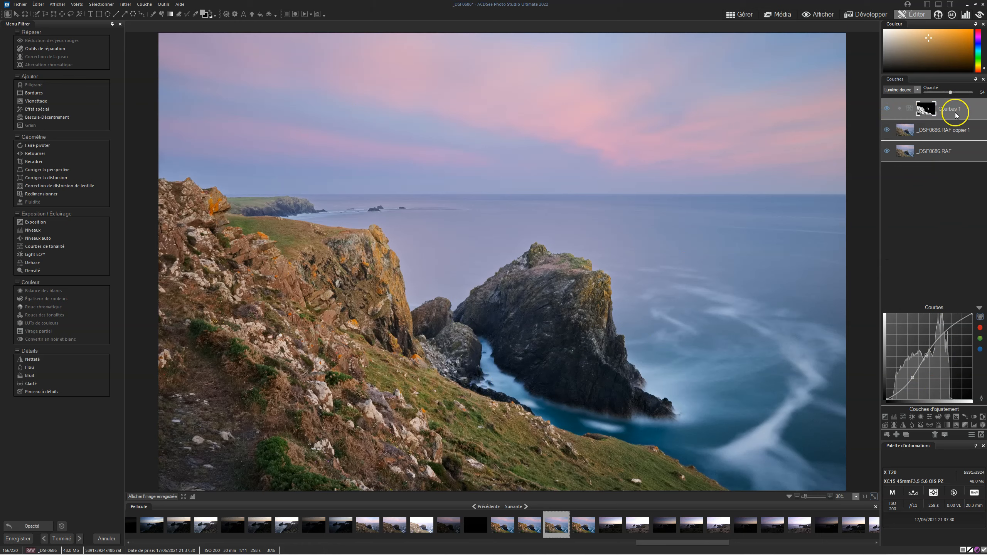
Delete the Courbes 1 adjustment layer above the copied photo layer
right_click(924, 109)
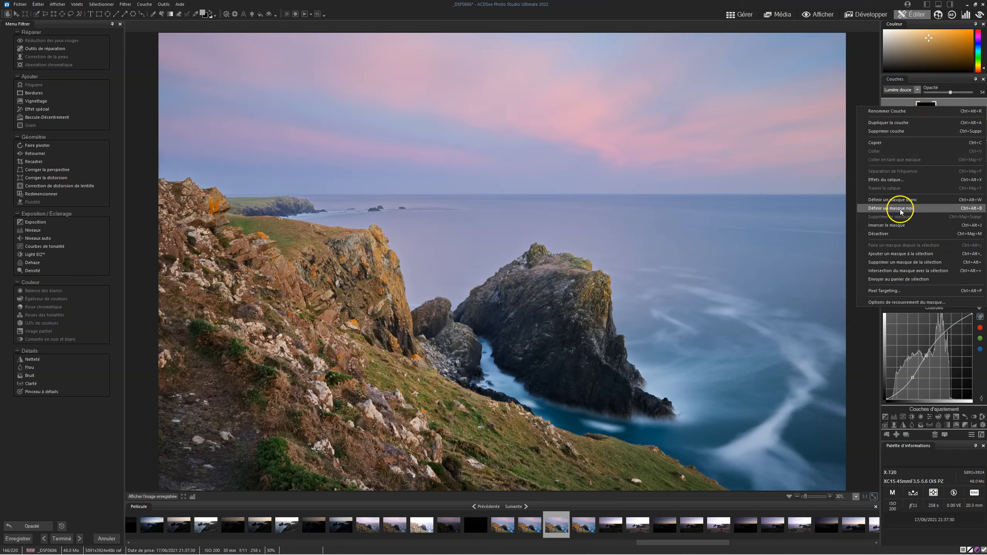
left_click(888, 132)
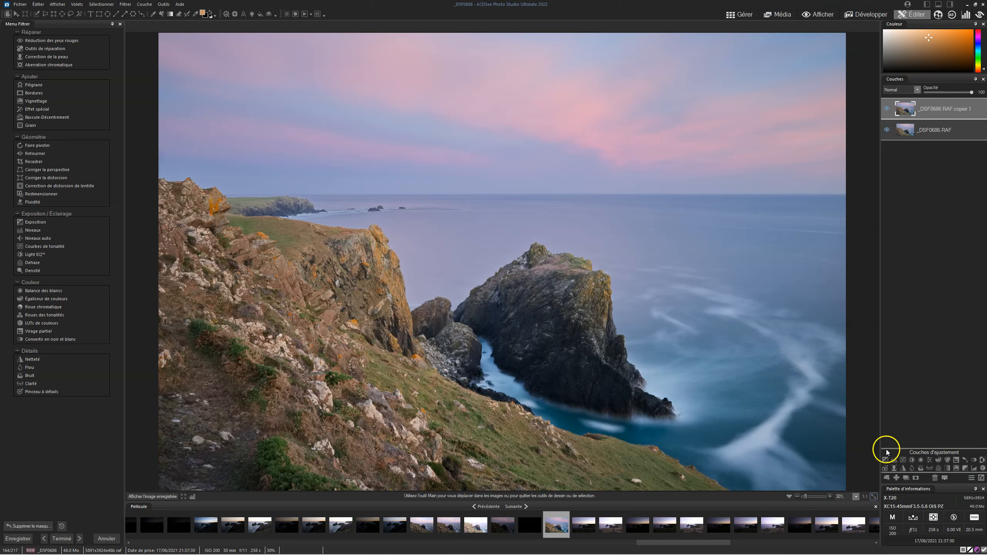
left_click(813, 381)
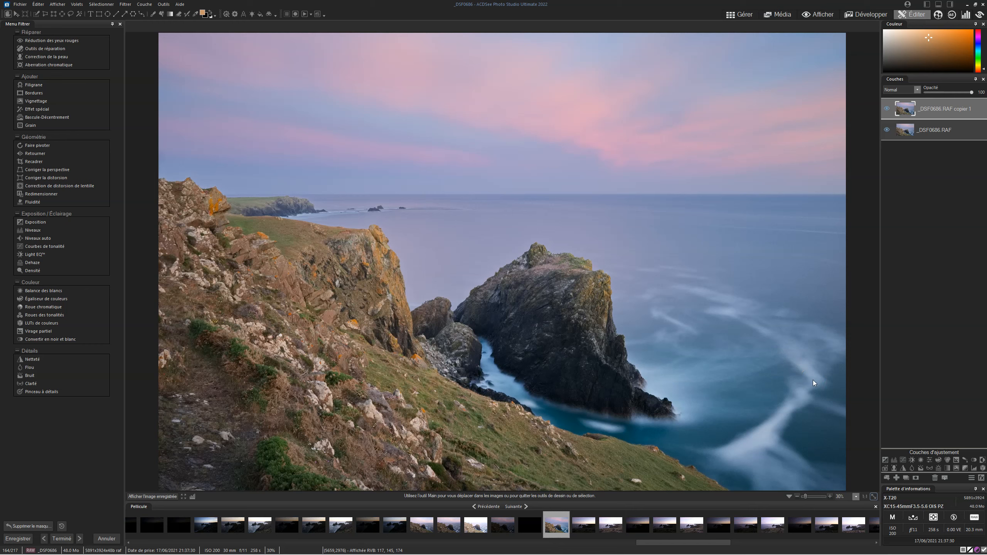